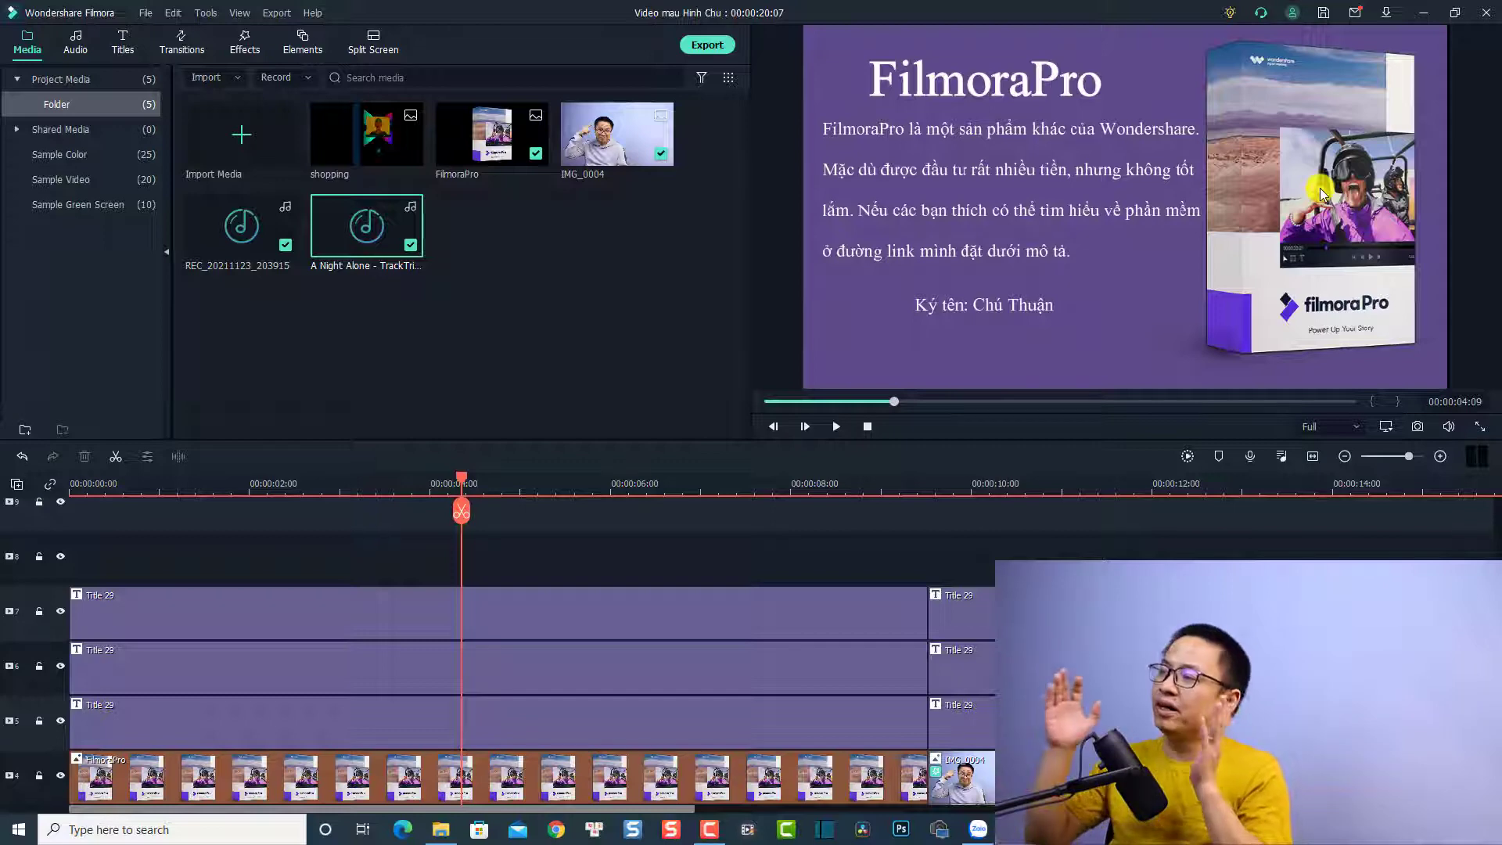
Examine the image and background layers of the FilmoraPro and IMG_0004 scenes, and preview the original IMG_0004 photo
left_click(1318, 233)
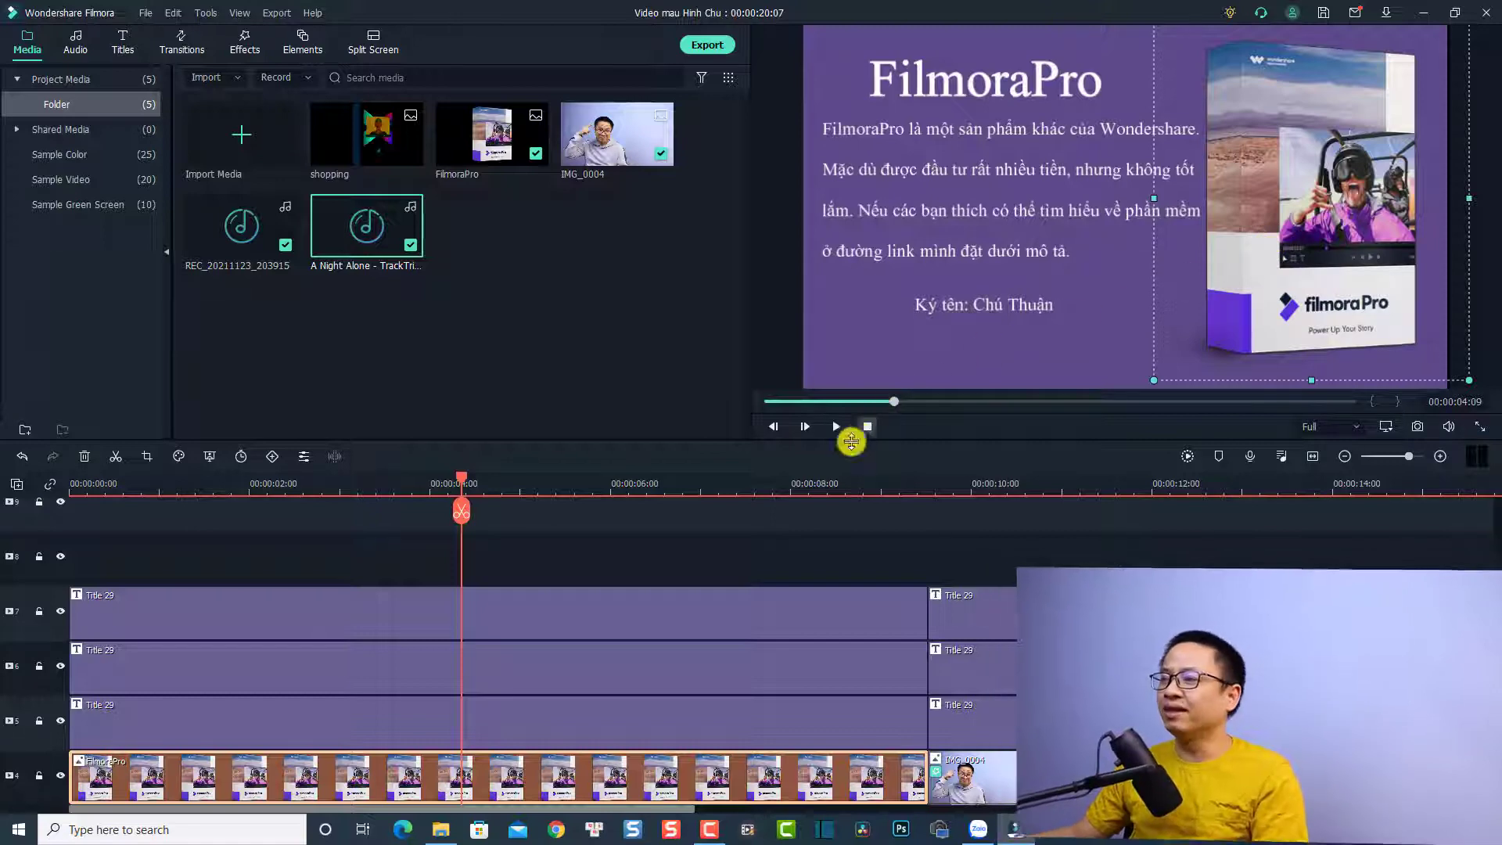
scroll(446, 657, "down", 3)
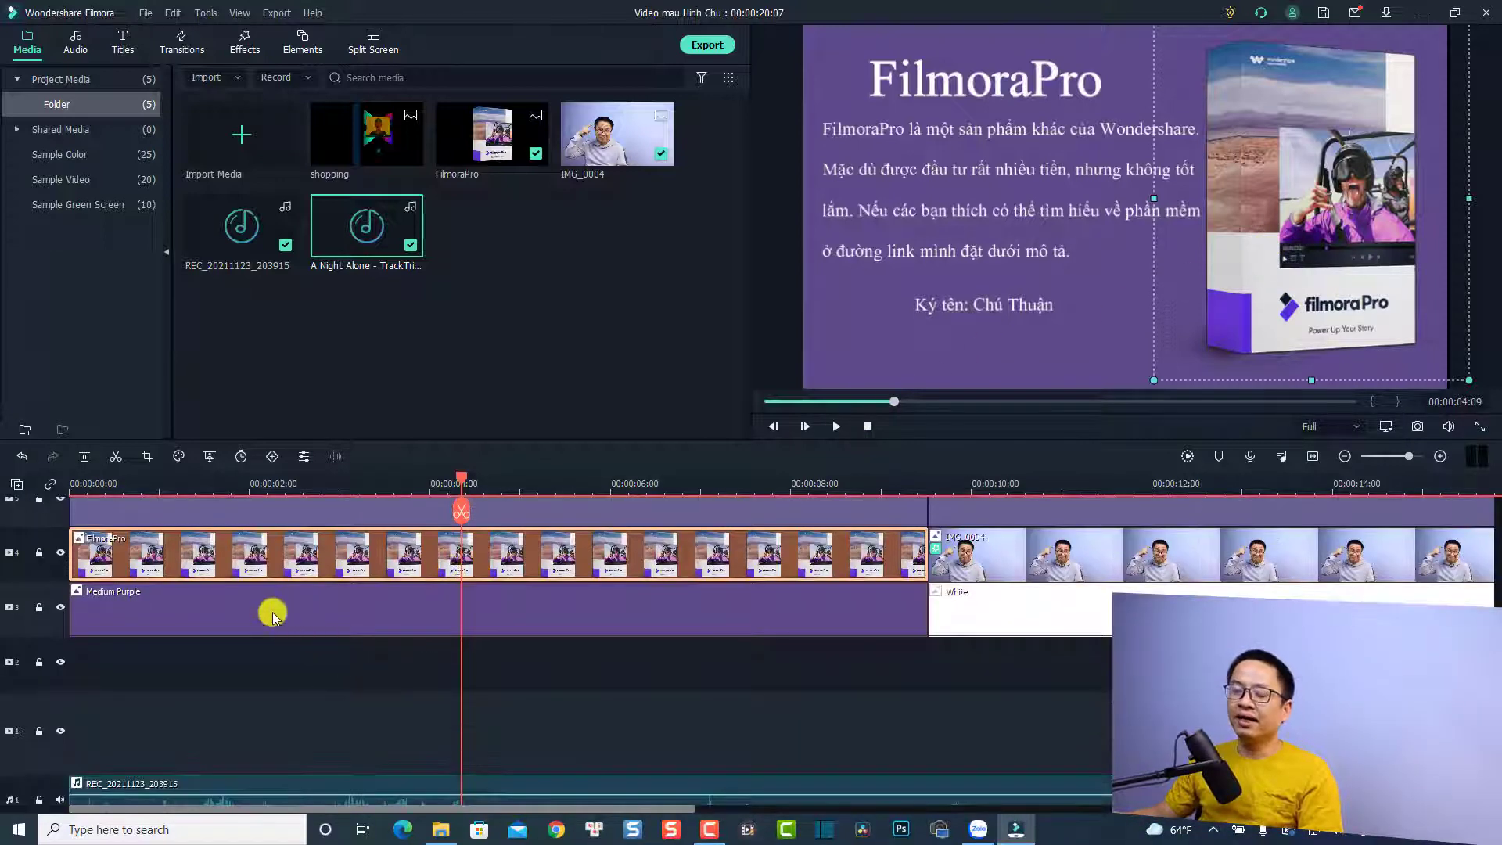
left_click(177, 611)
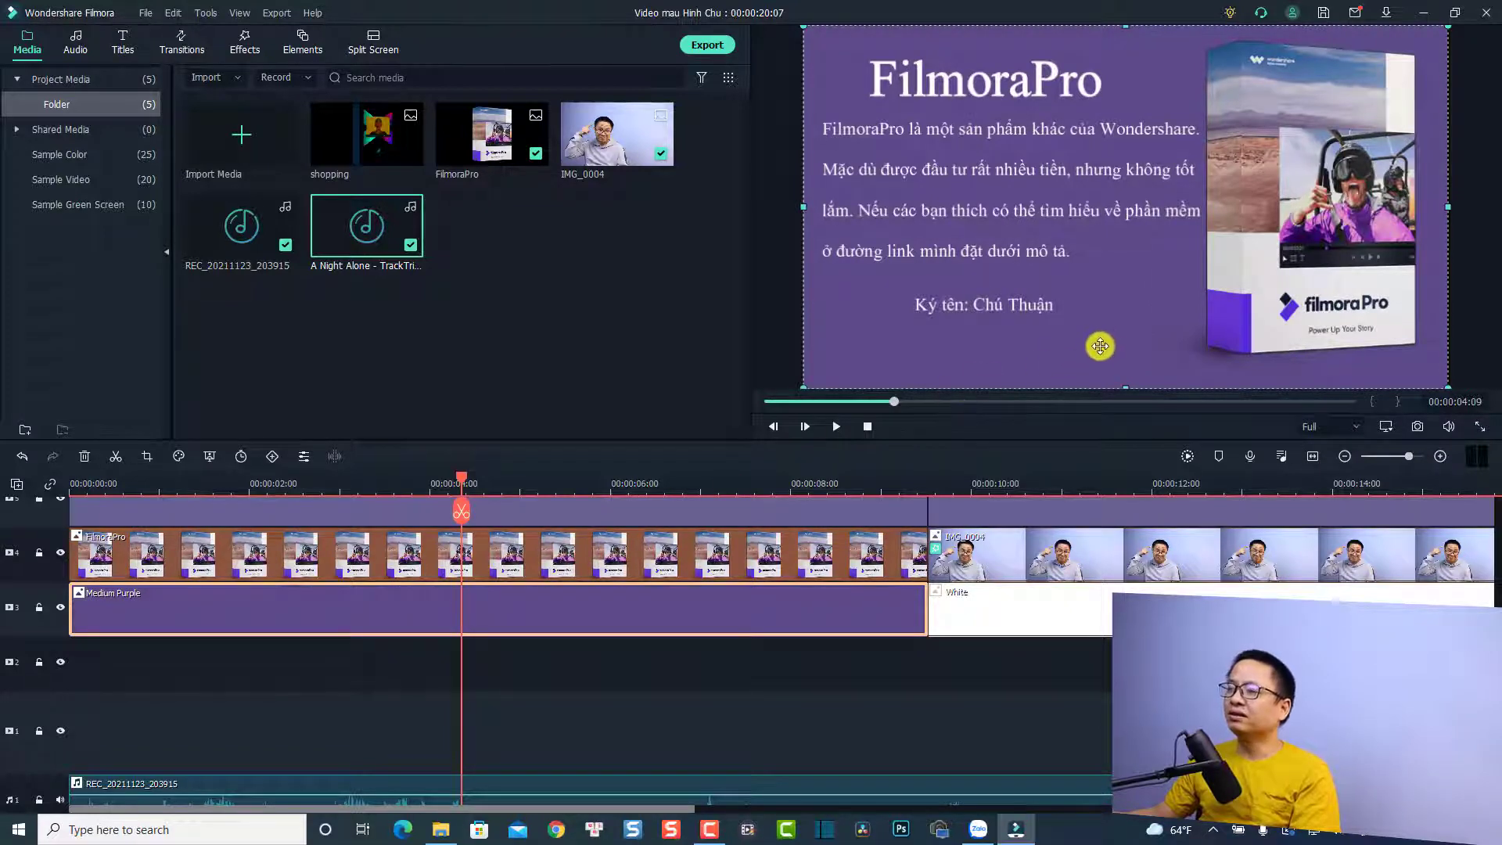
left_click(1061, 486)
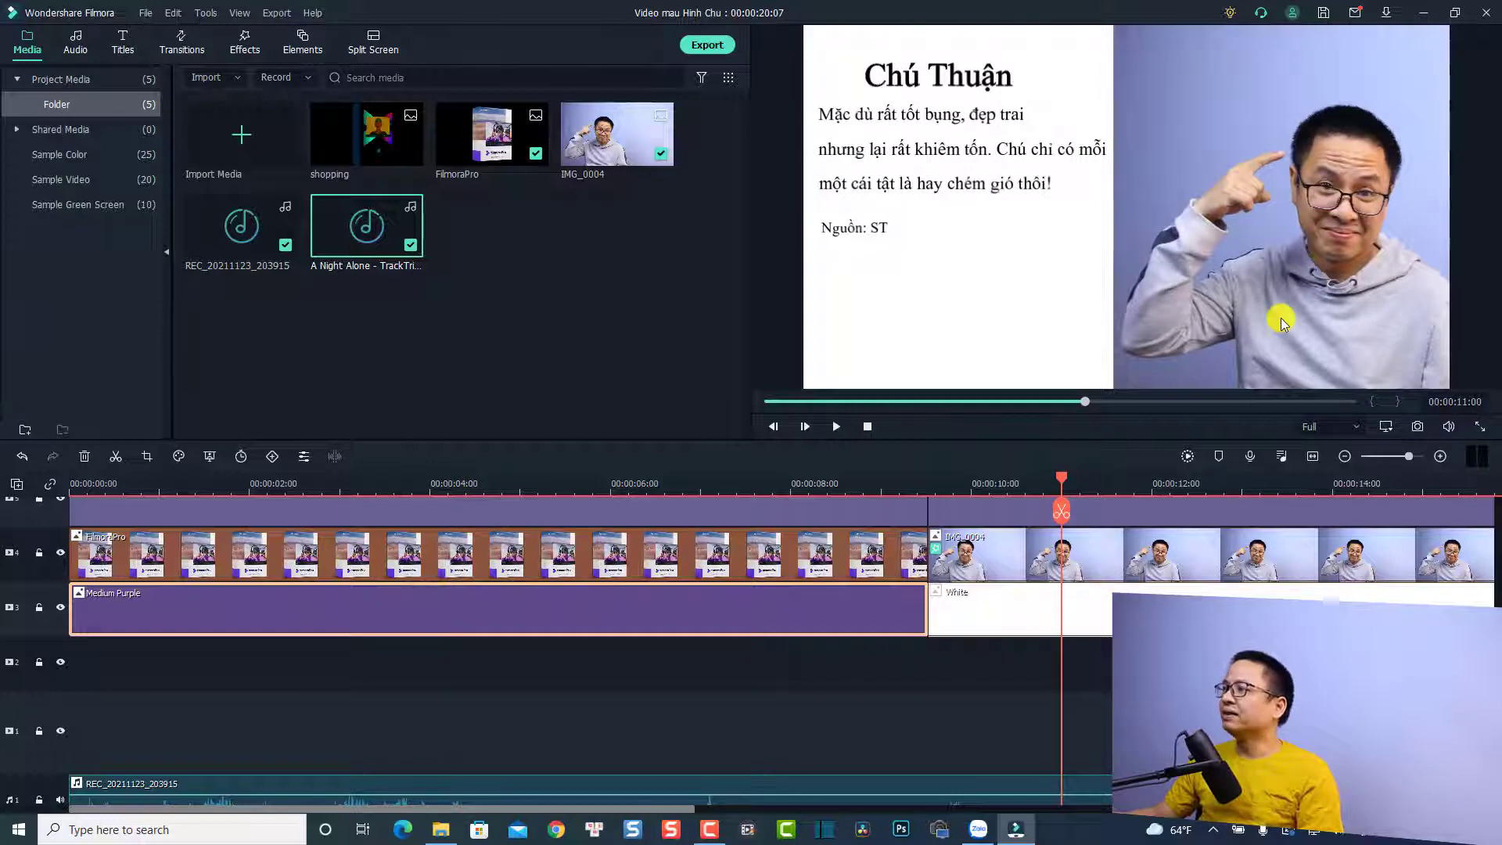
left_click(1280, 318)
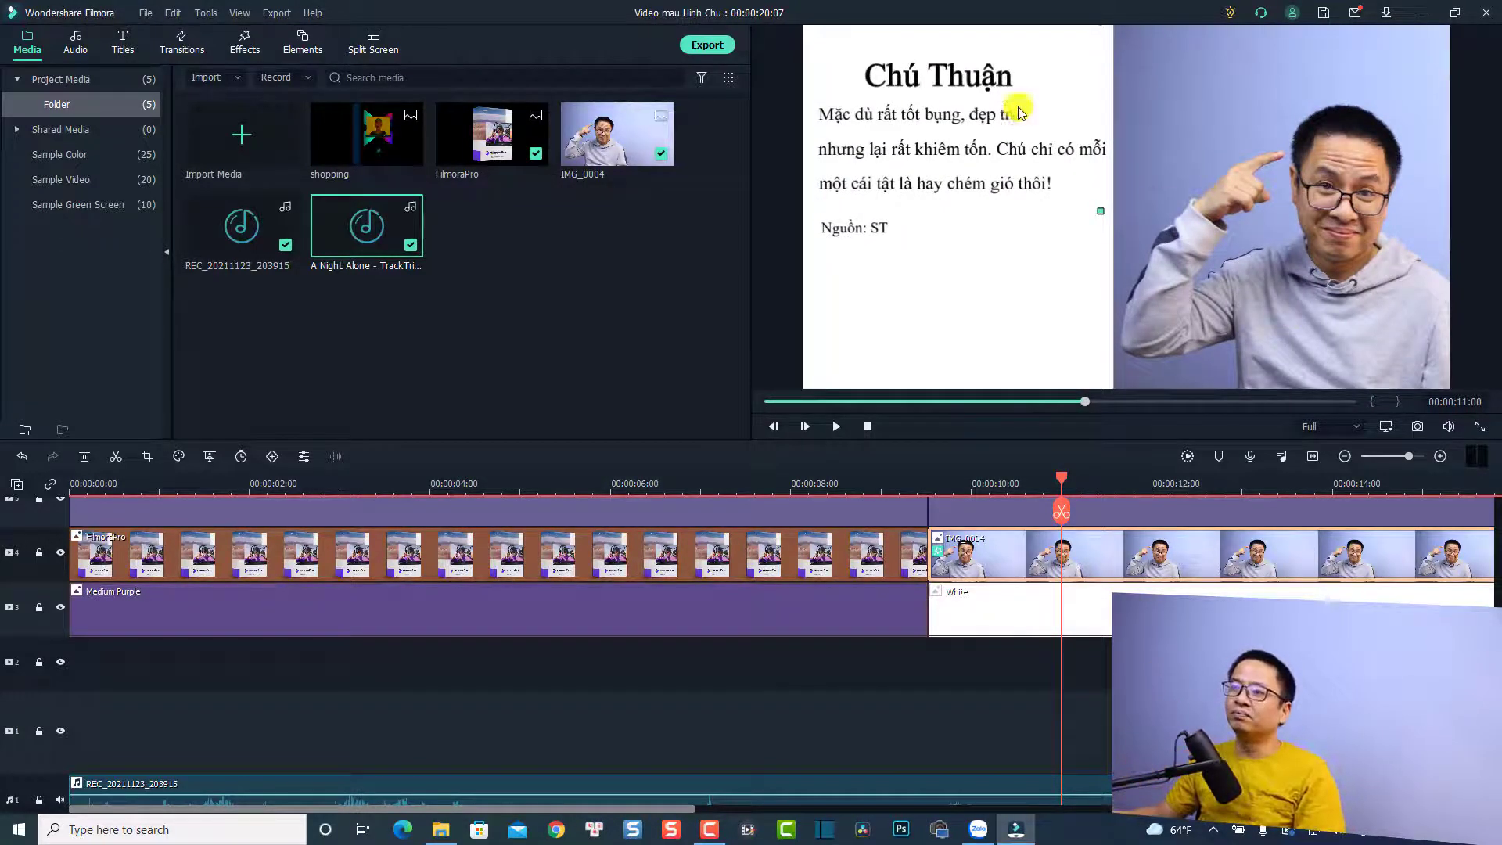
left_click(618, 150)
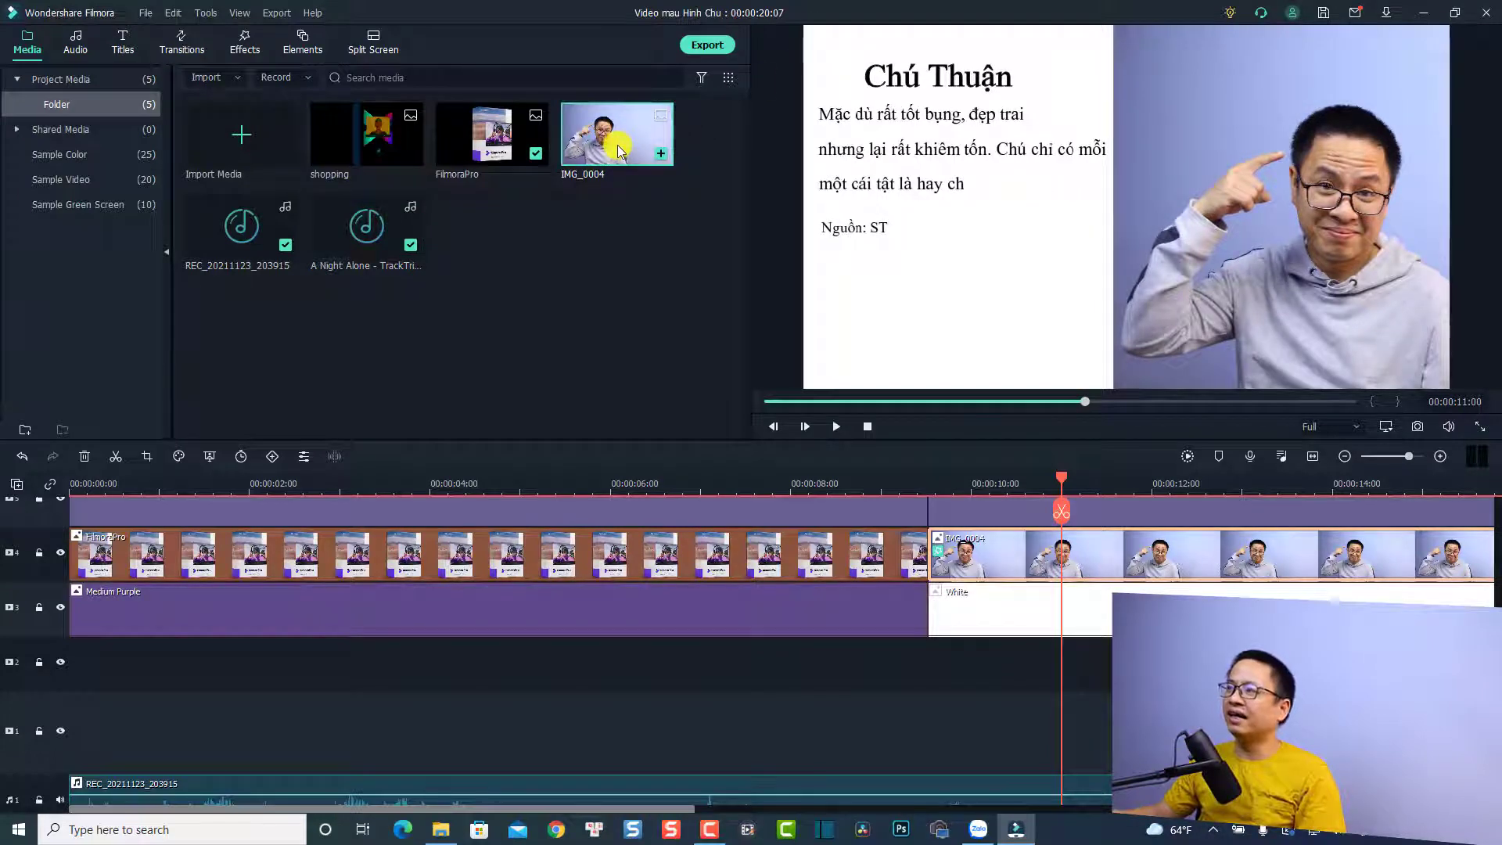
double_click(618, 151)
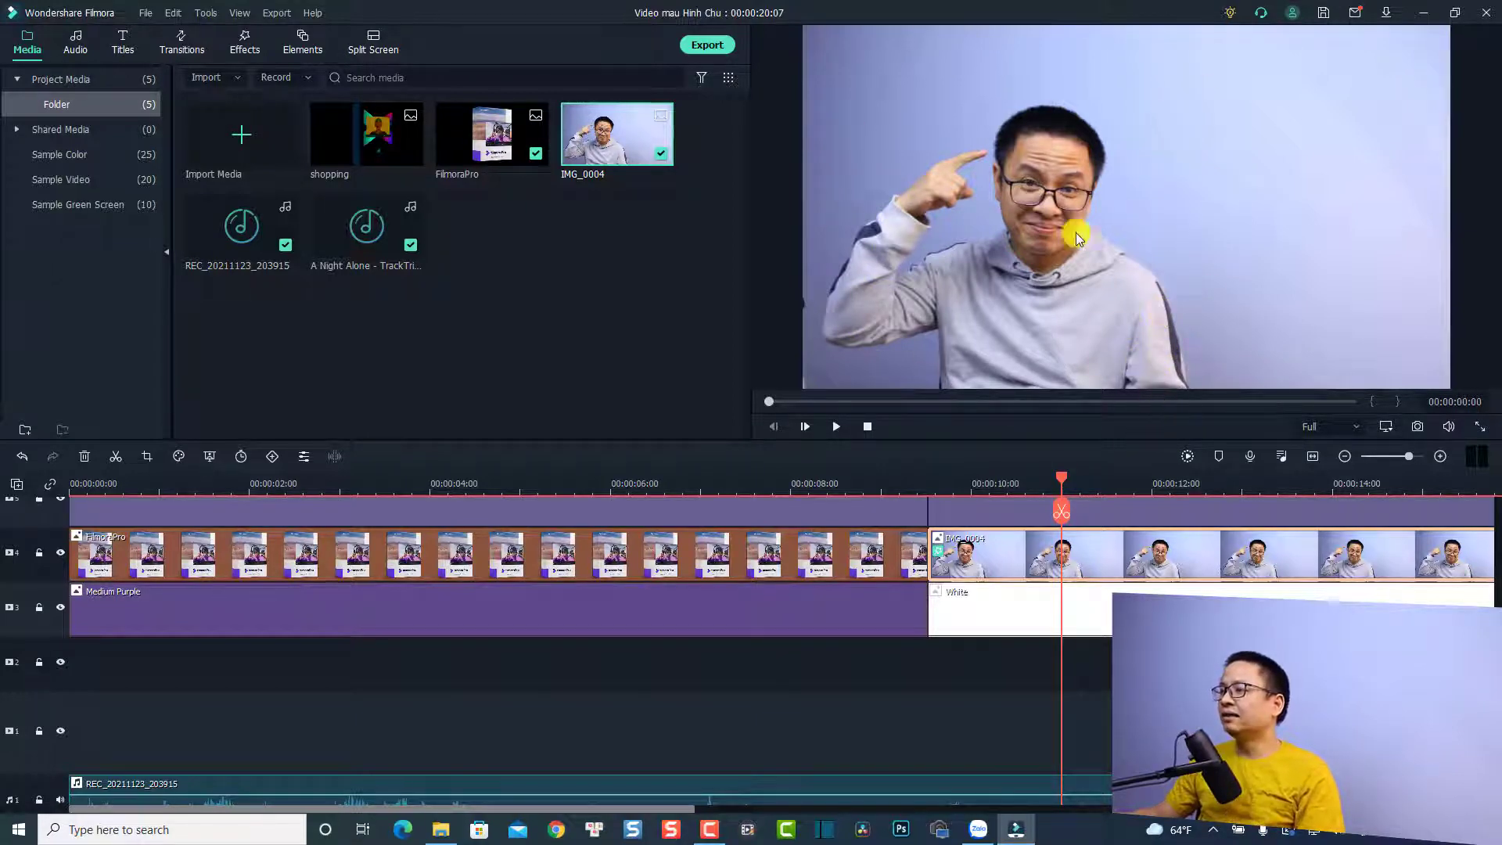
Compare the Medium Purple and White background scenes, and examine the voice recording and music tracks beneath them
scroll(1029, 536, "up", 3)
left_click(986, 488)
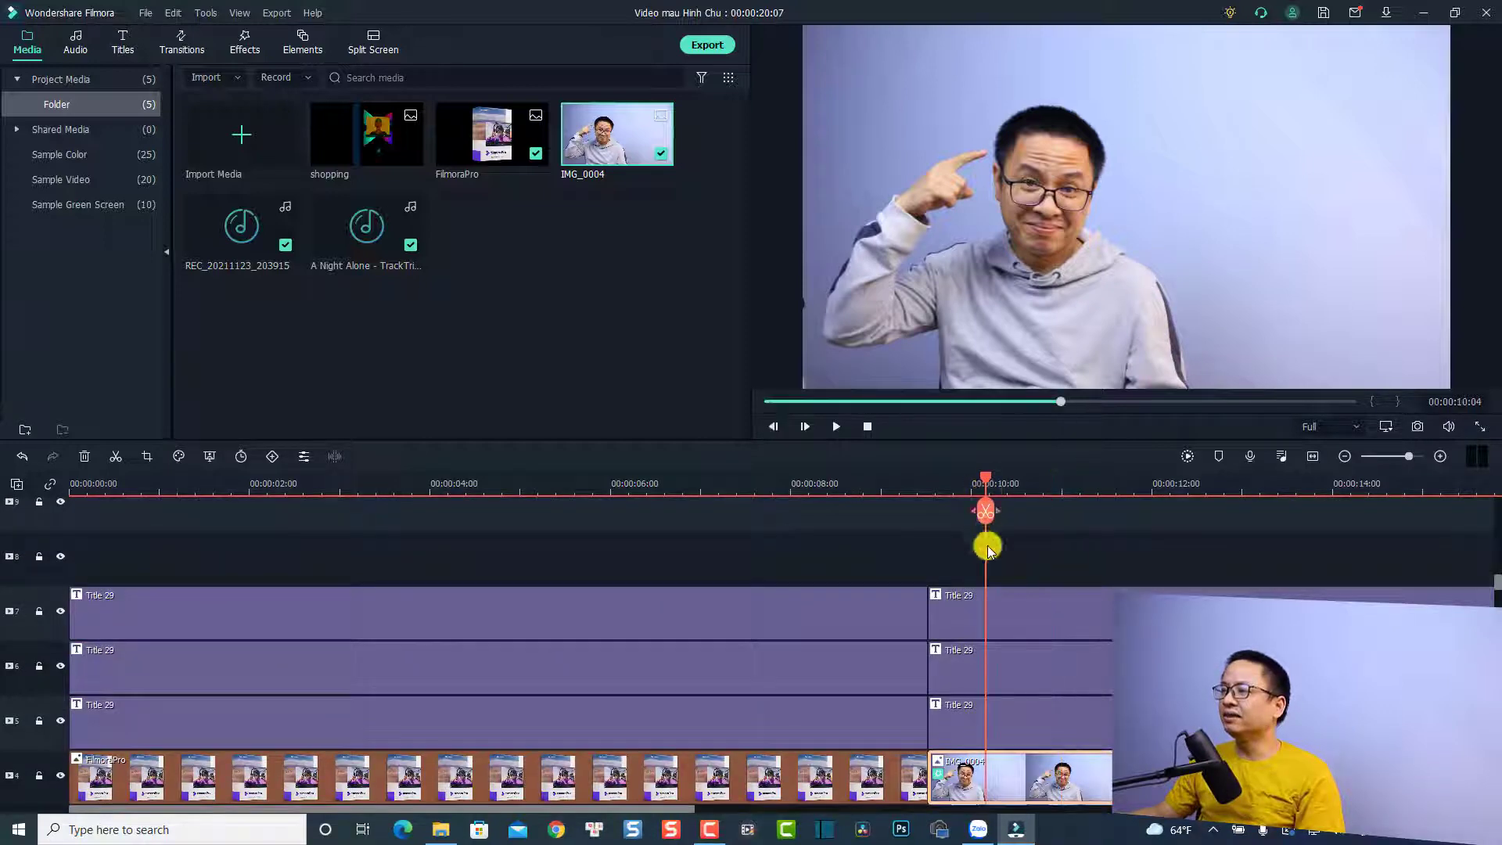
scroll(1045, 707, "down", 3)
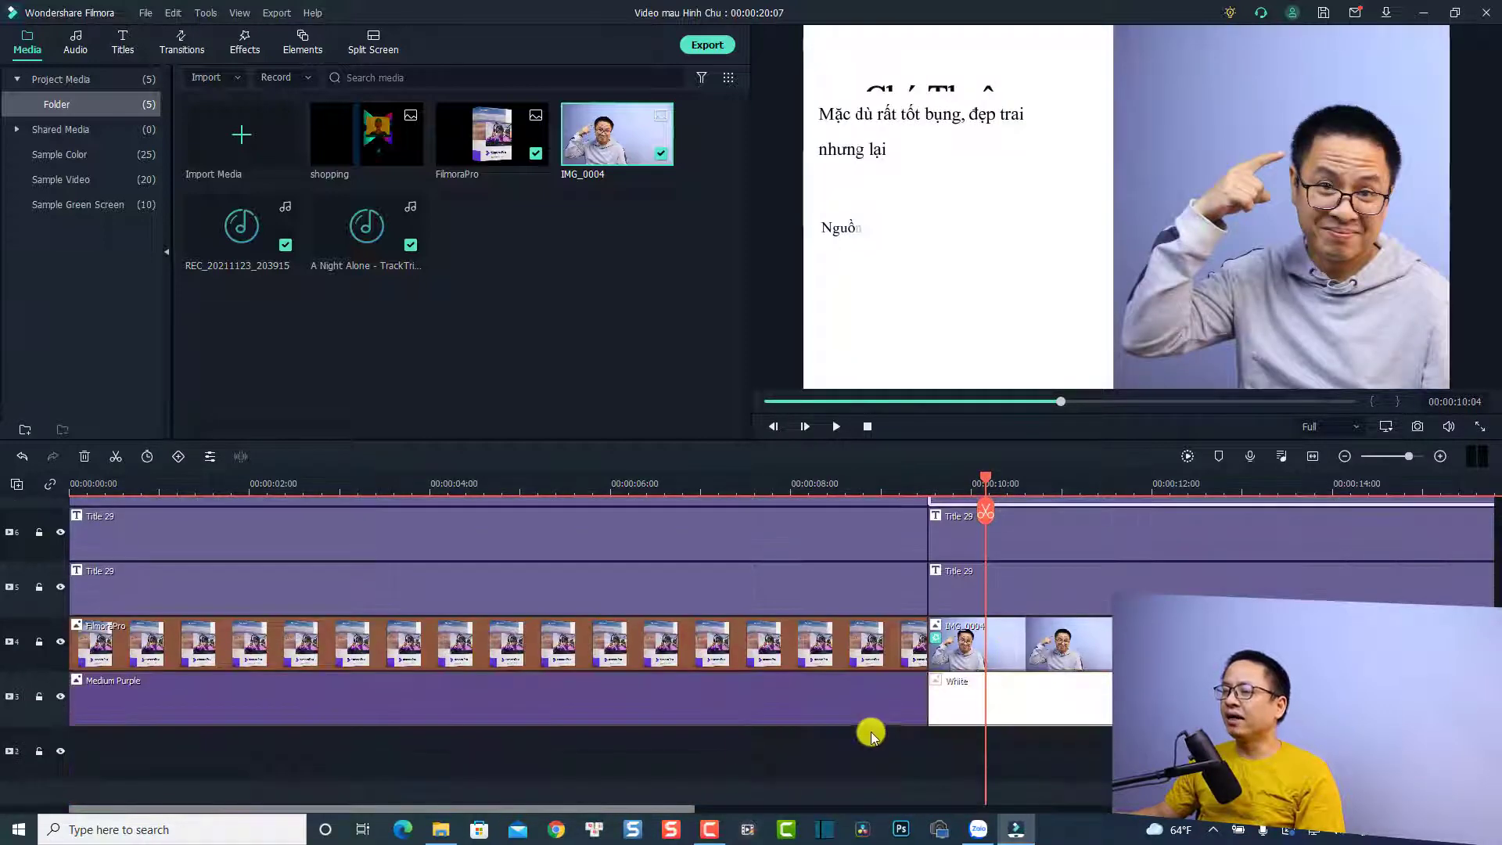
left_click(673, 698)
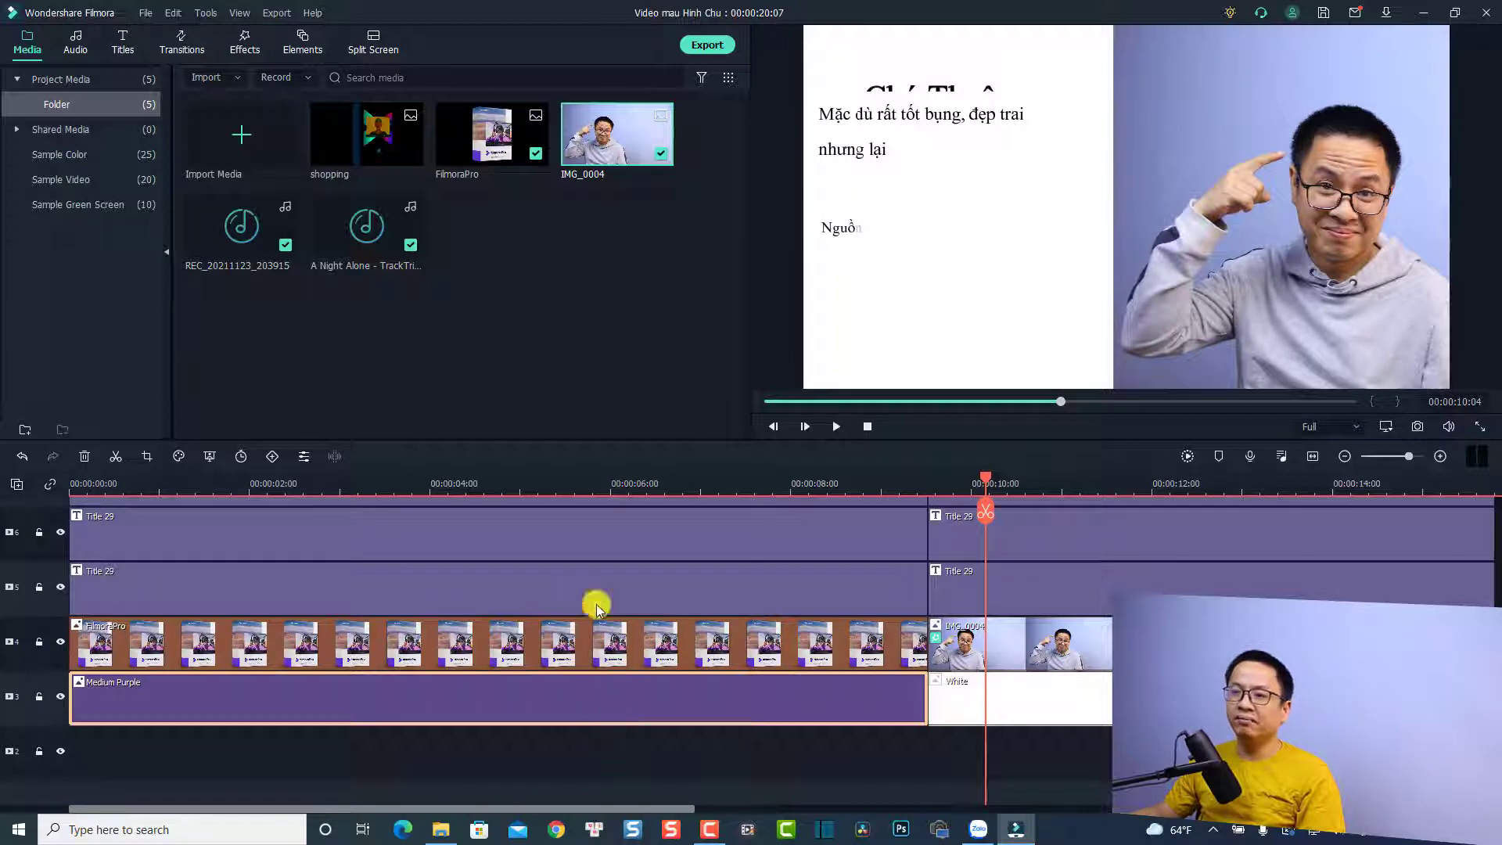
left_click(570, 486)
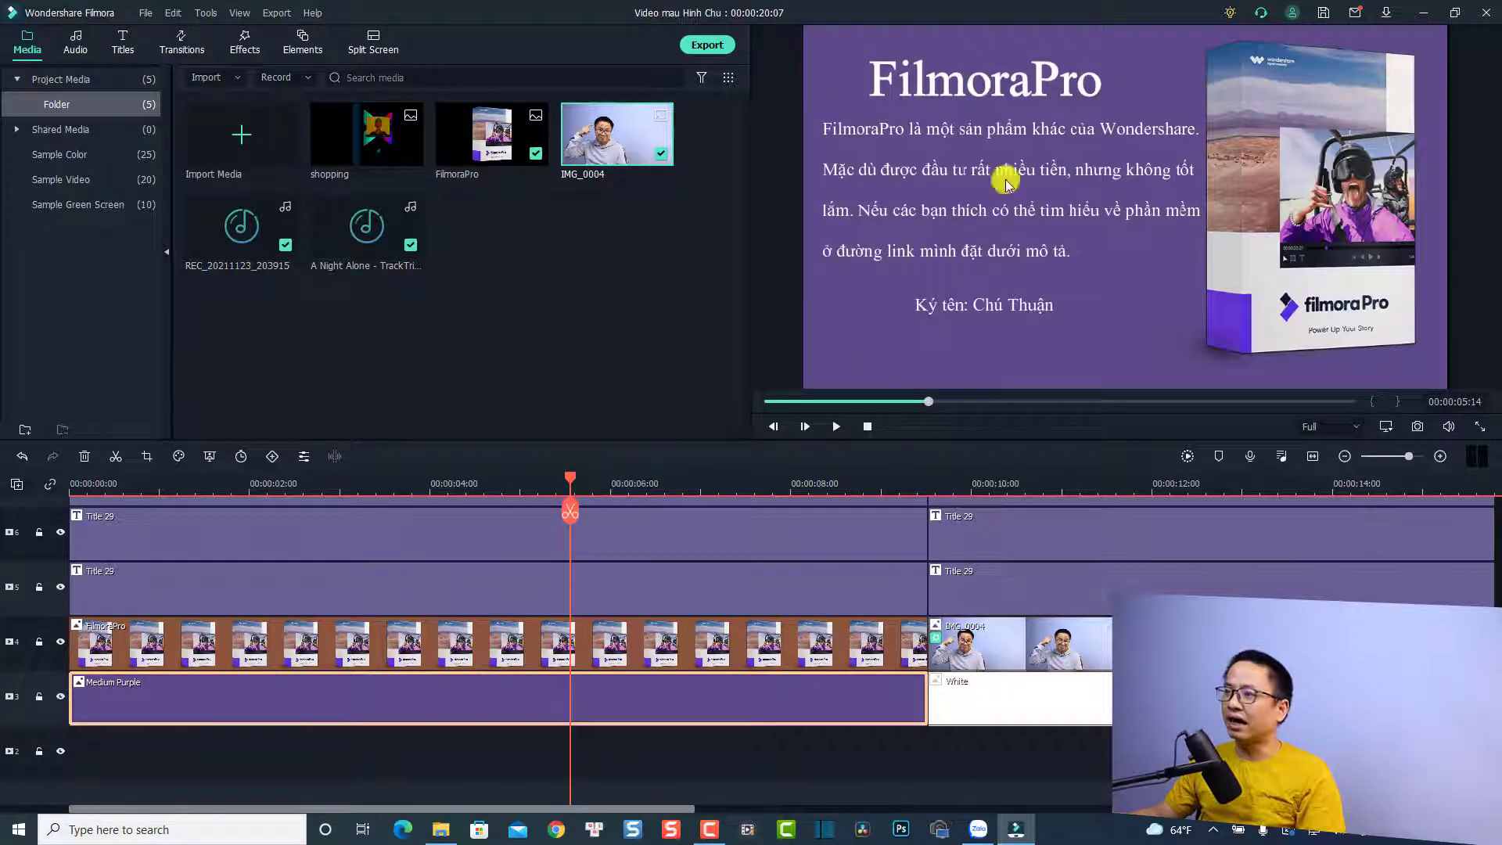
left_click(1046, 477)
left_click(1009, 704)
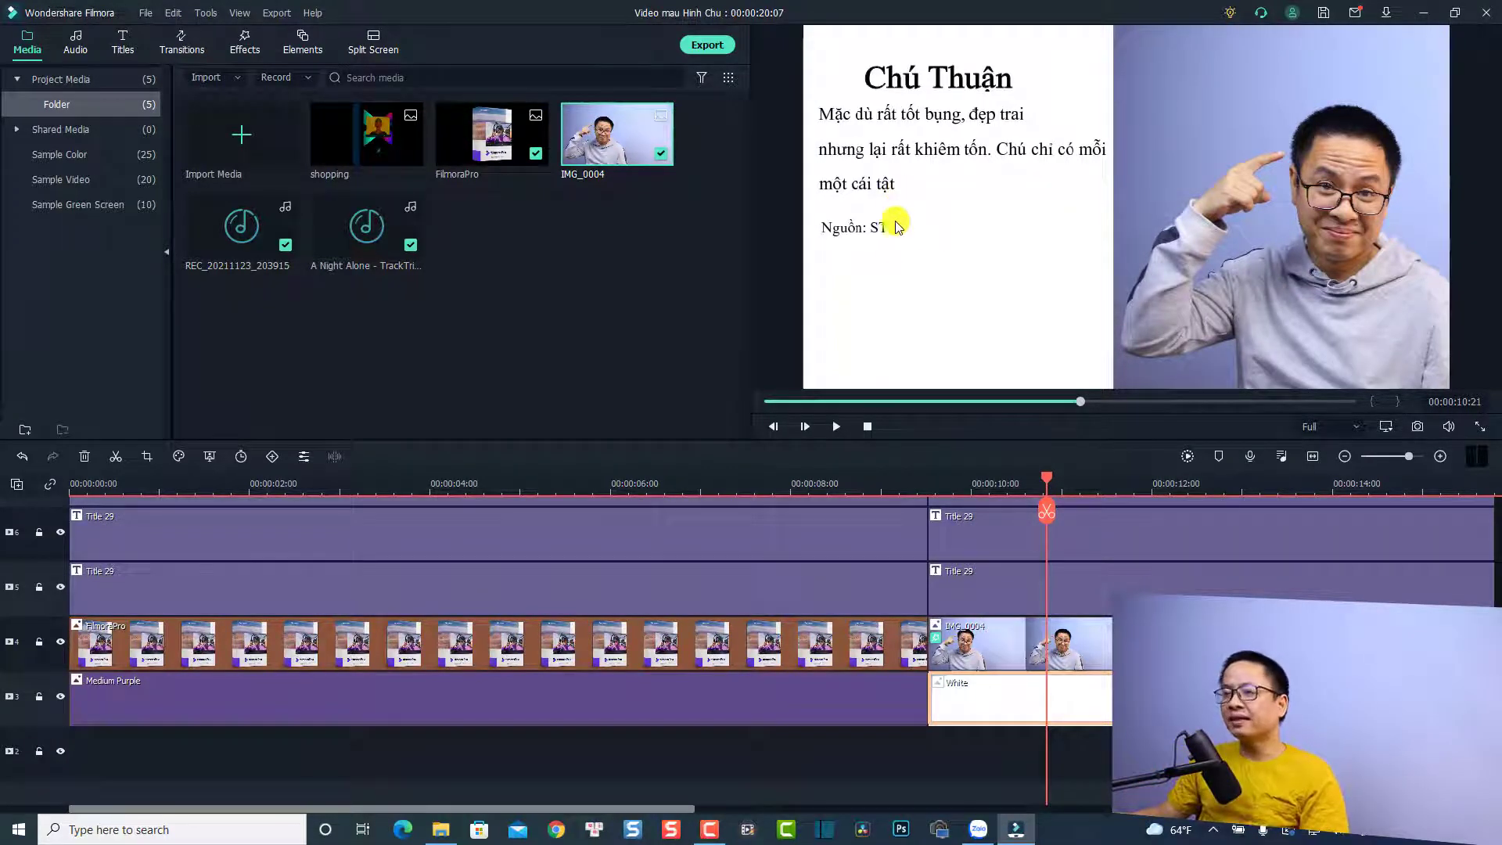
scroll(697, 649, "down", 4)
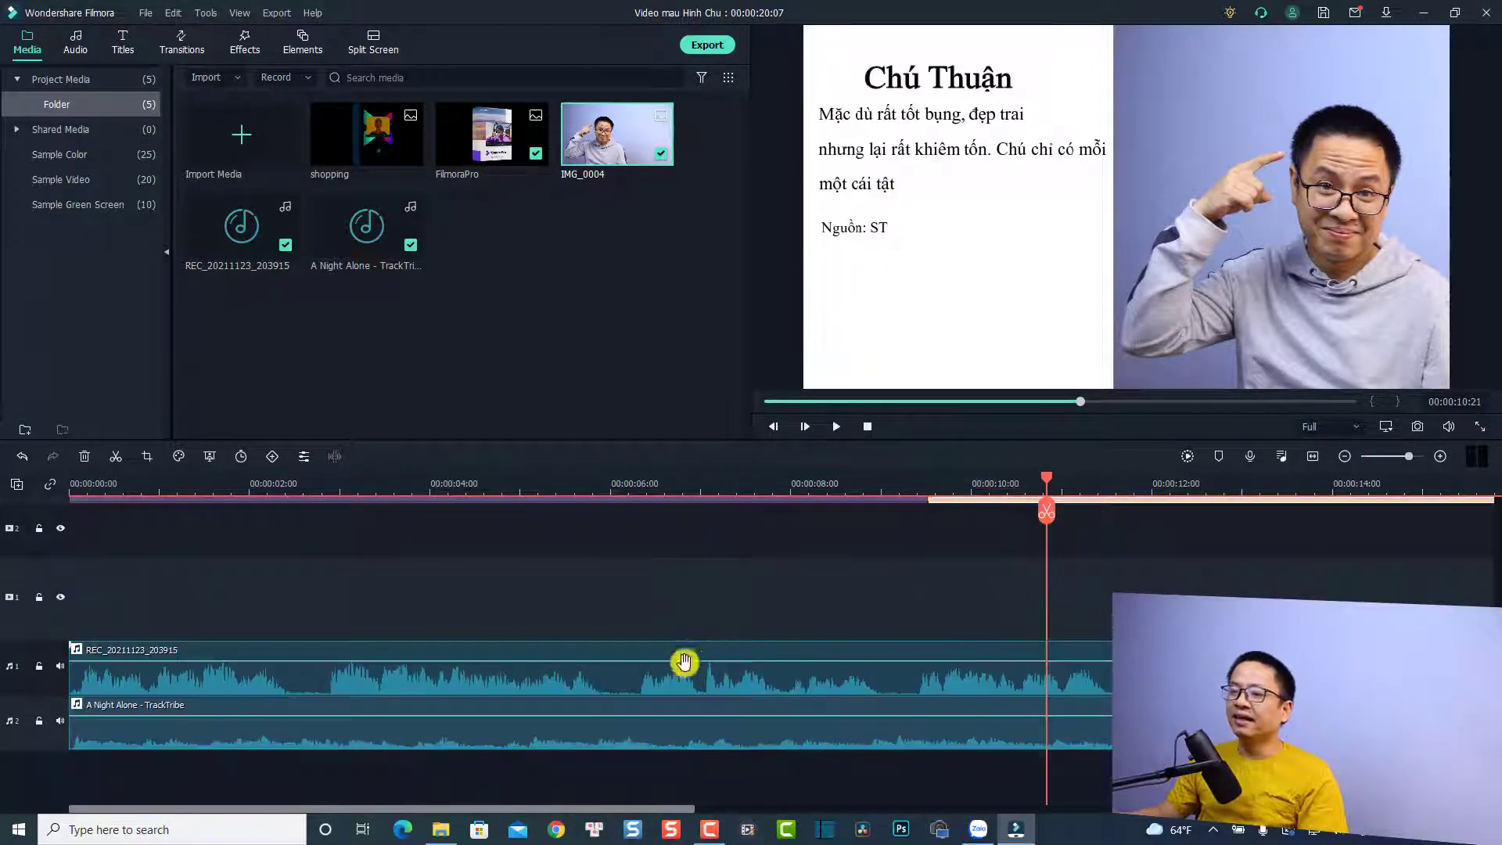
left_click(410, 684)
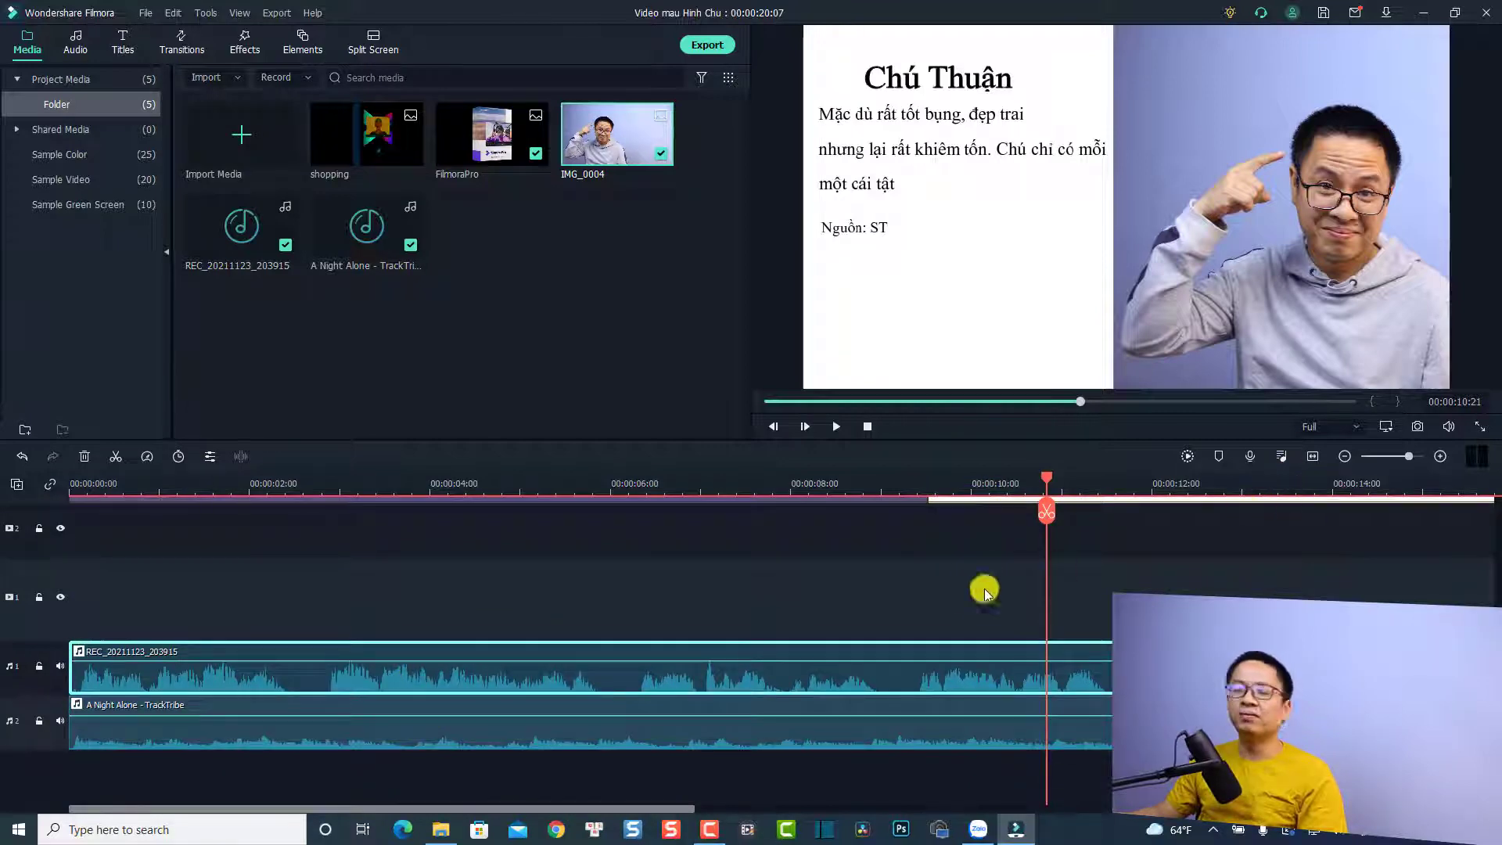
Delete all clips from the timeline, including titles, images, backgrounds and audio
scroll(684, 657, "up", 2)
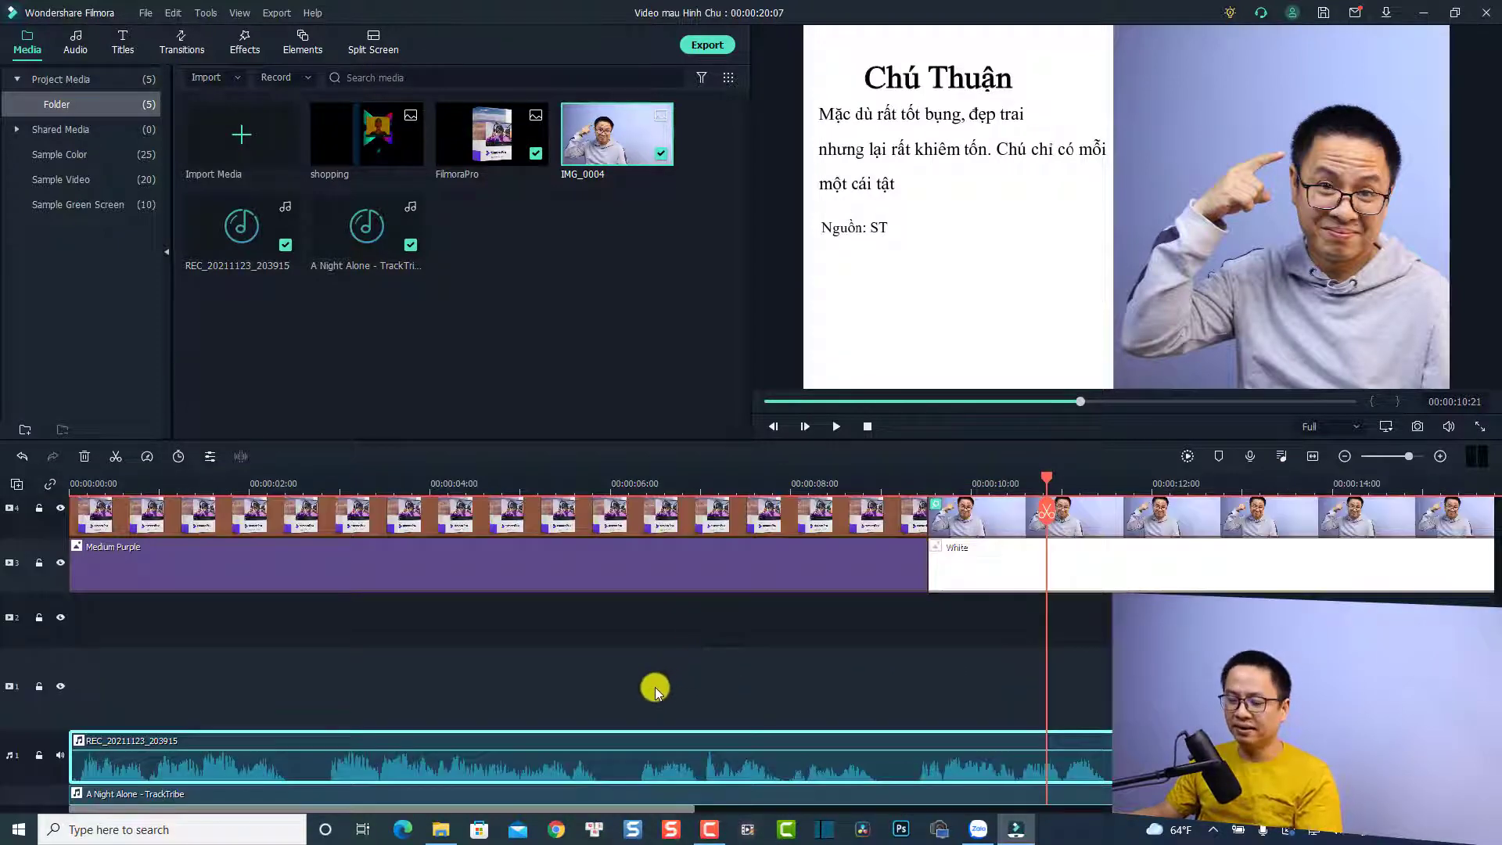
left_click(655, 686)
key("ctrl+a")
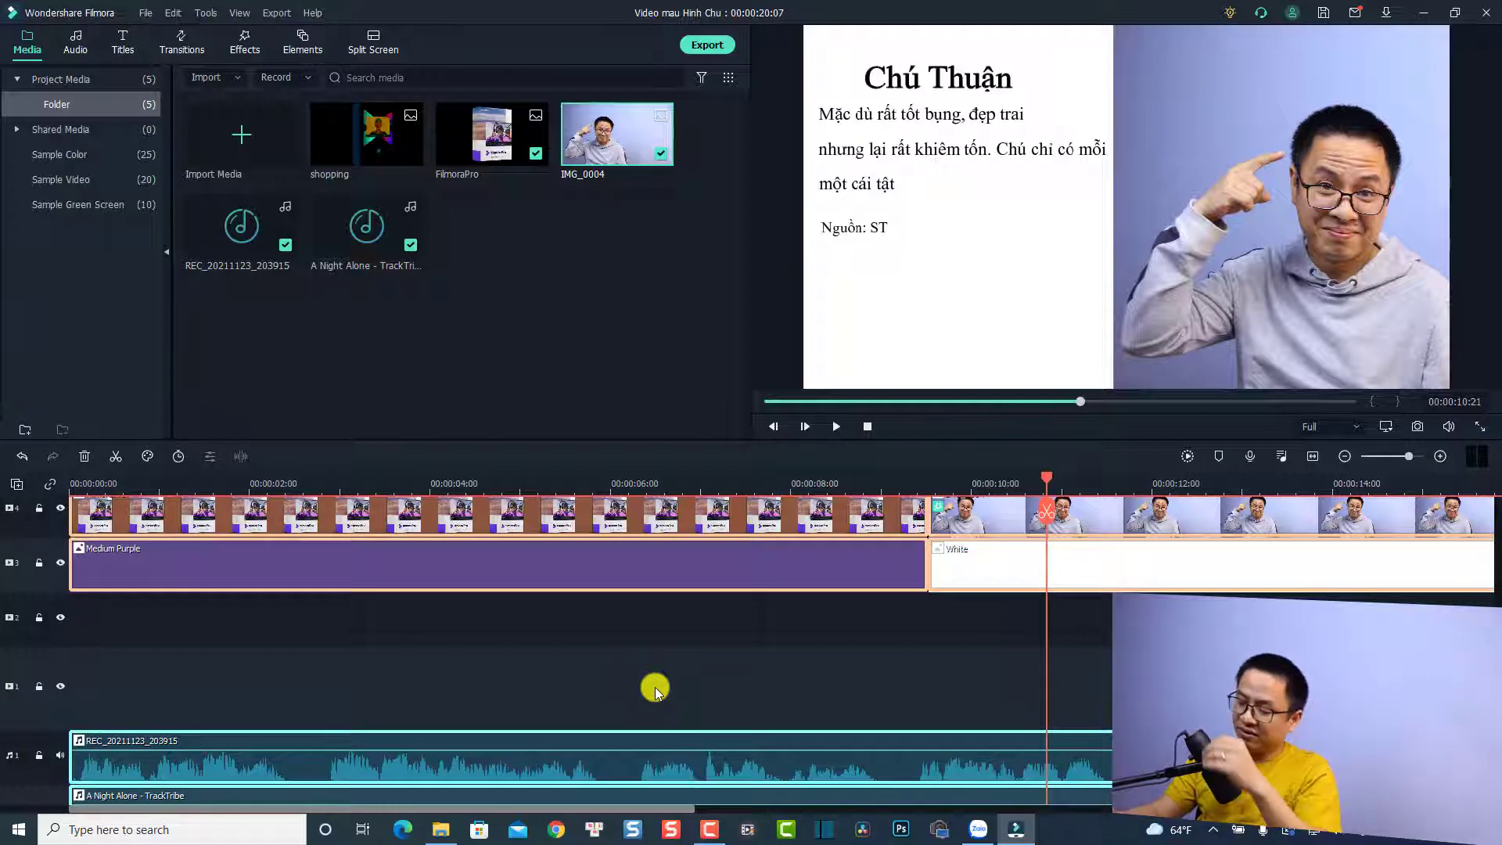
key("Delete")
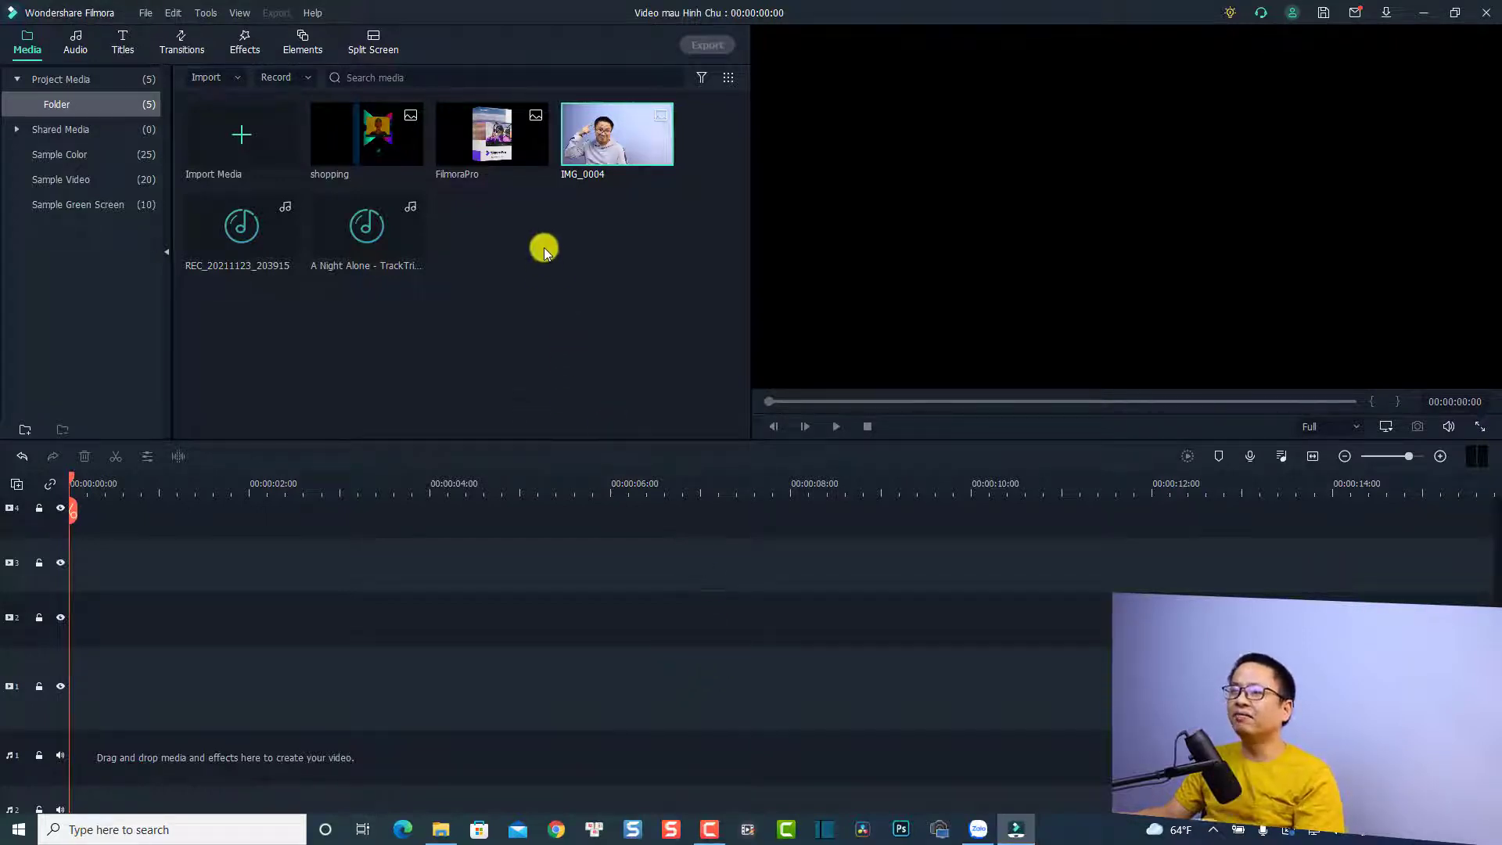
Preview the FilmoraPro image from the project media and browse the Sample Color backgrounds
double_click(481, 151)
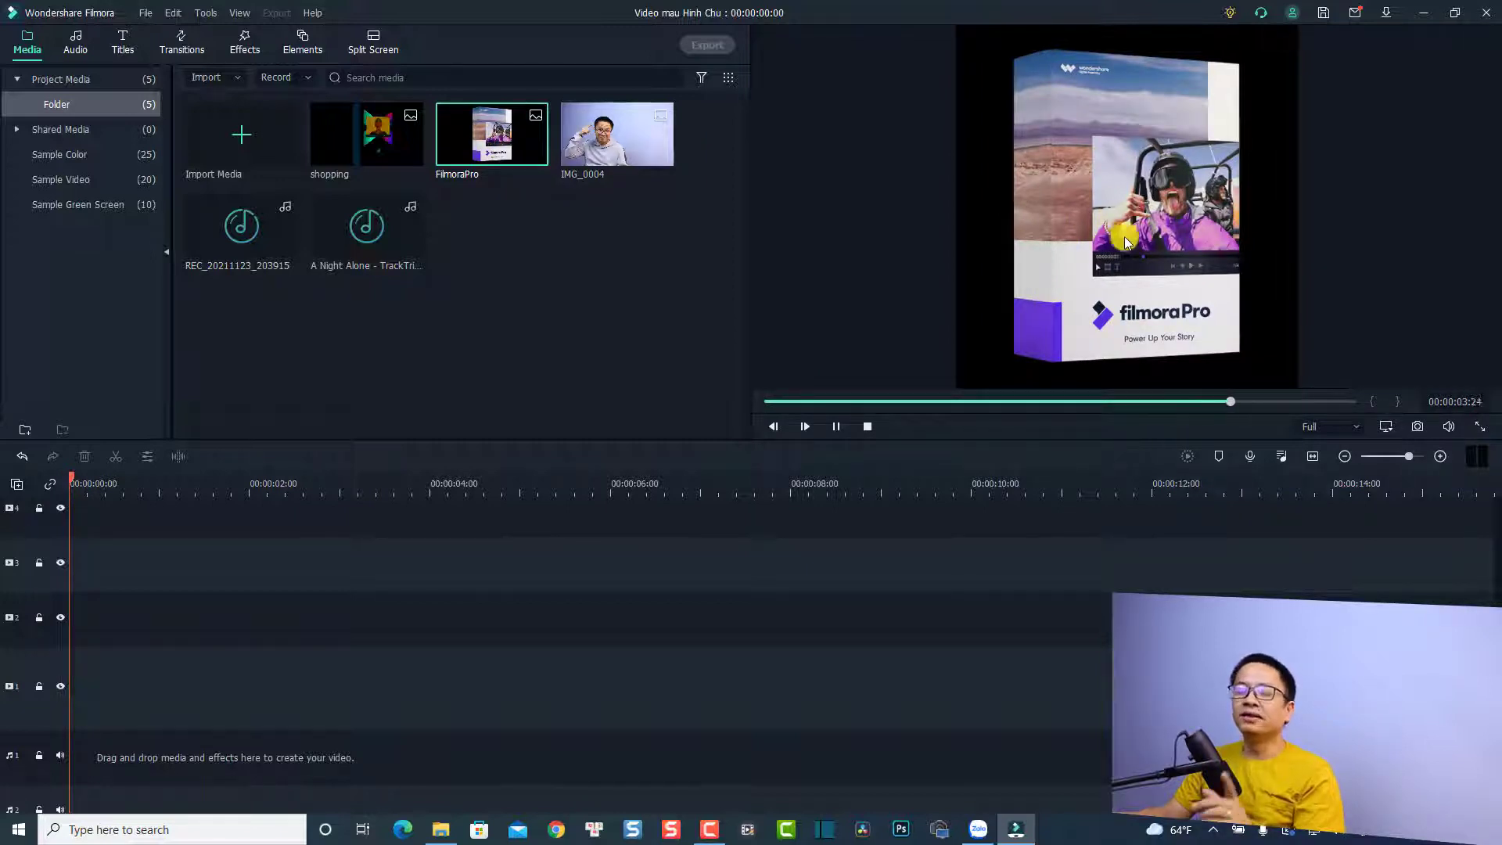
mouse_move(370, 243)
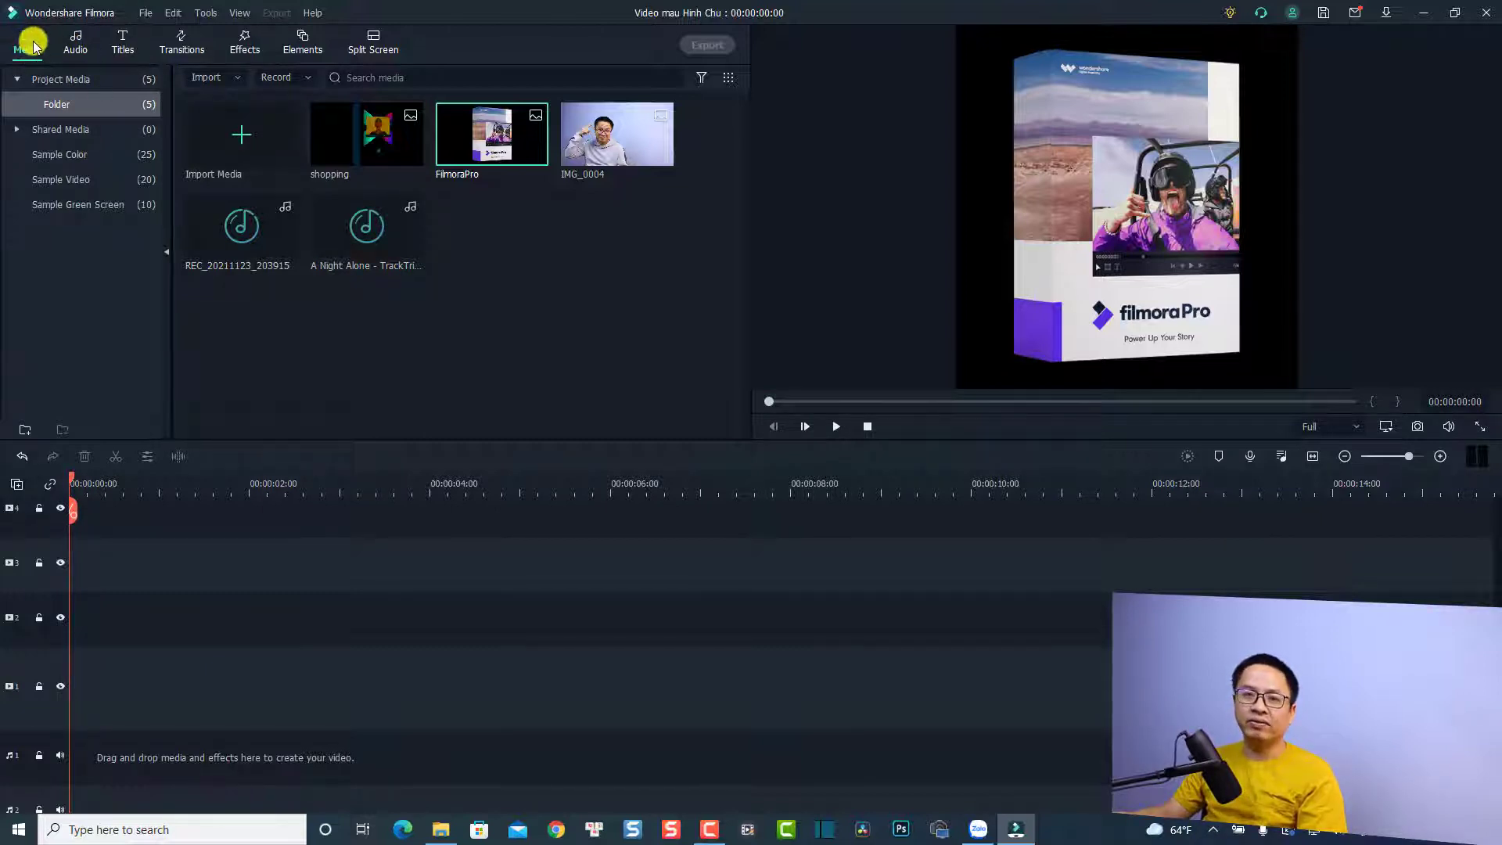
left_click(70, 157)
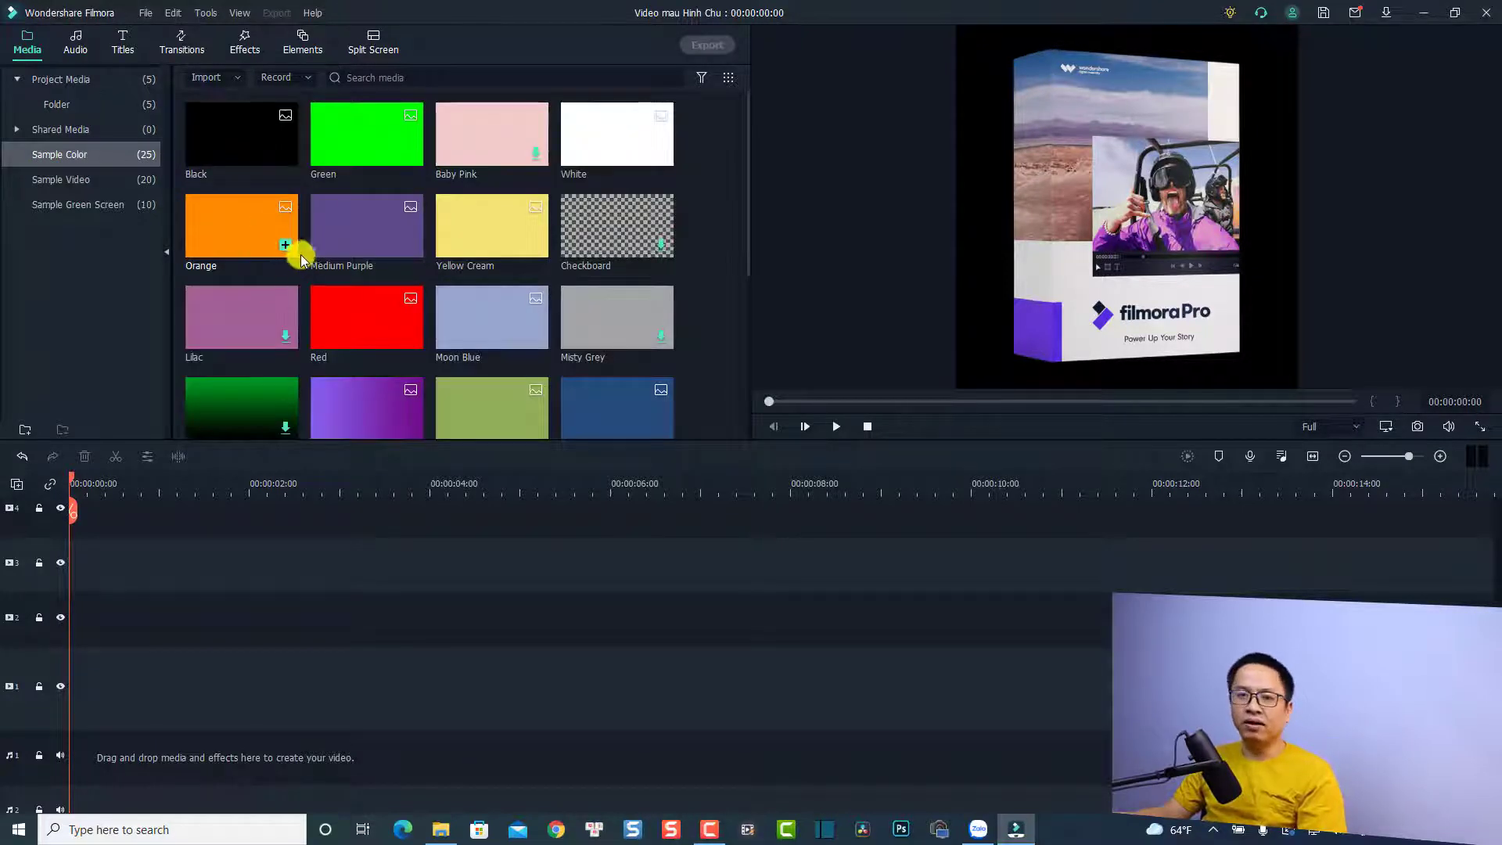
scroll(369, 245, "down", 3)
scroll(391, 268, "up", 3)
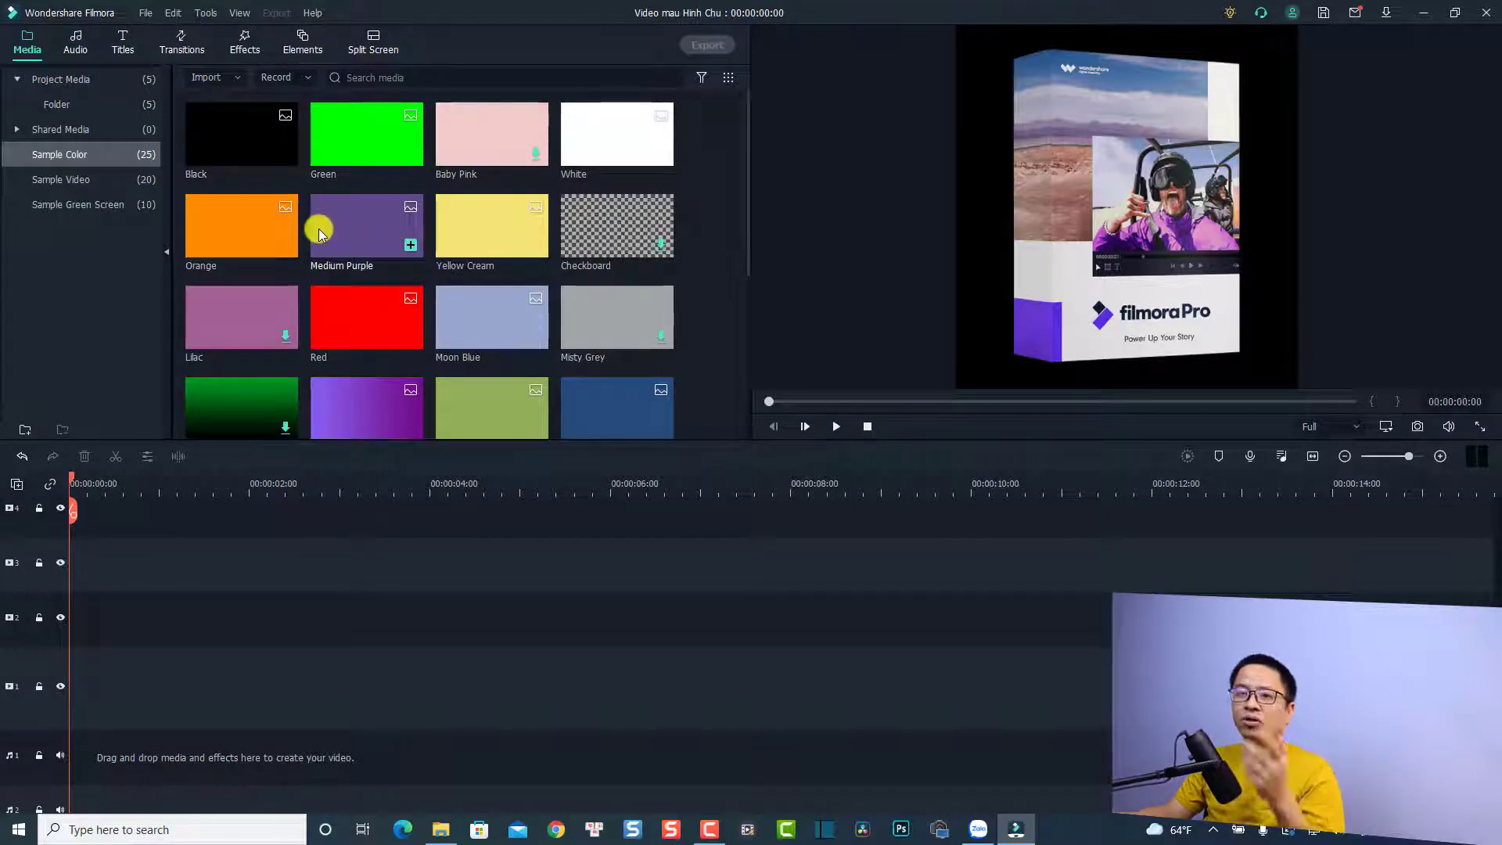
scroll(413, 289, "down", 3)
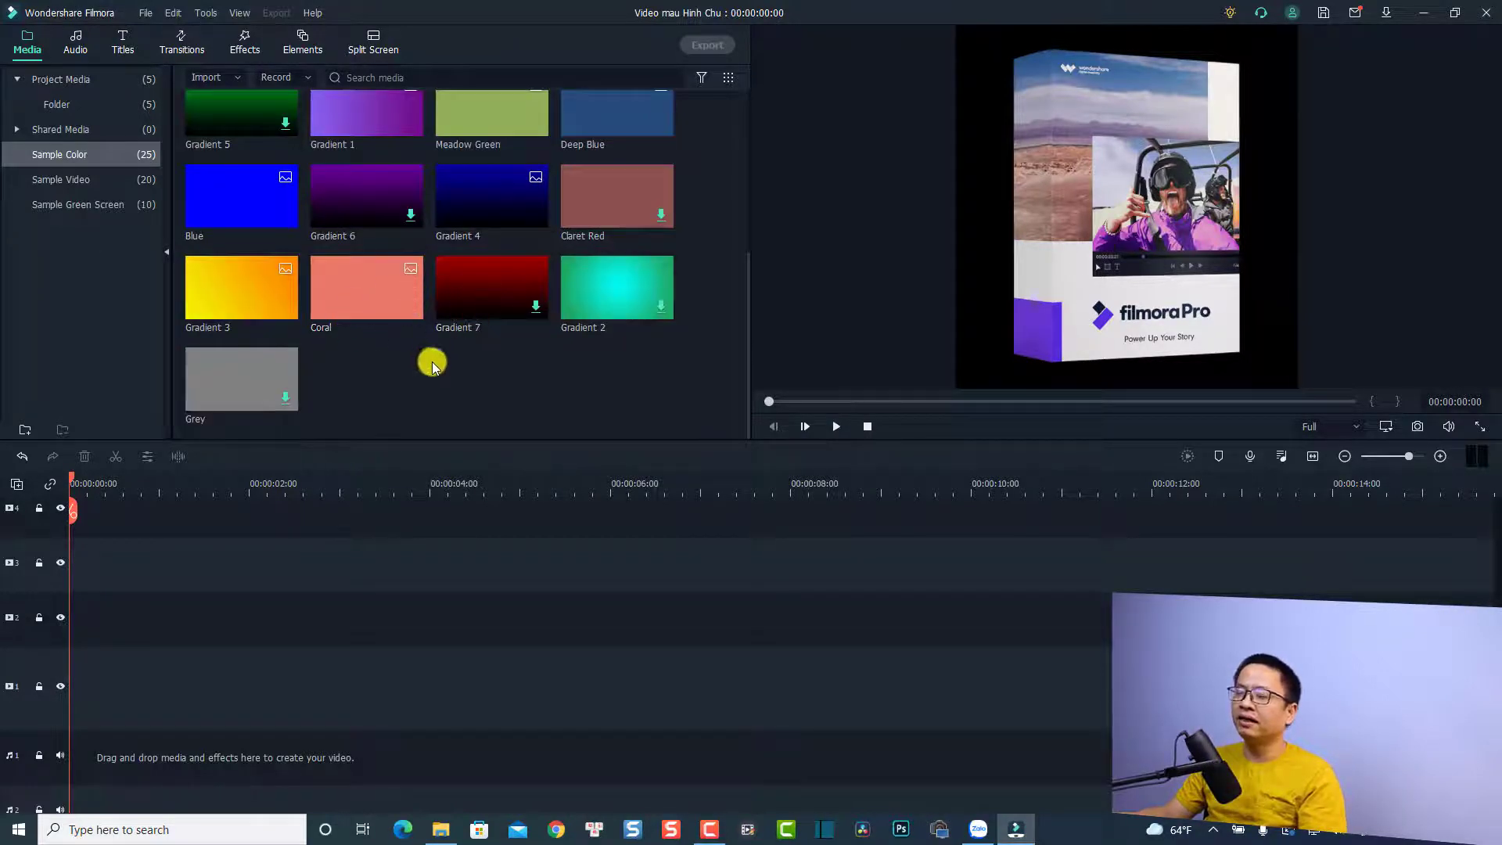
scroll(432, 364, "up", 3)
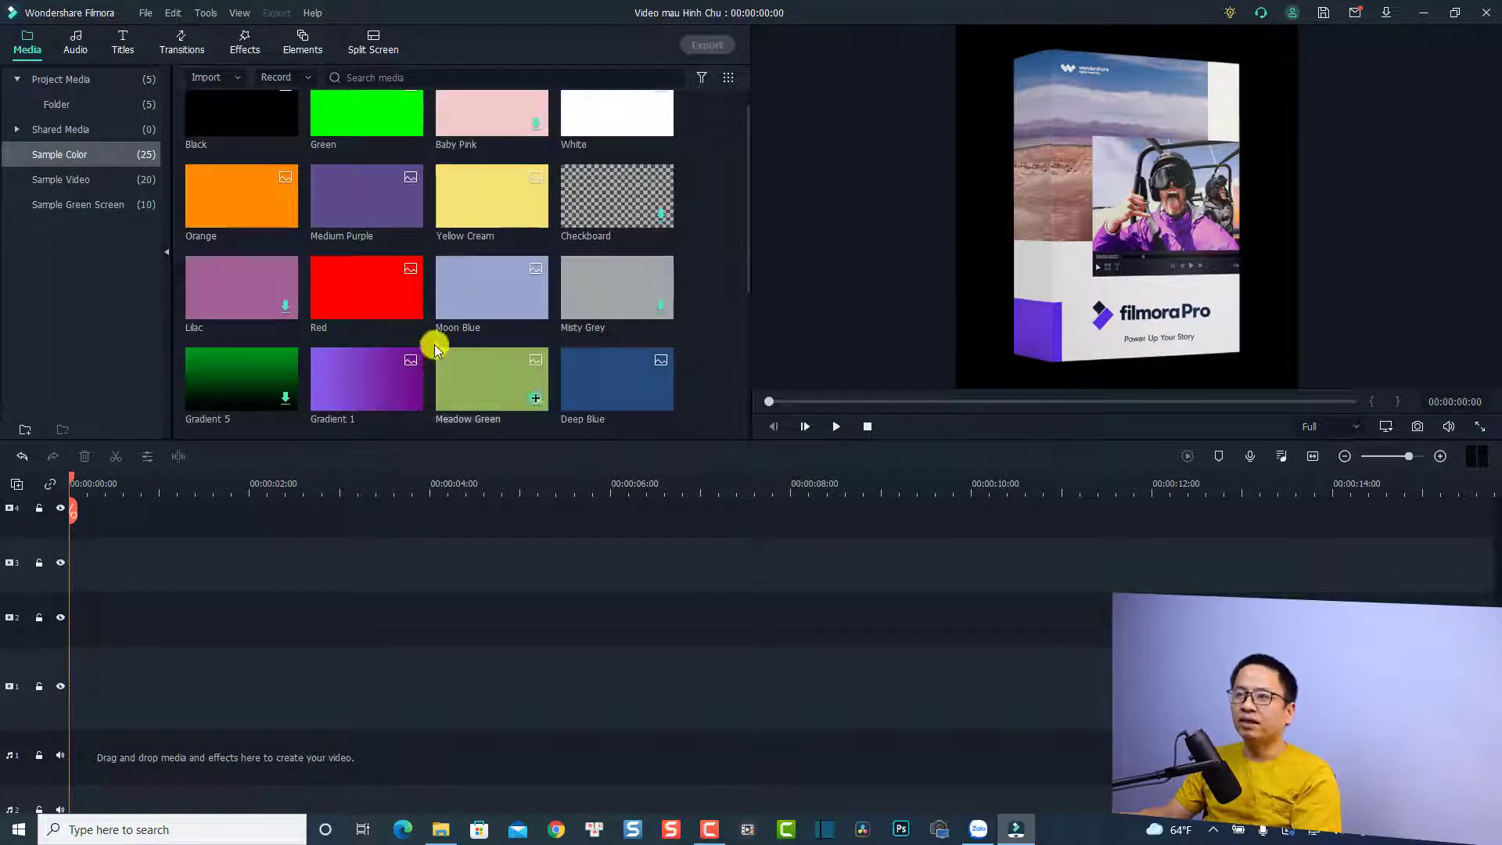
Place the Medium Purple sample color at the start of video track 1 and fit the timeline to the clip
left_click(346, 215)
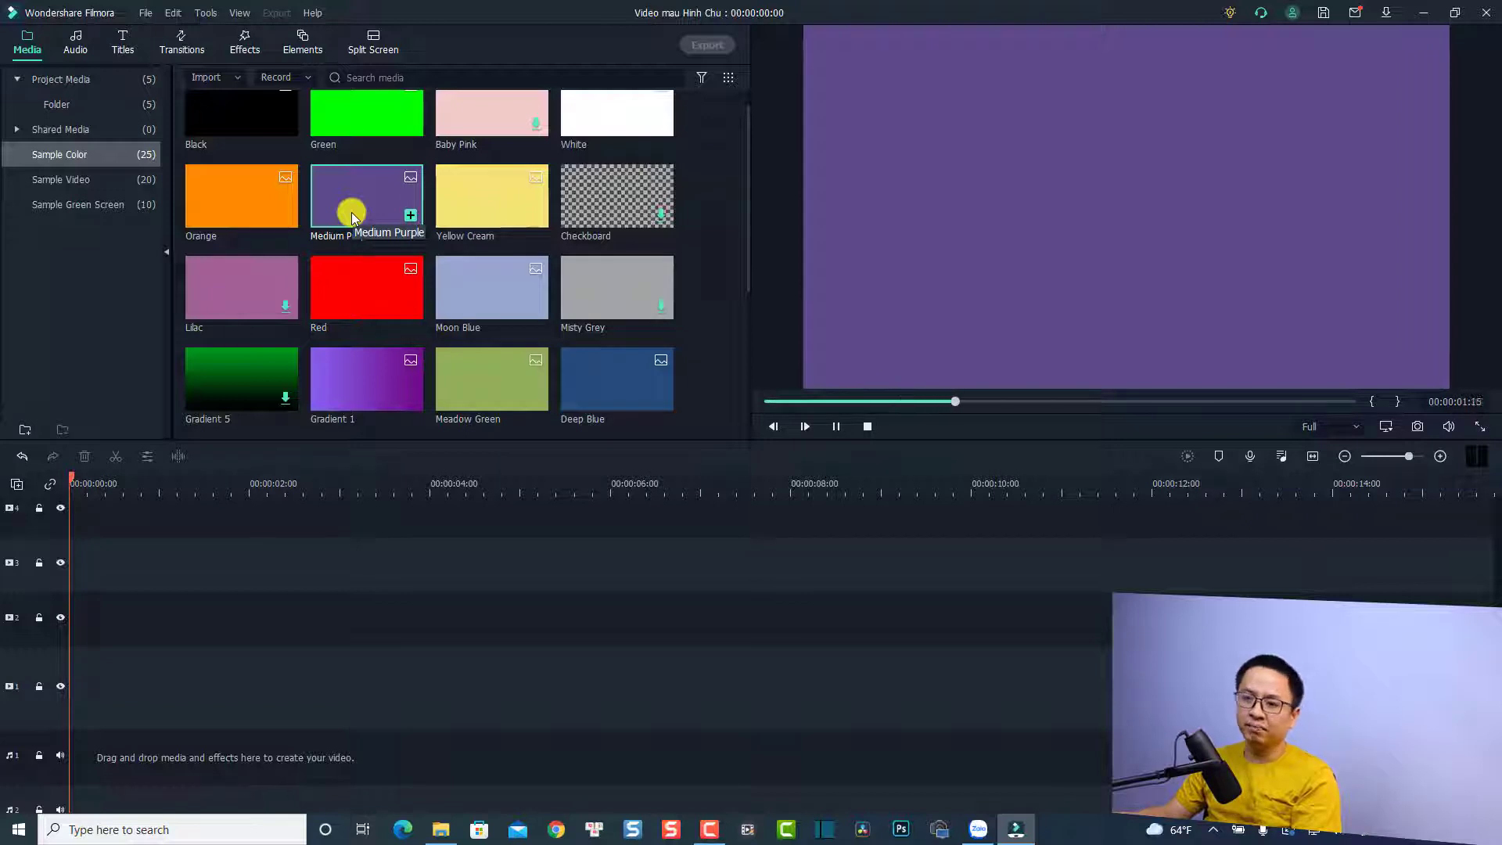
left_click_drag(350, 212, 71, 742)
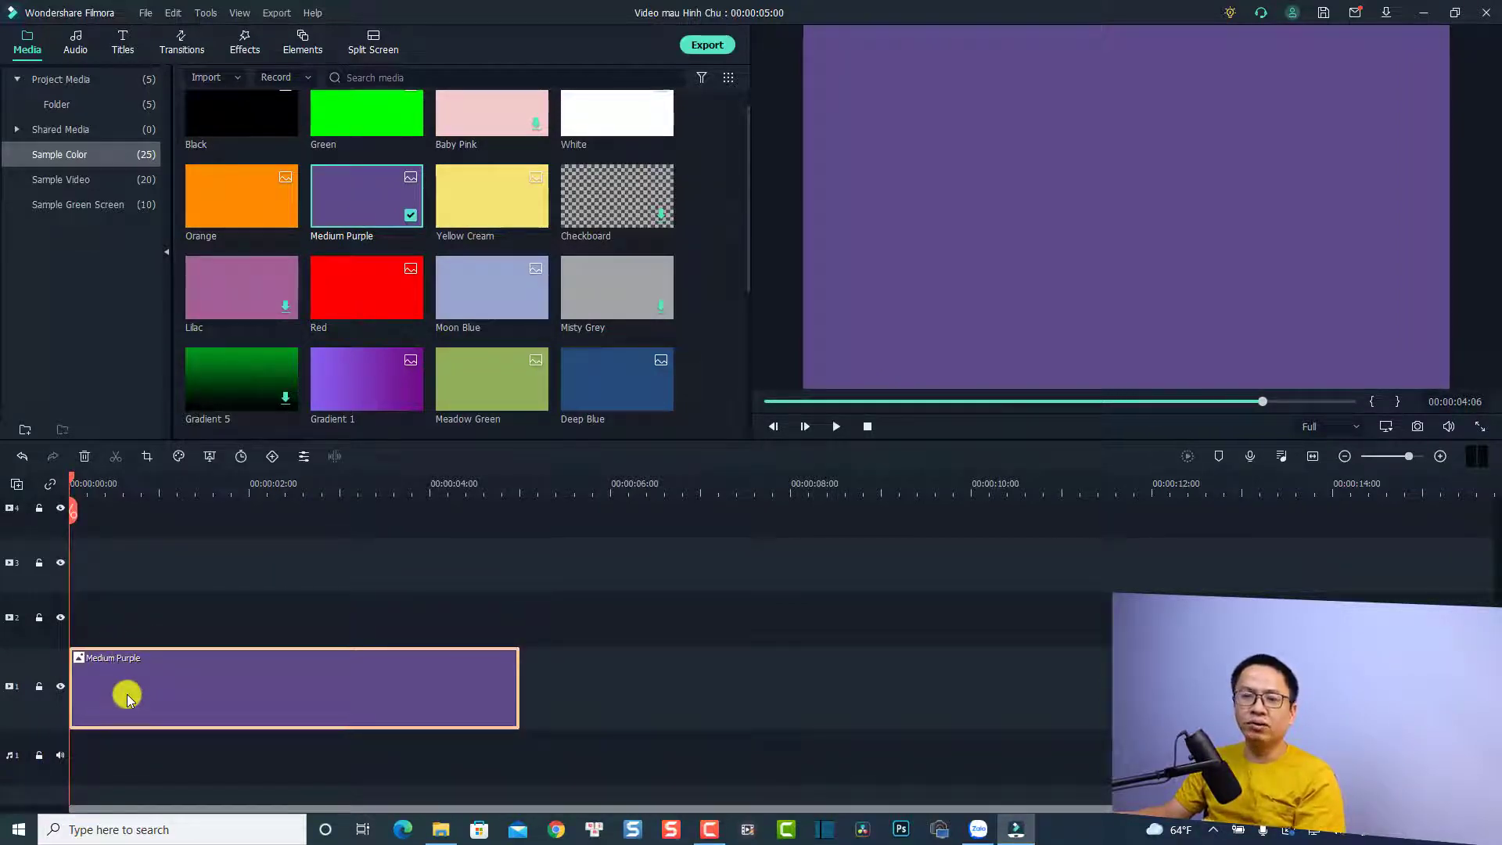
left_click(1313, 456)
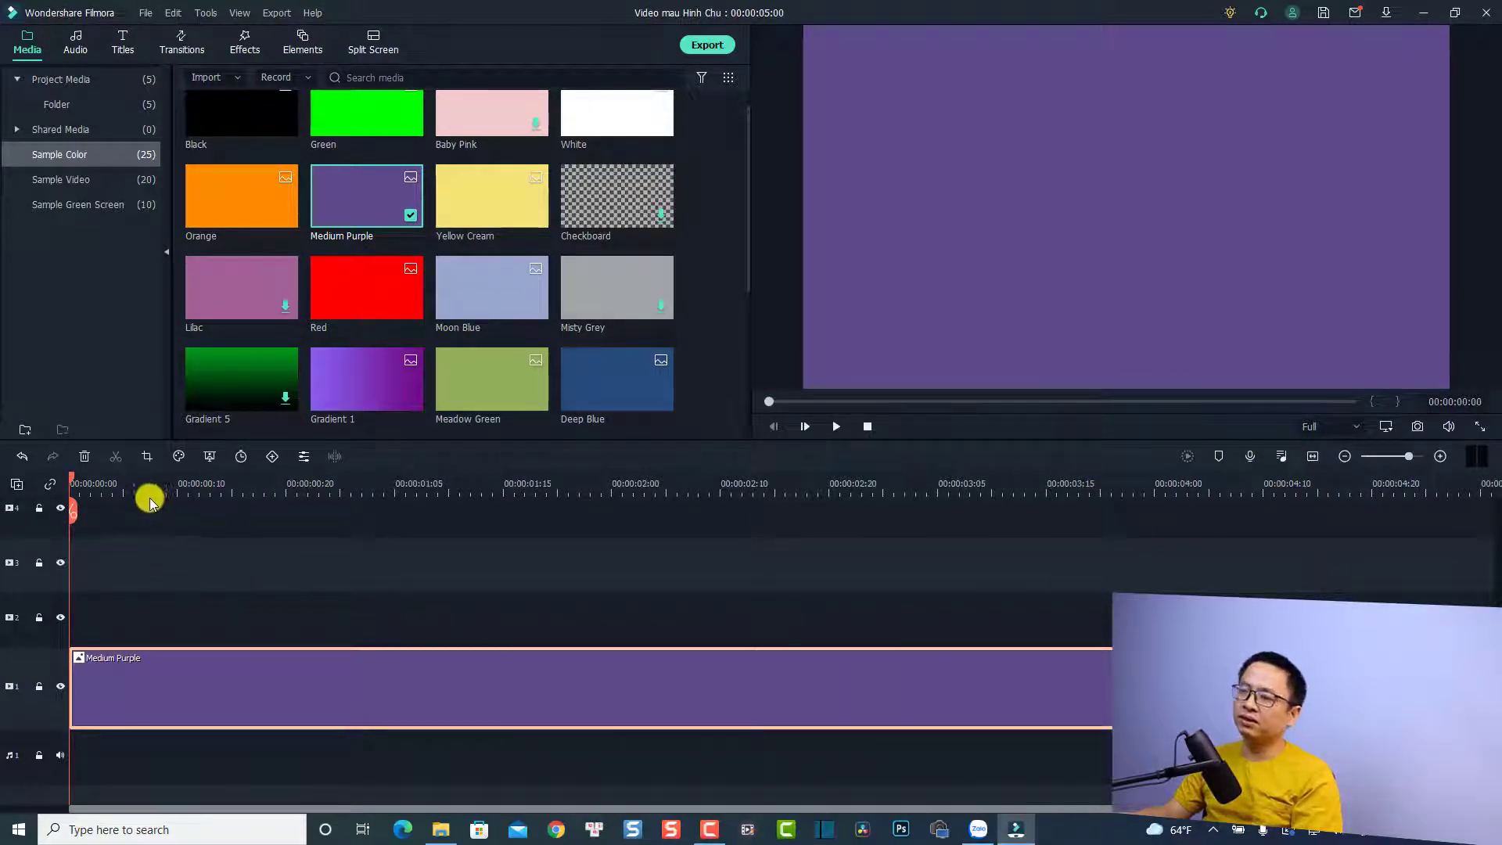
left_click(190, 557)
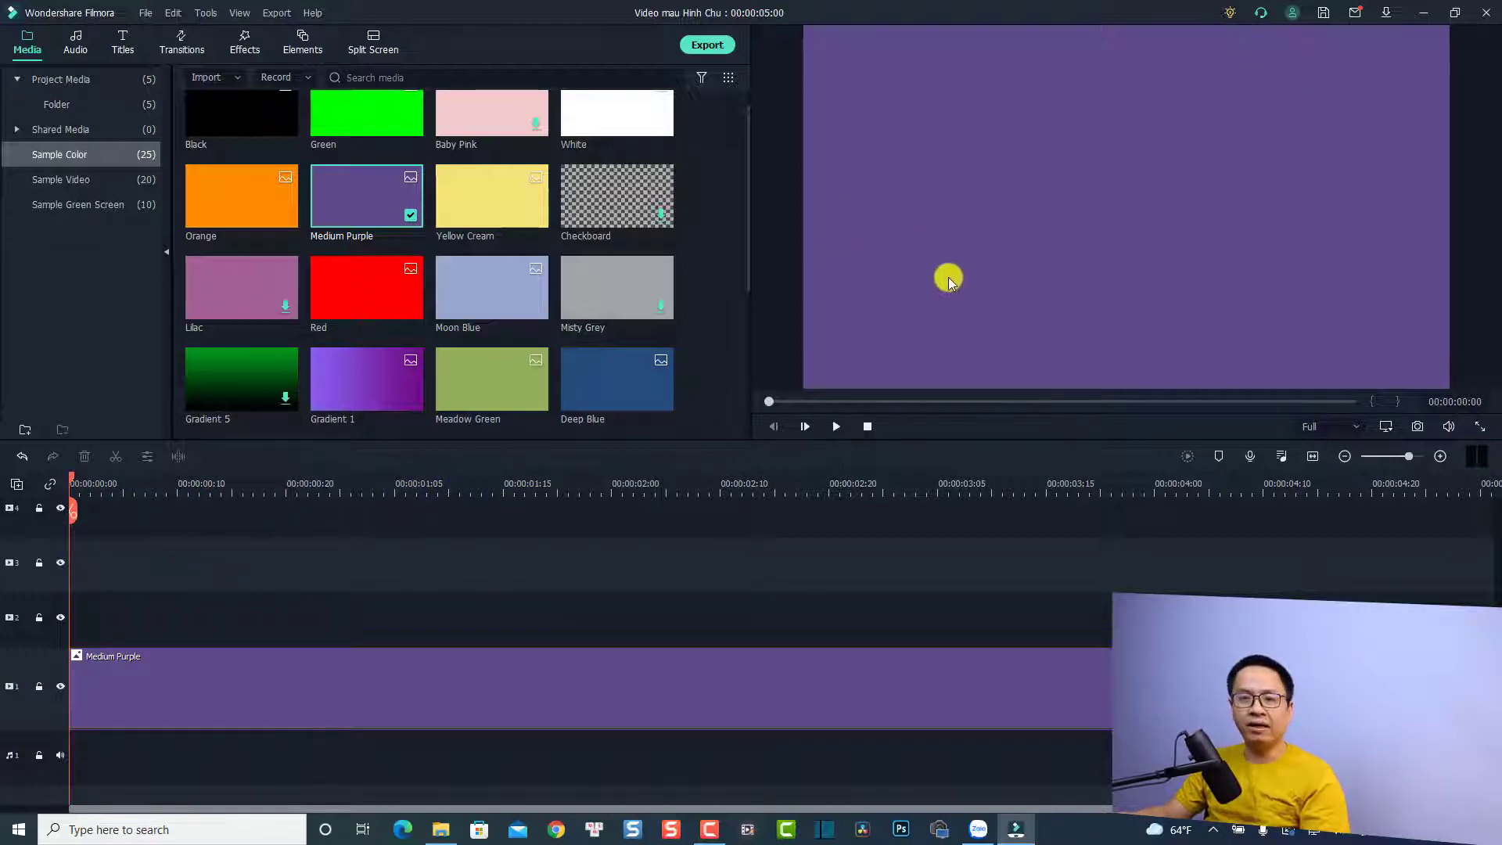
Place the FilmoraPro image from the project folder at the start of video track 2, above the Medium Purple background
left_click(51, 103)
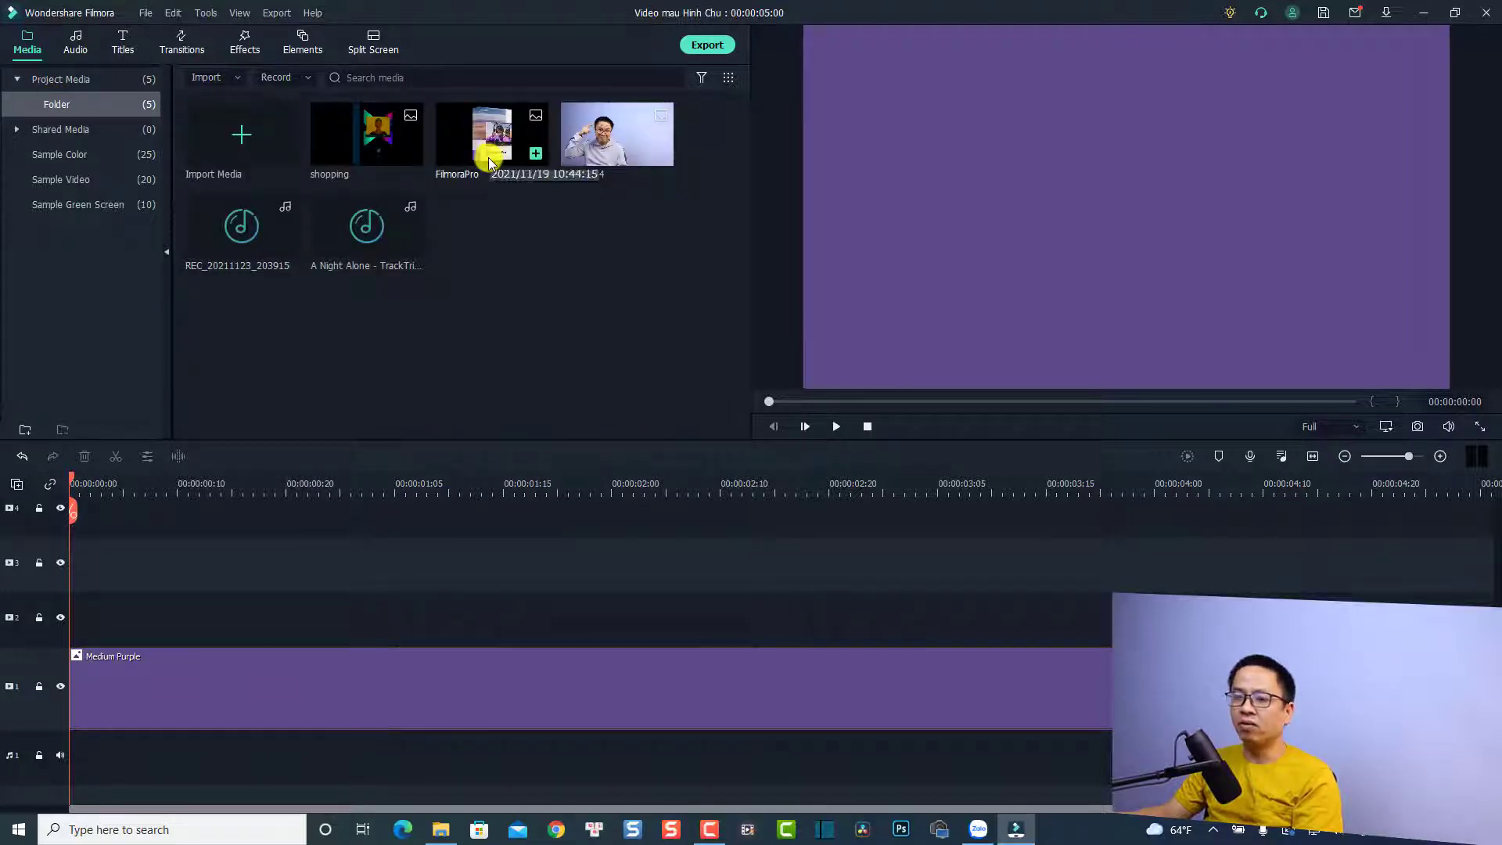
left_click_drag(489, 162, 44, 612)
left_click(231, 680)
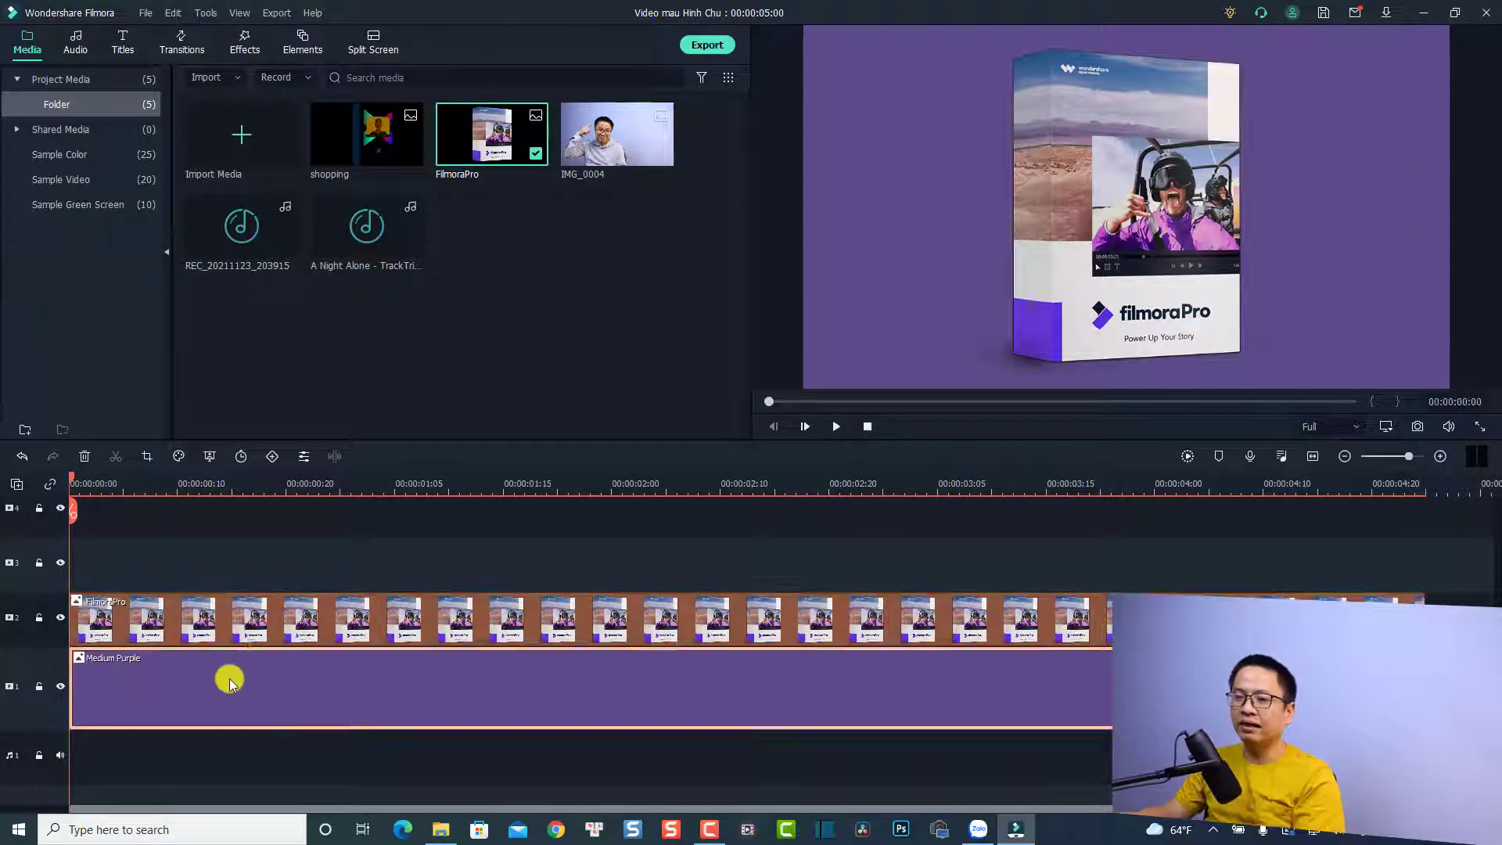
Shrink the FilmoraPro box image, tilt it slightly clockwise and position it at the right side of the video frame
left_click(1139, 238)
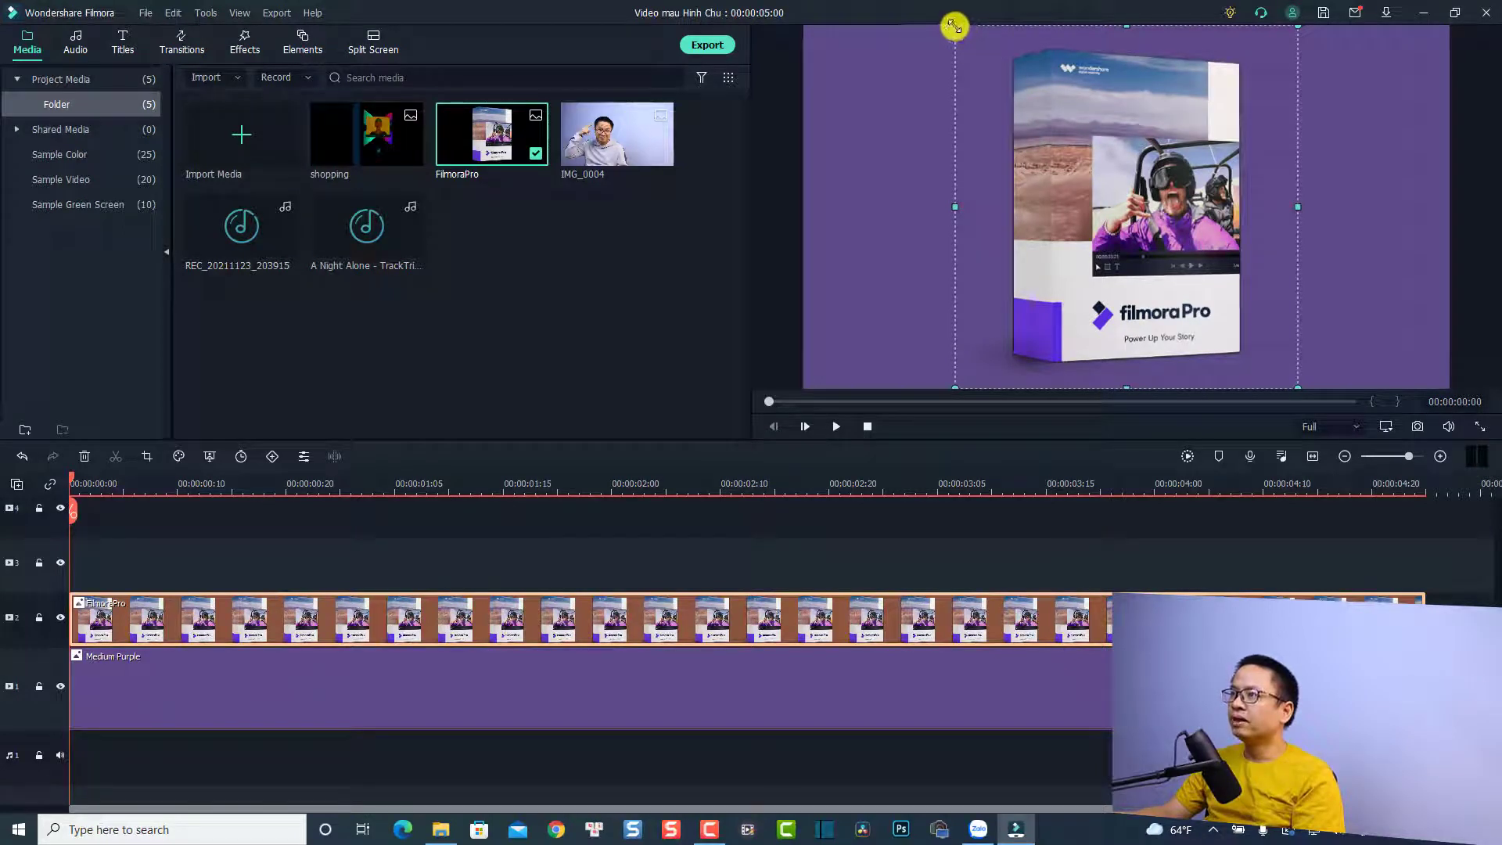
left_click_drag(954, 26, 1055, 131)
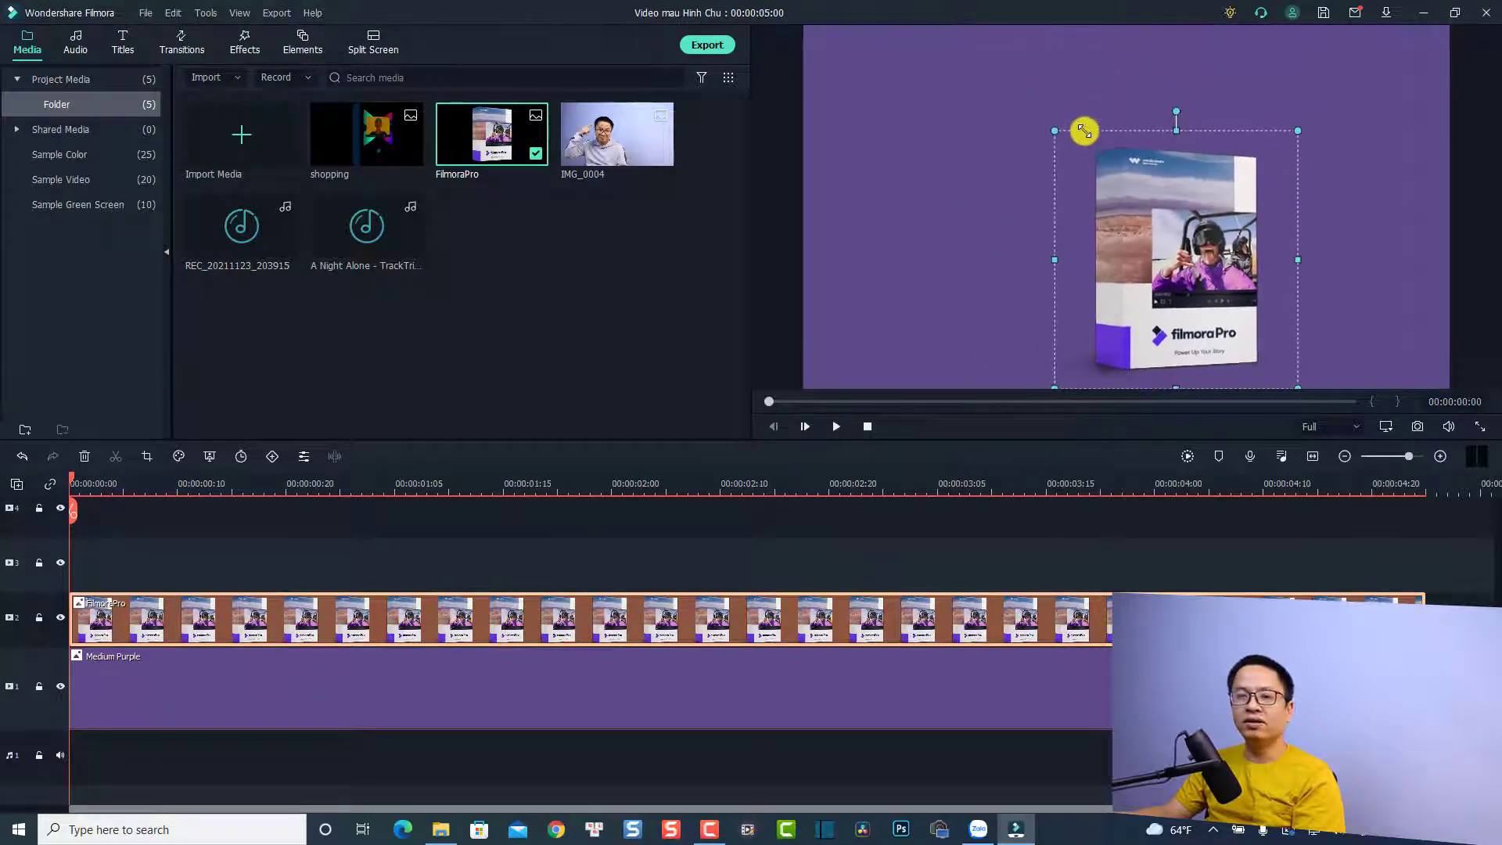
left_click_drag(1159, 256, 1281, 198)
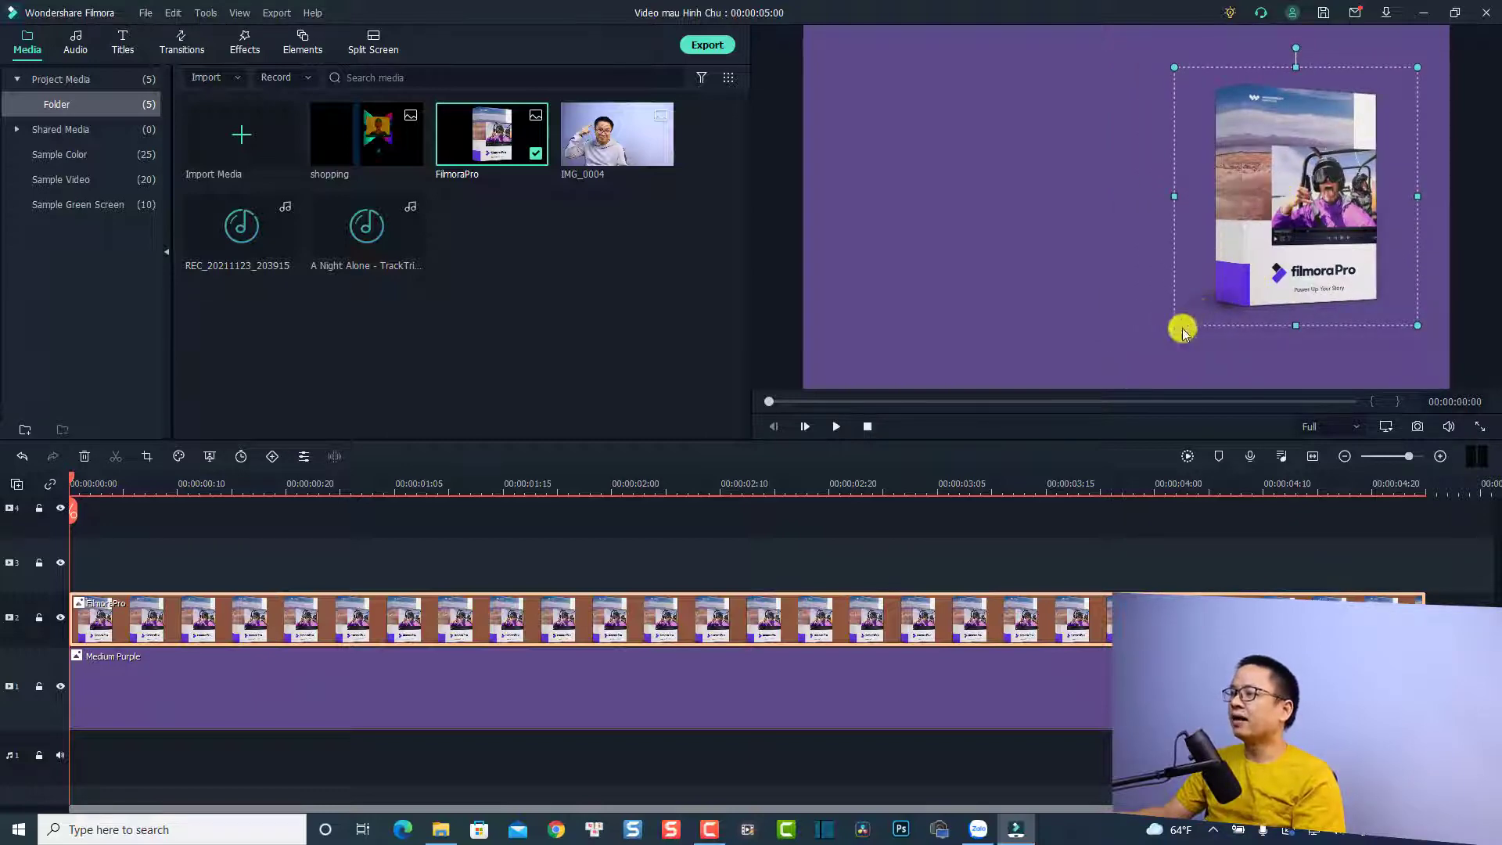
left_click_drag(1174, 325, 1132, 370)
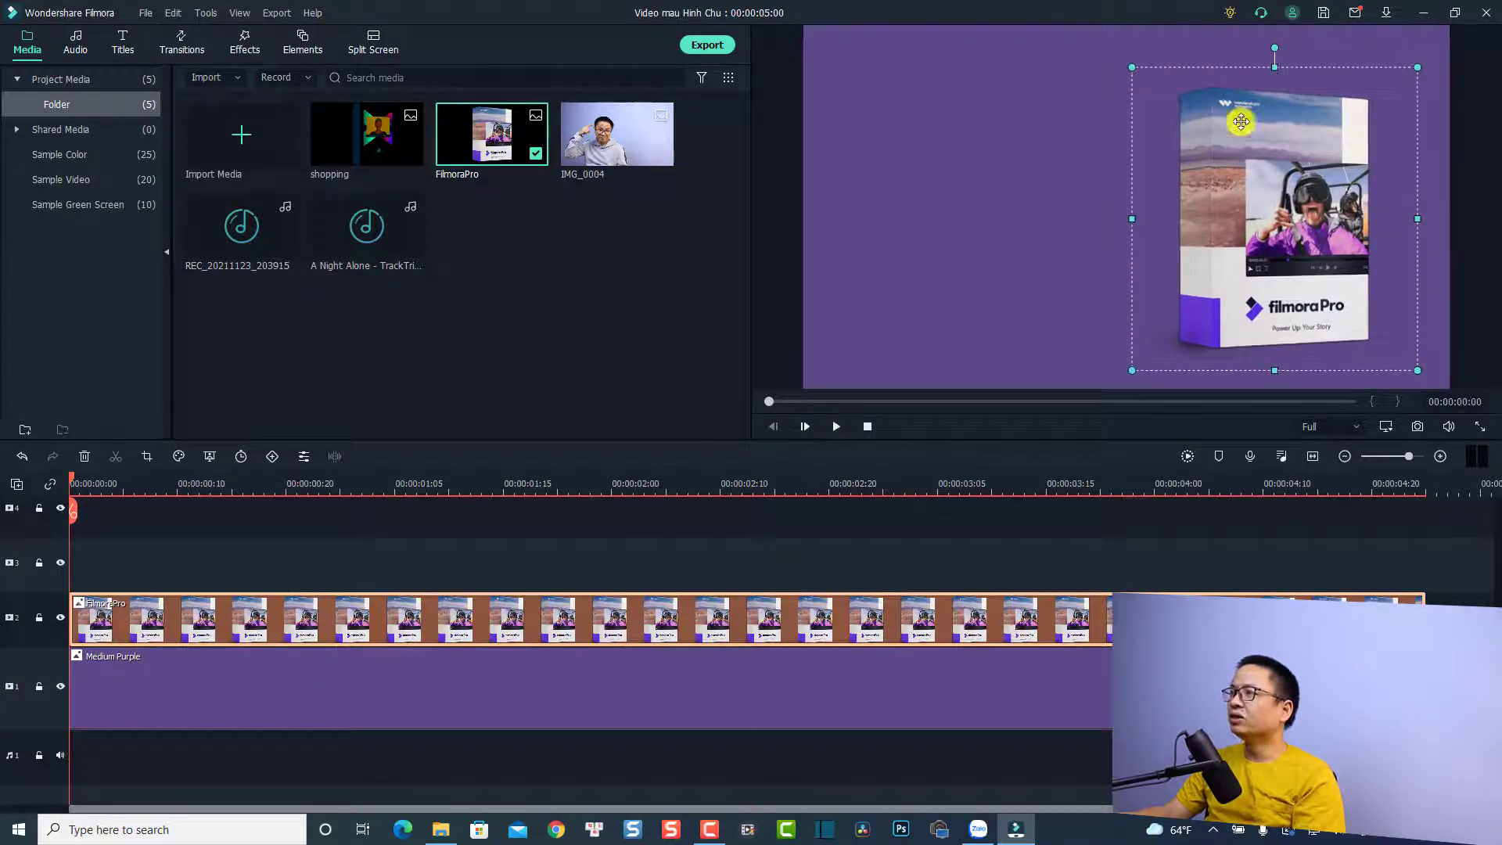
mouse_move(1274, 41)
left_mouse_down()
mouse_move(1290, 60)
mouse_move(1135, 59)
mouse_move(1280, 69)
left_mouse_up()
left_click_drag(1274, 235, 1304, 219)
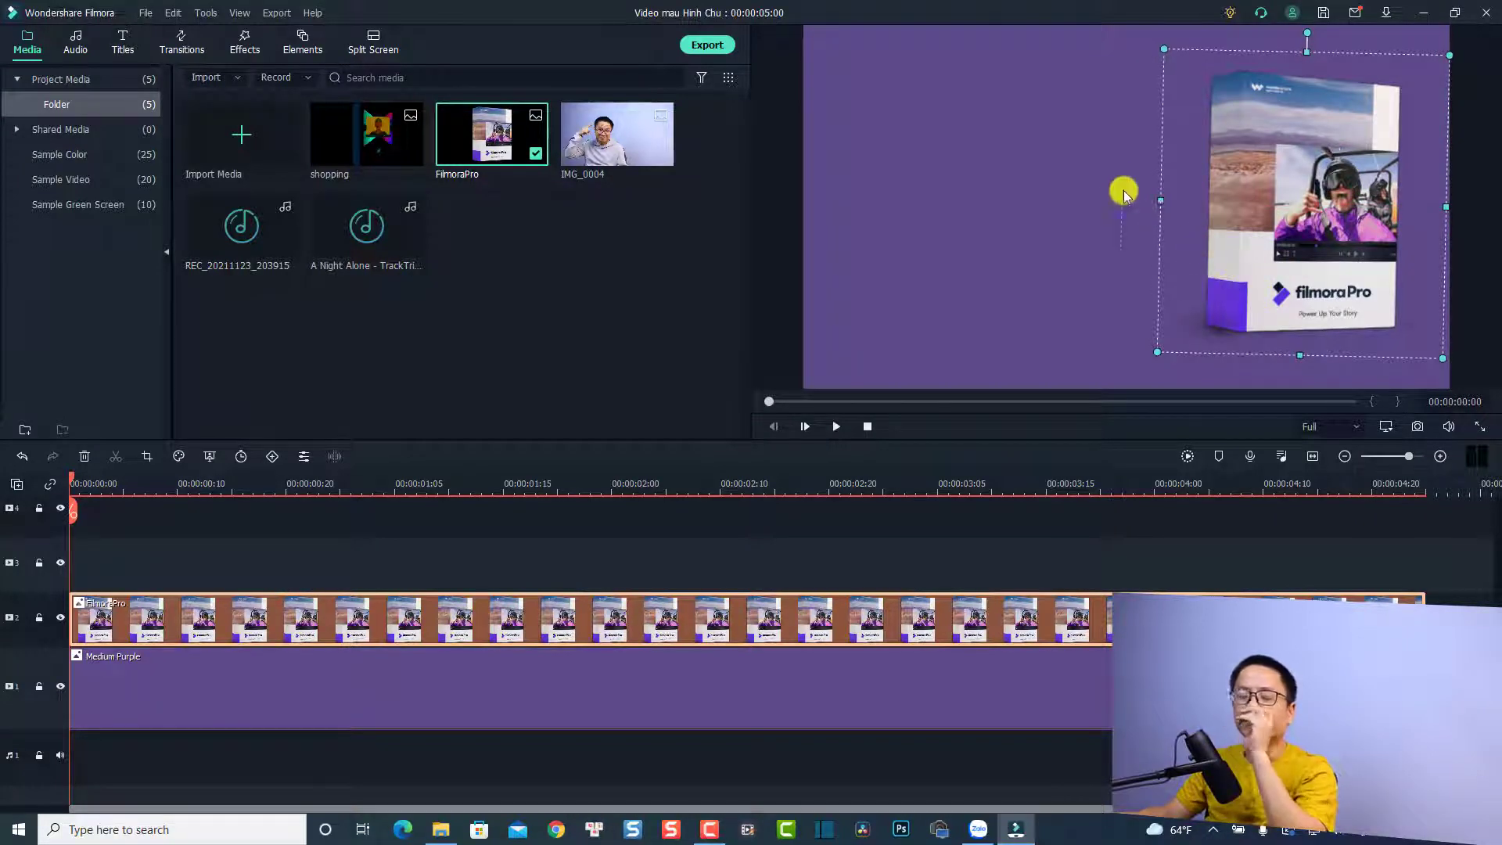
left_click(927, 149)
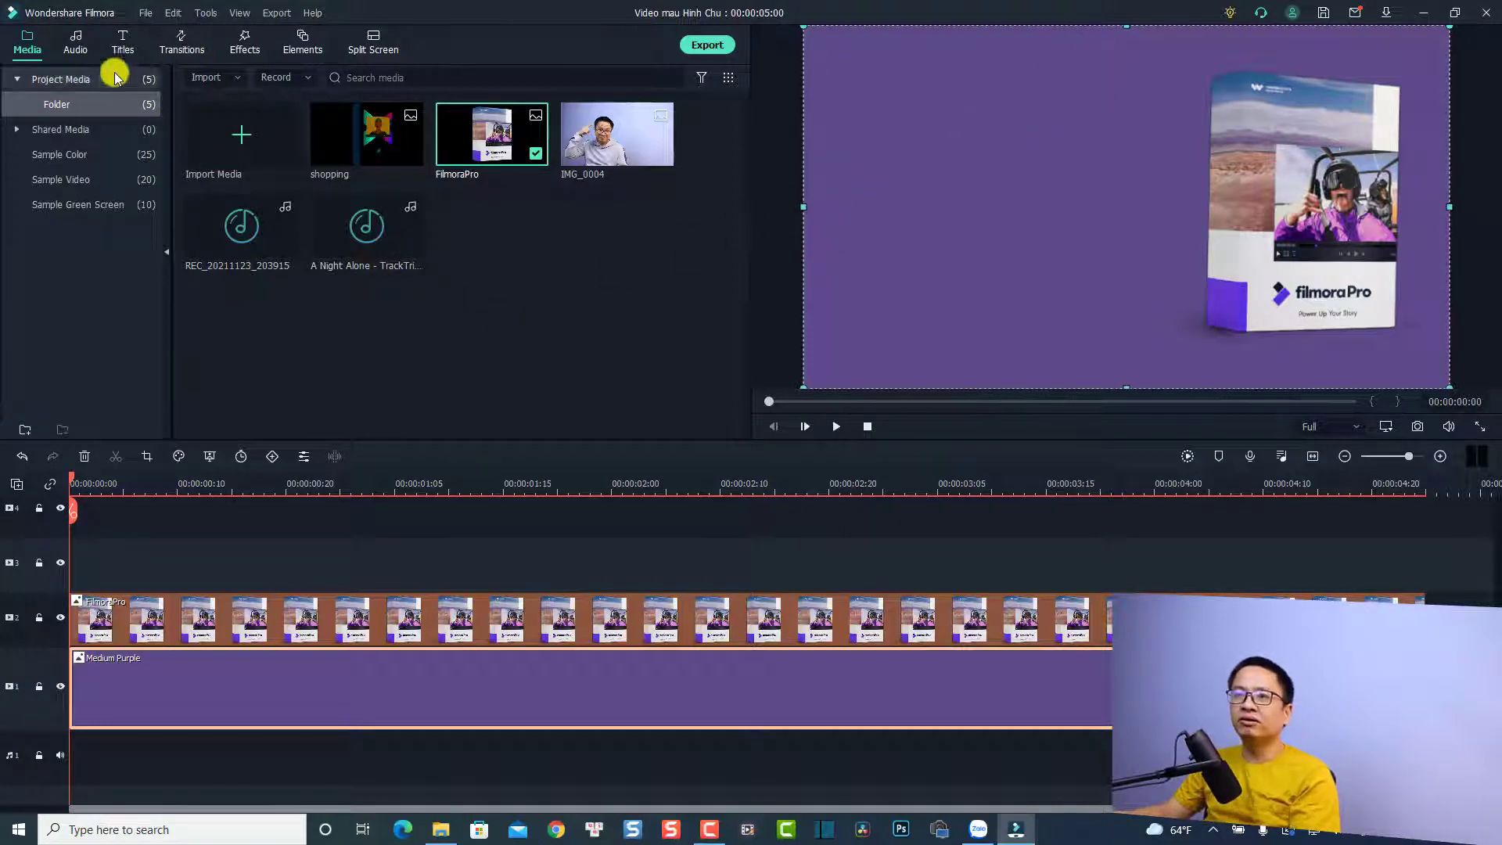
Add the Title 29 text at the start of video track 3 and move it to the upper left of the video frame
left_click(117, 47)
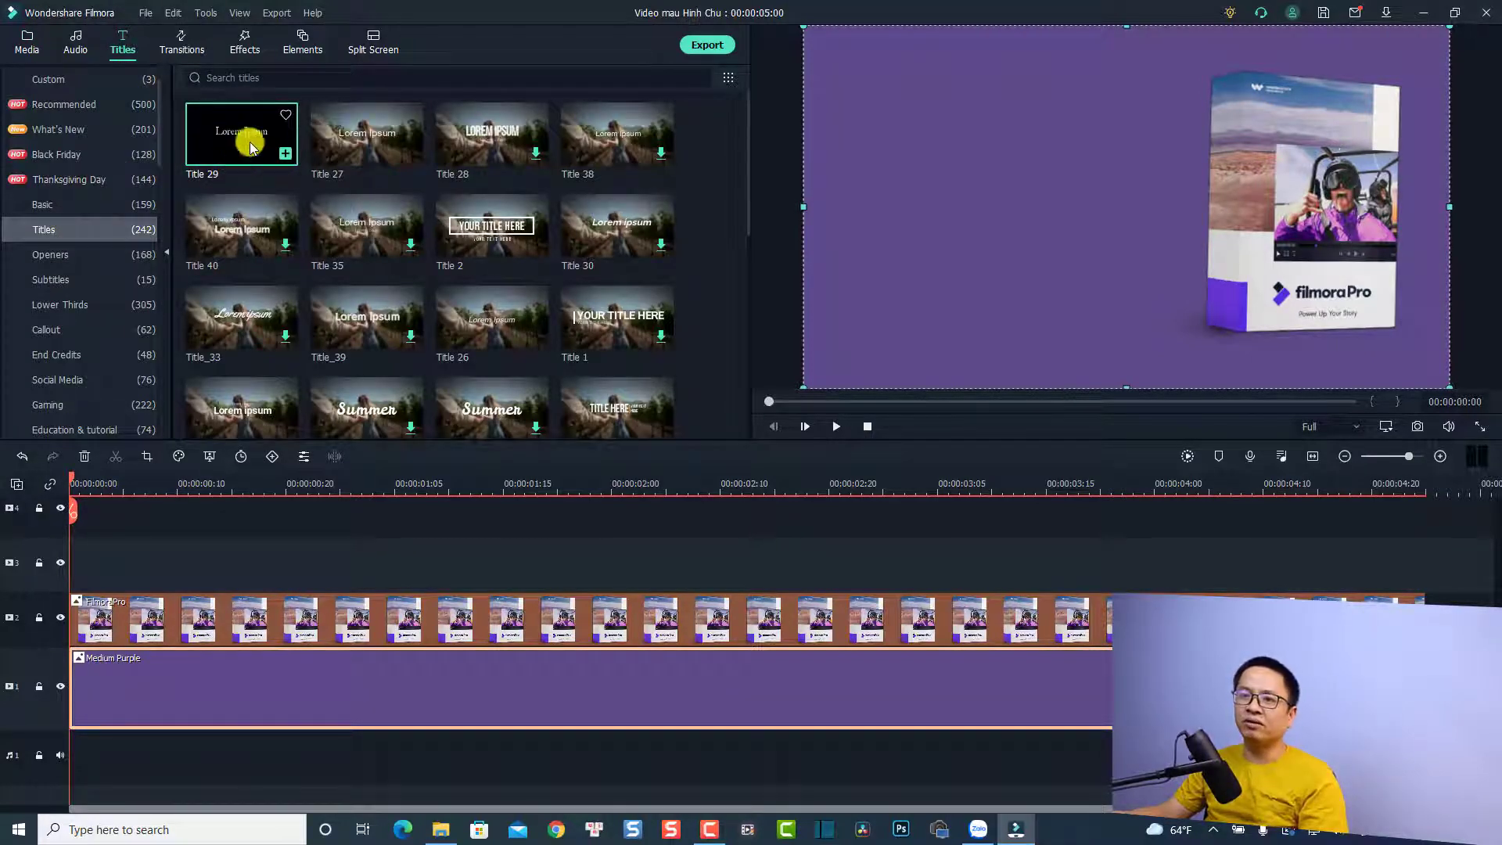
scroll(59, 278, "down", 3)
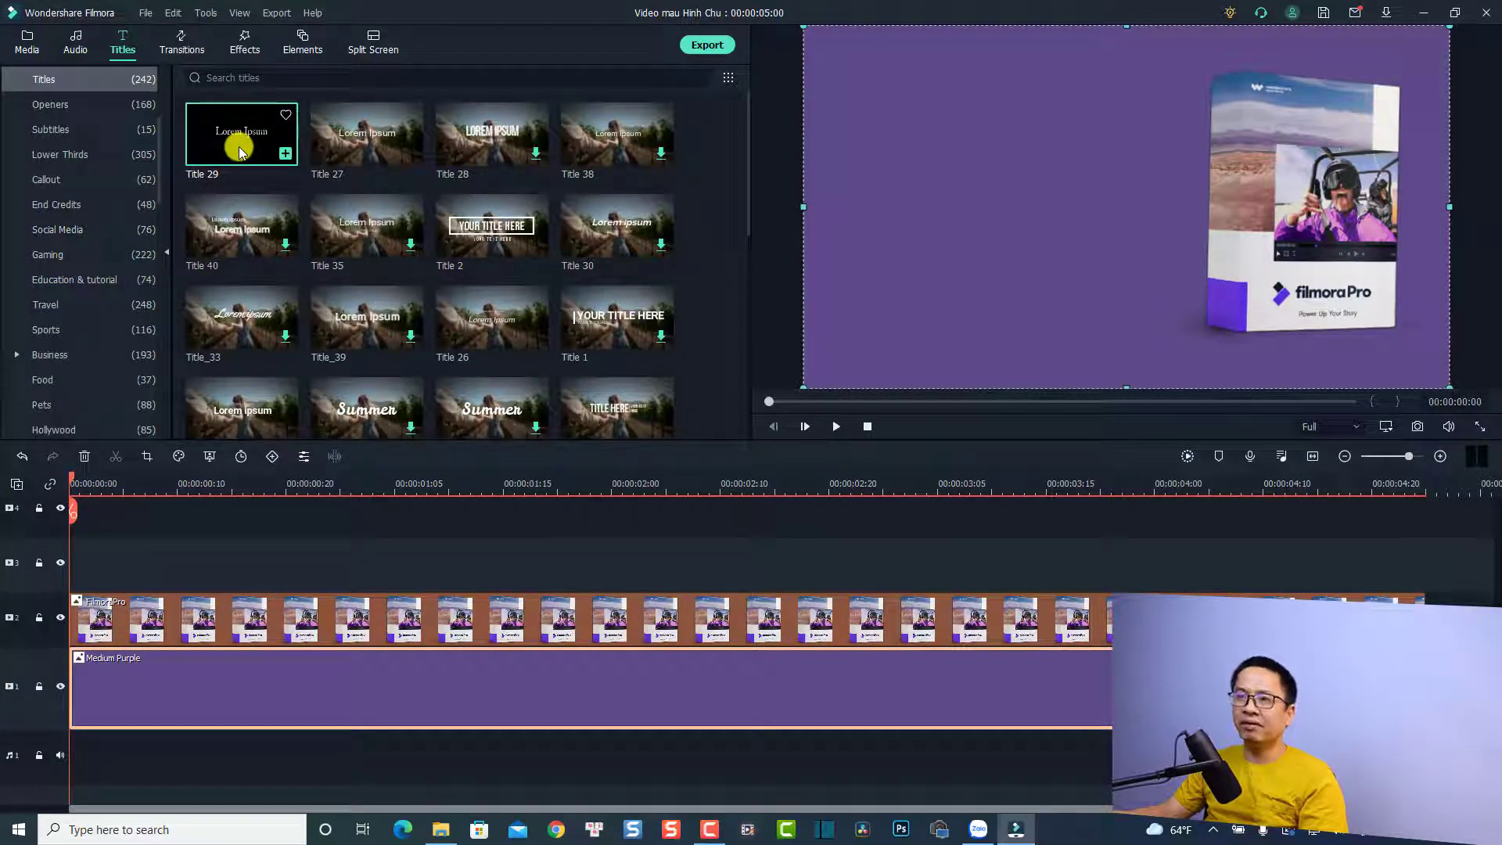
left_click_drag(240, 150, 48, 575)
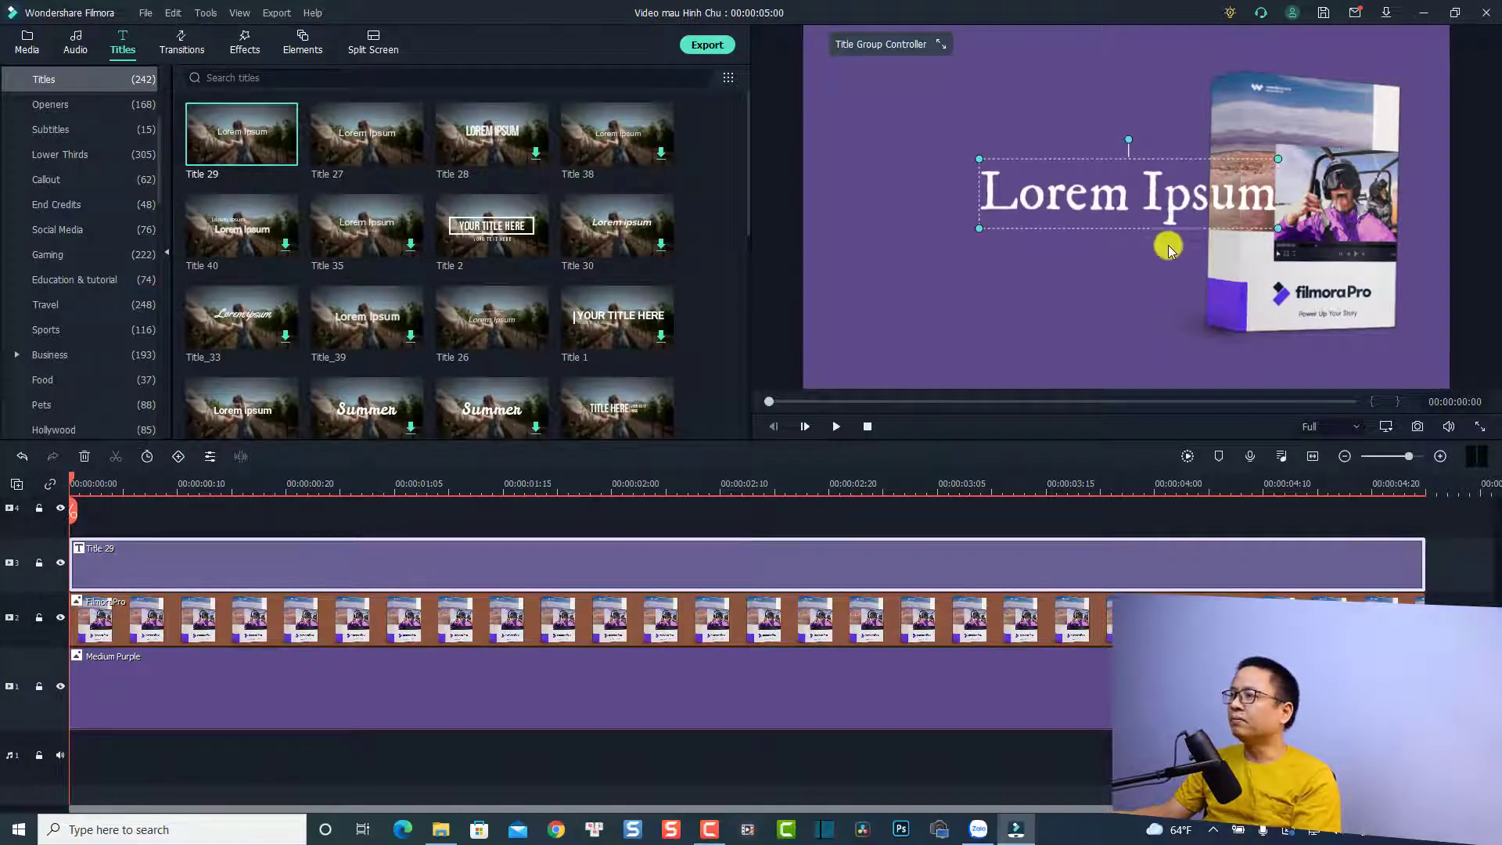
left_click_drag(1129, 205, 992, 66)
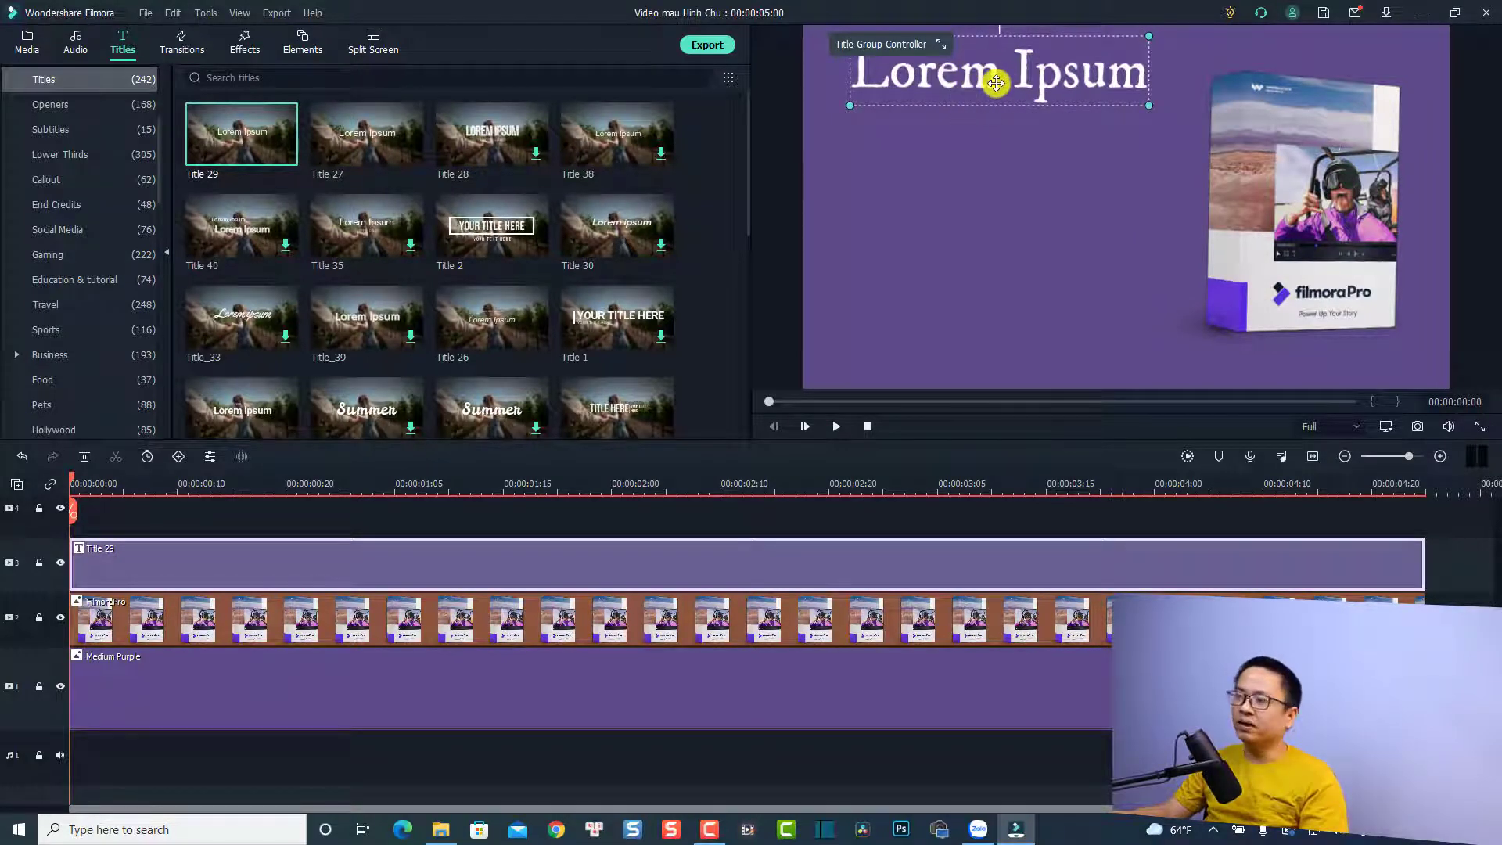
Replace the placeholder text of the Title 29 clip with "FilmoraPro"
double_click(996, 83)
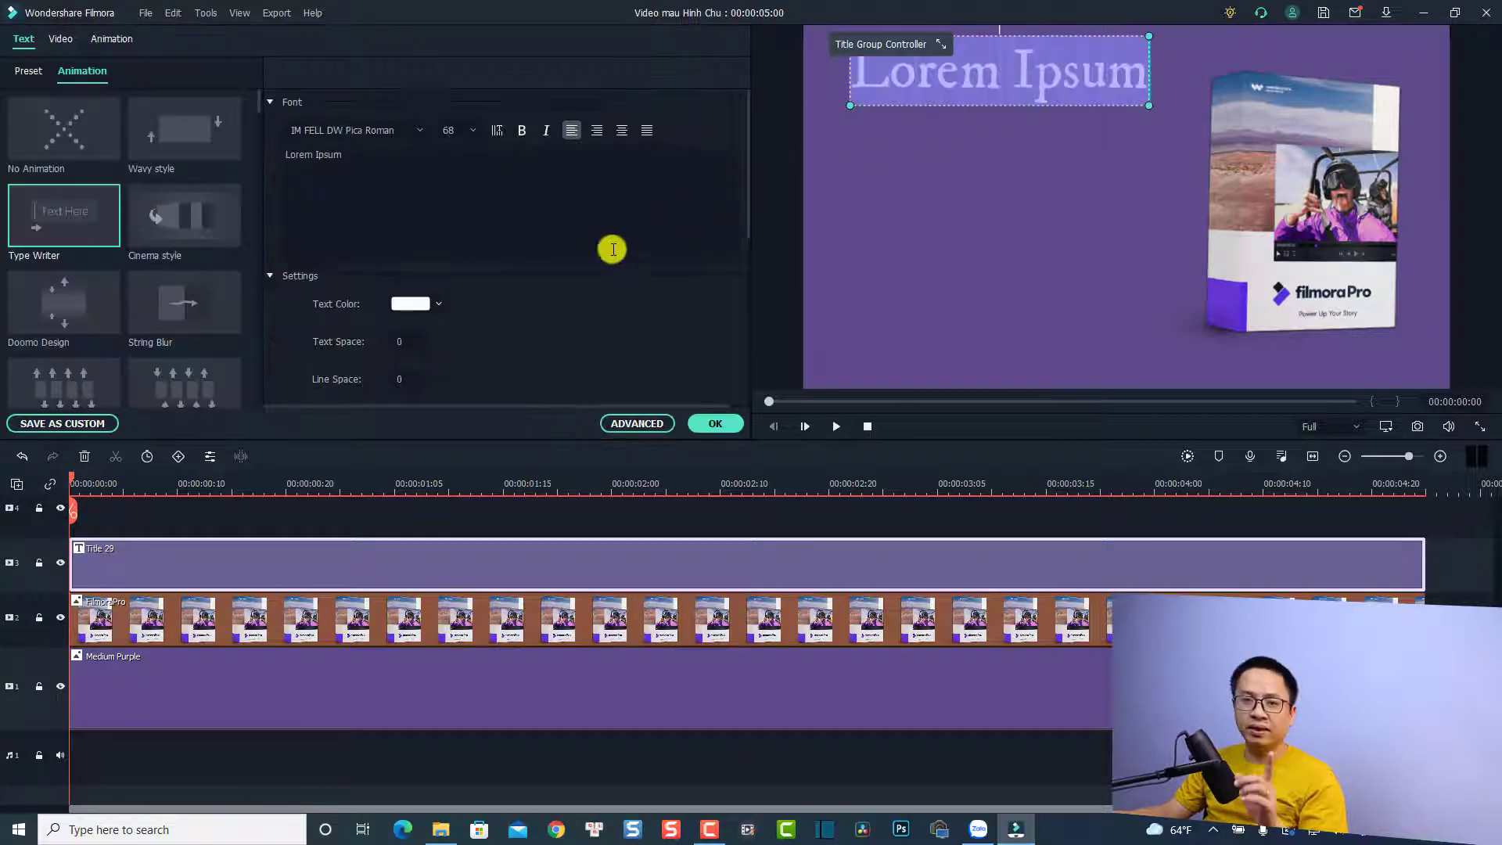
left_click(422, 193)
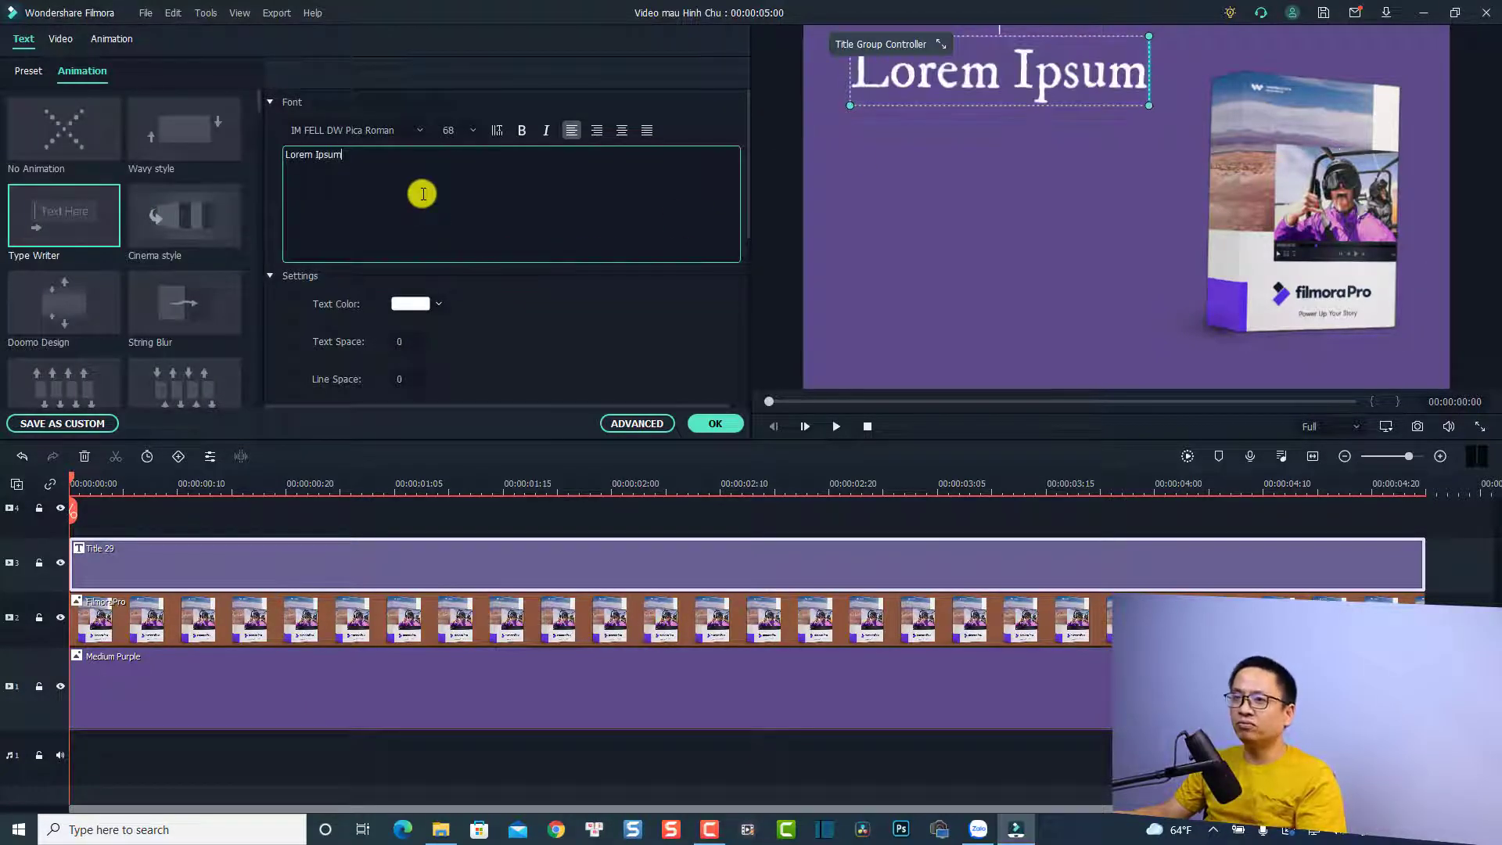
key("ctrl+a")
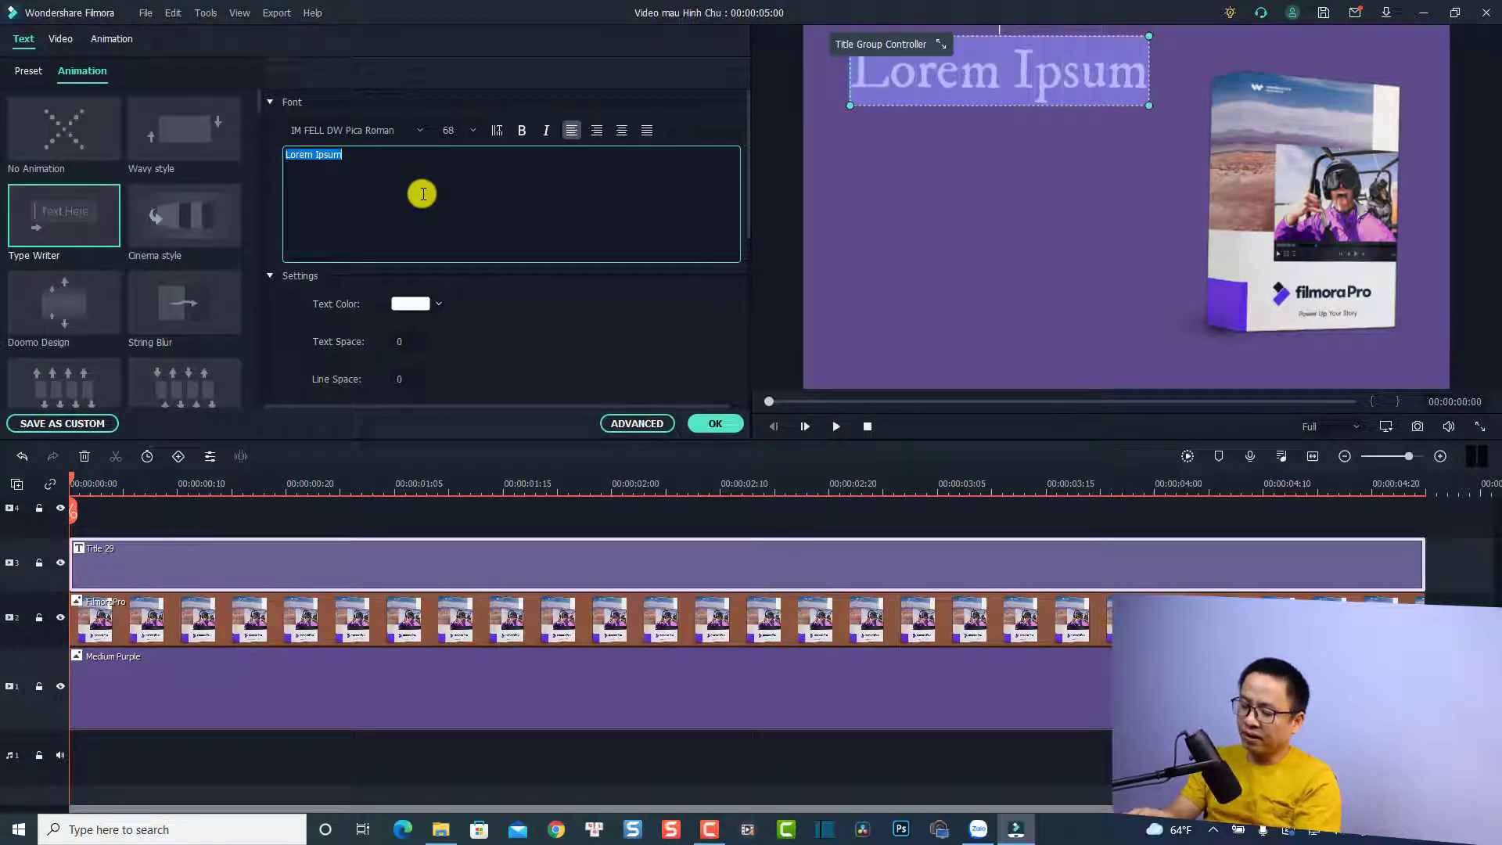
type("FilmoraP")
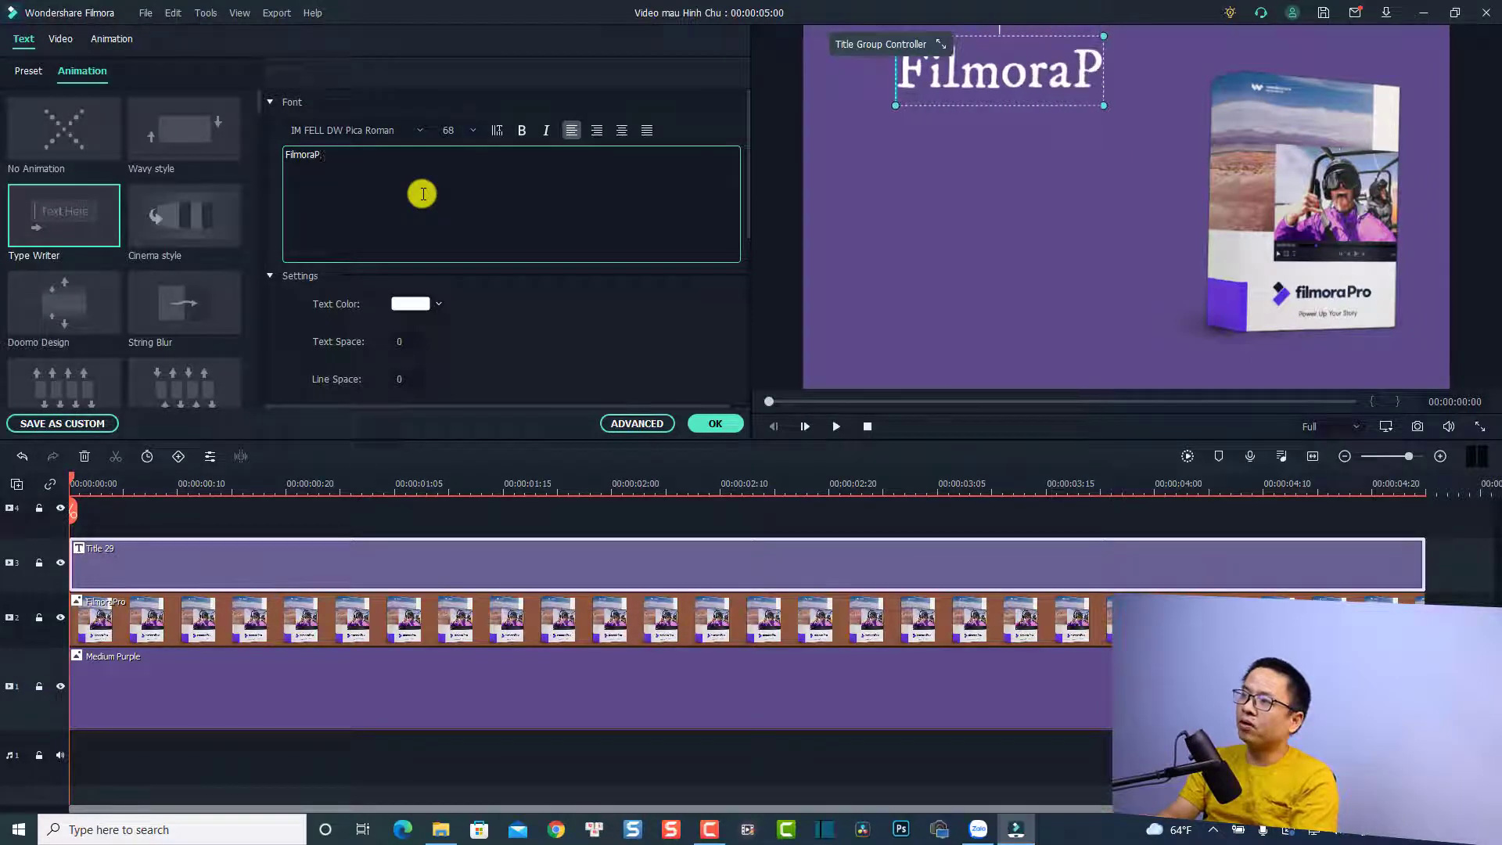
type("ro")
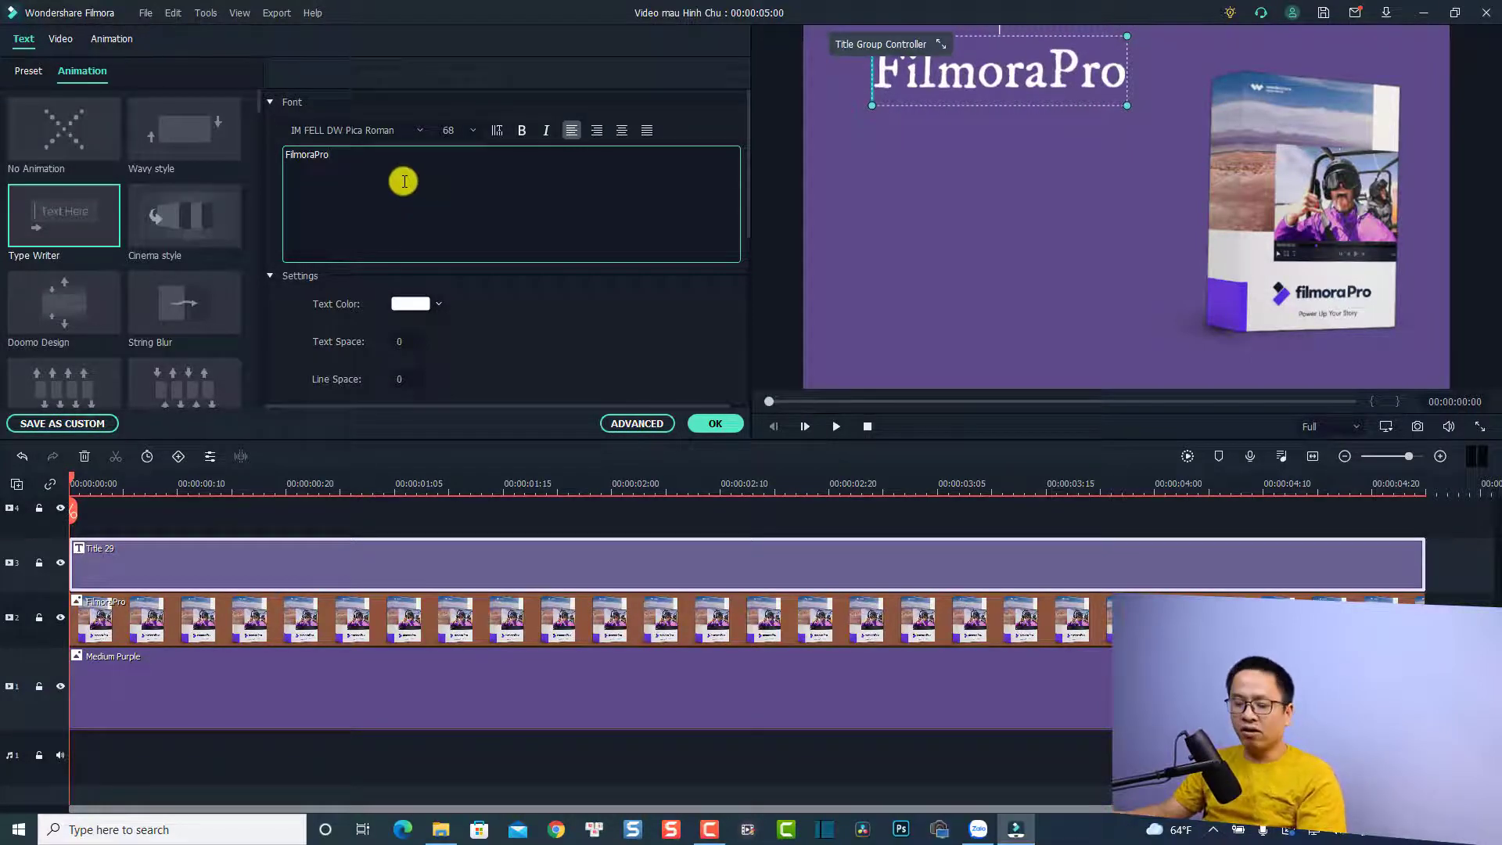
Set the FilmoraPro title text to the Times New Roman font at size 64
left_click_drag(375, 160, 267, 159)
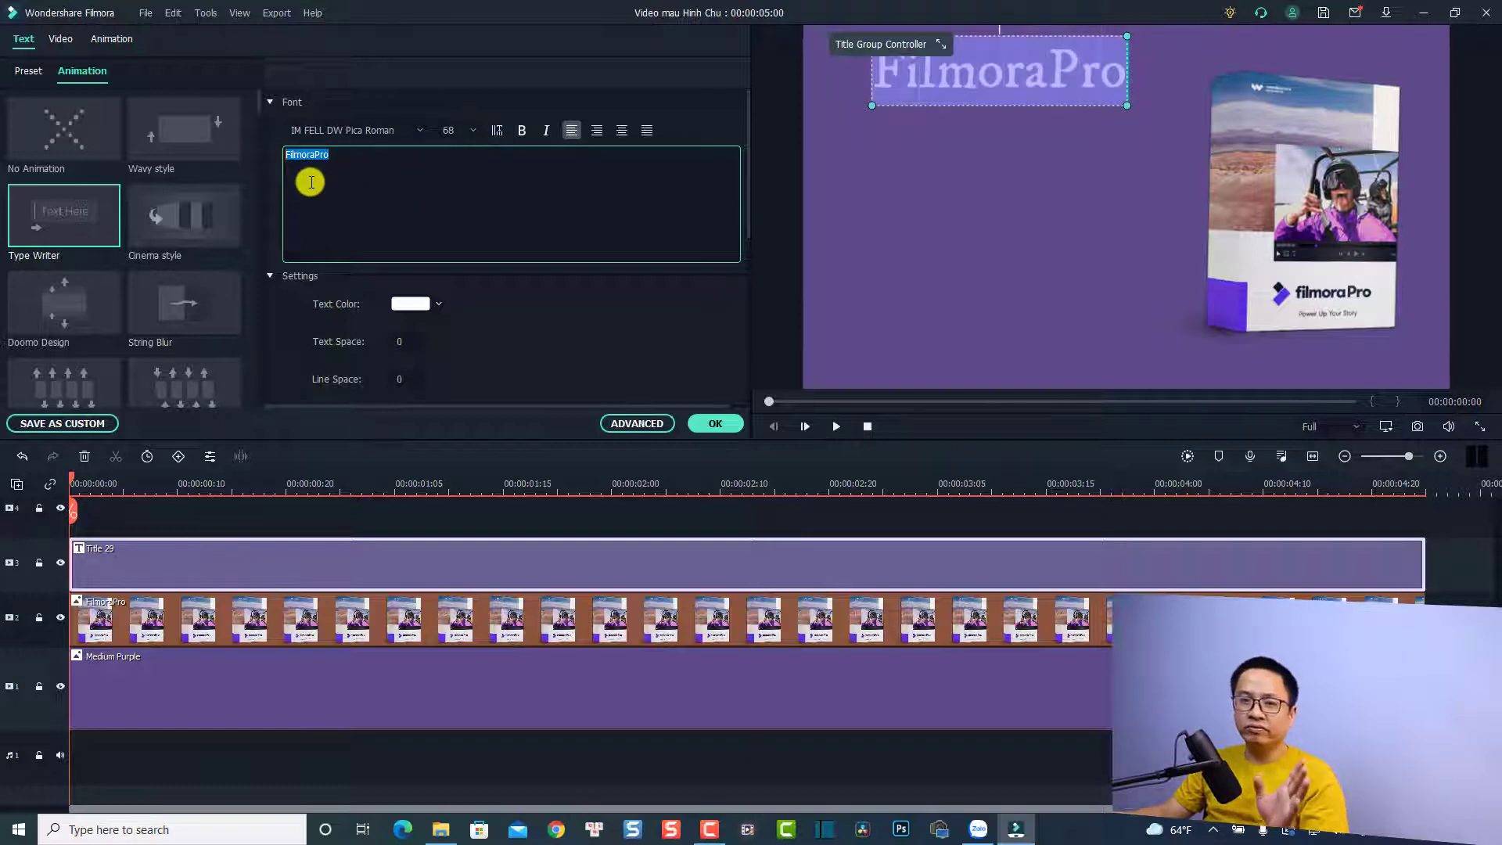
left_click(356, 133)
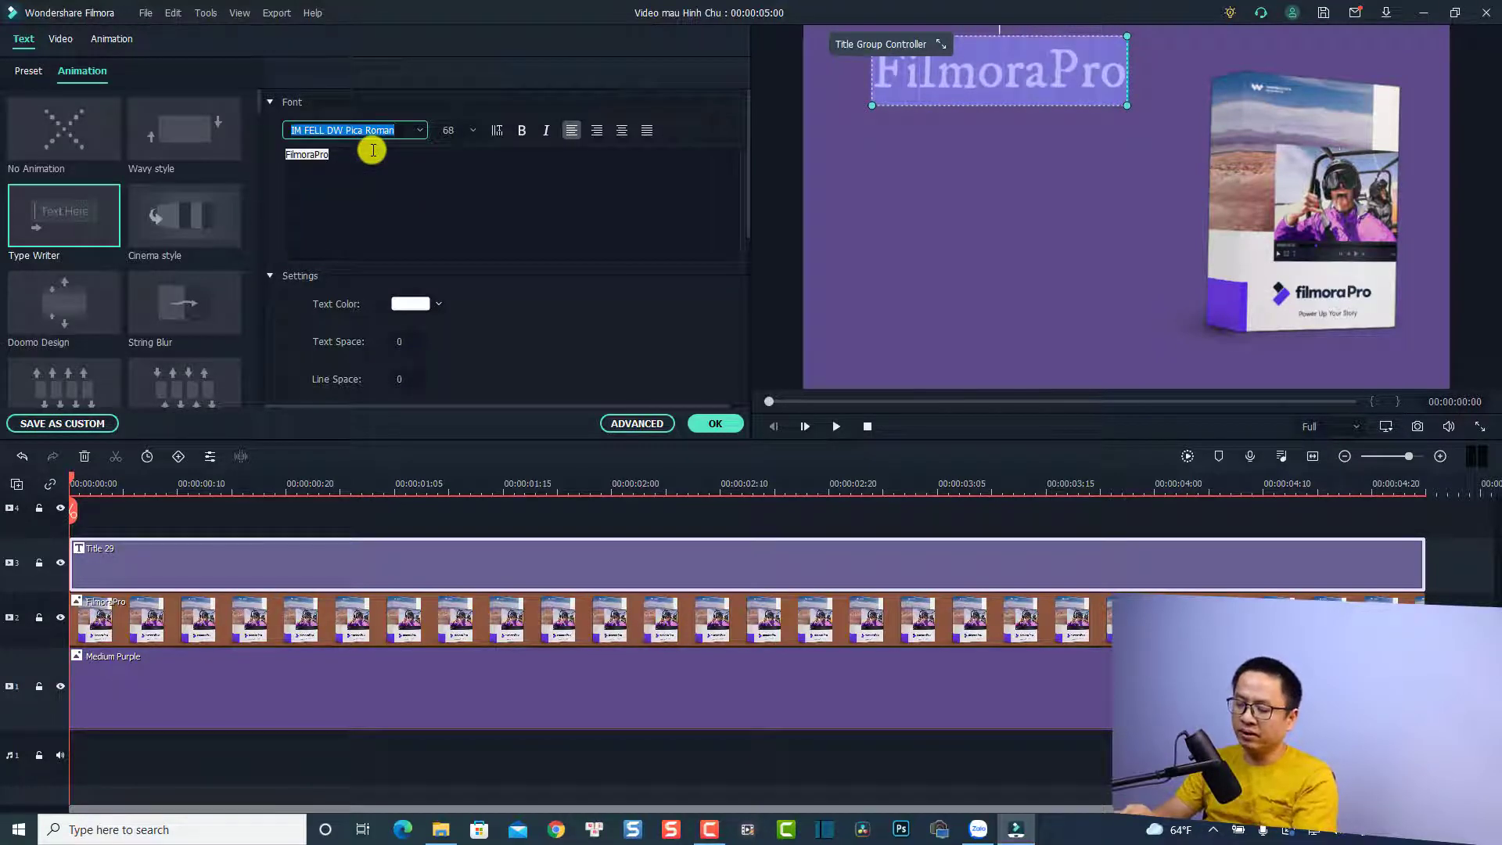
type("times New")
key("Return")
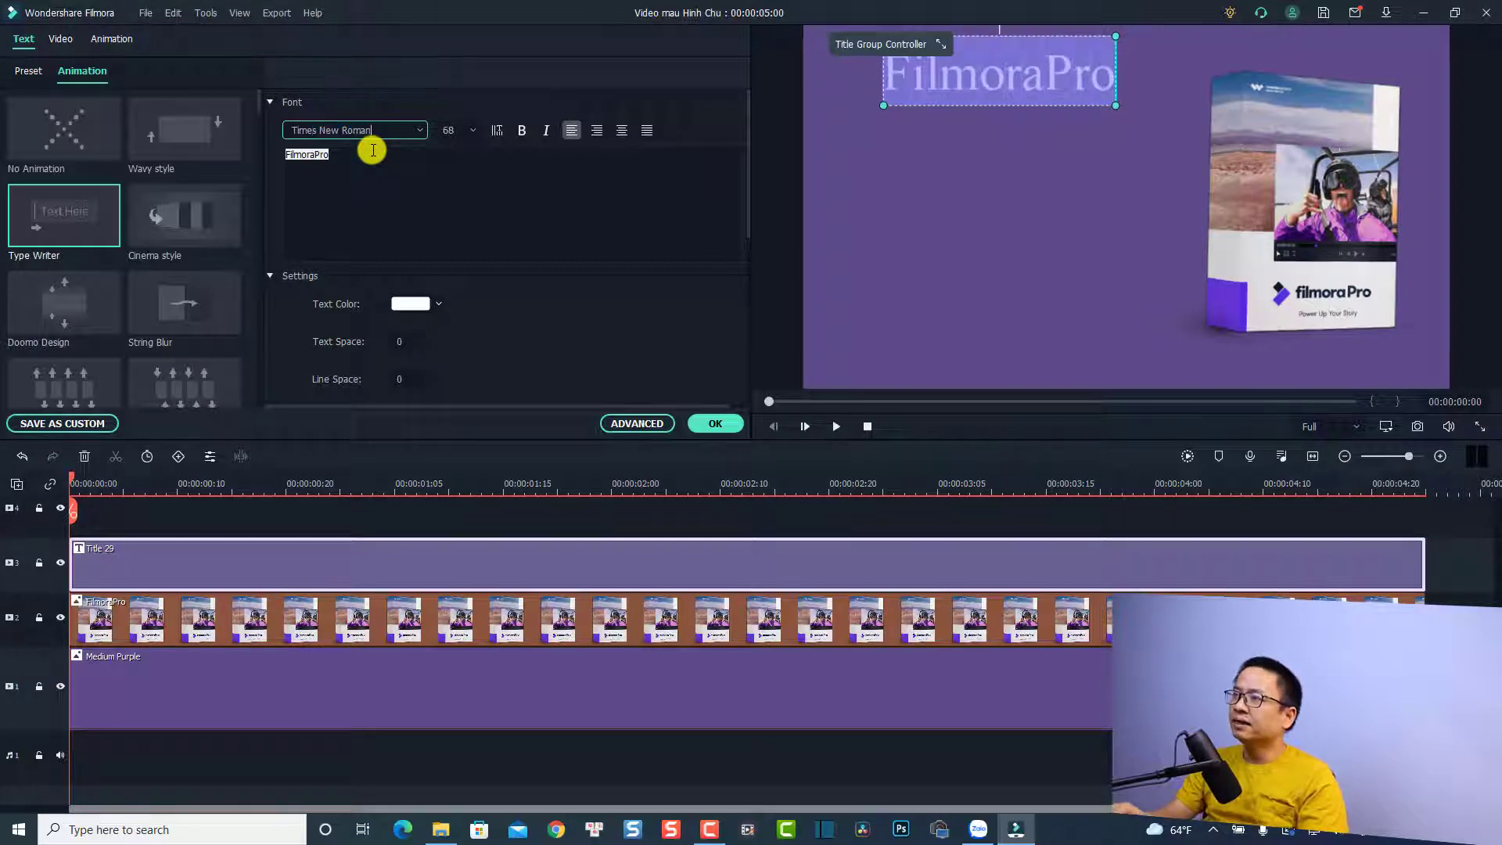
left_click(447, 133)
type("64")
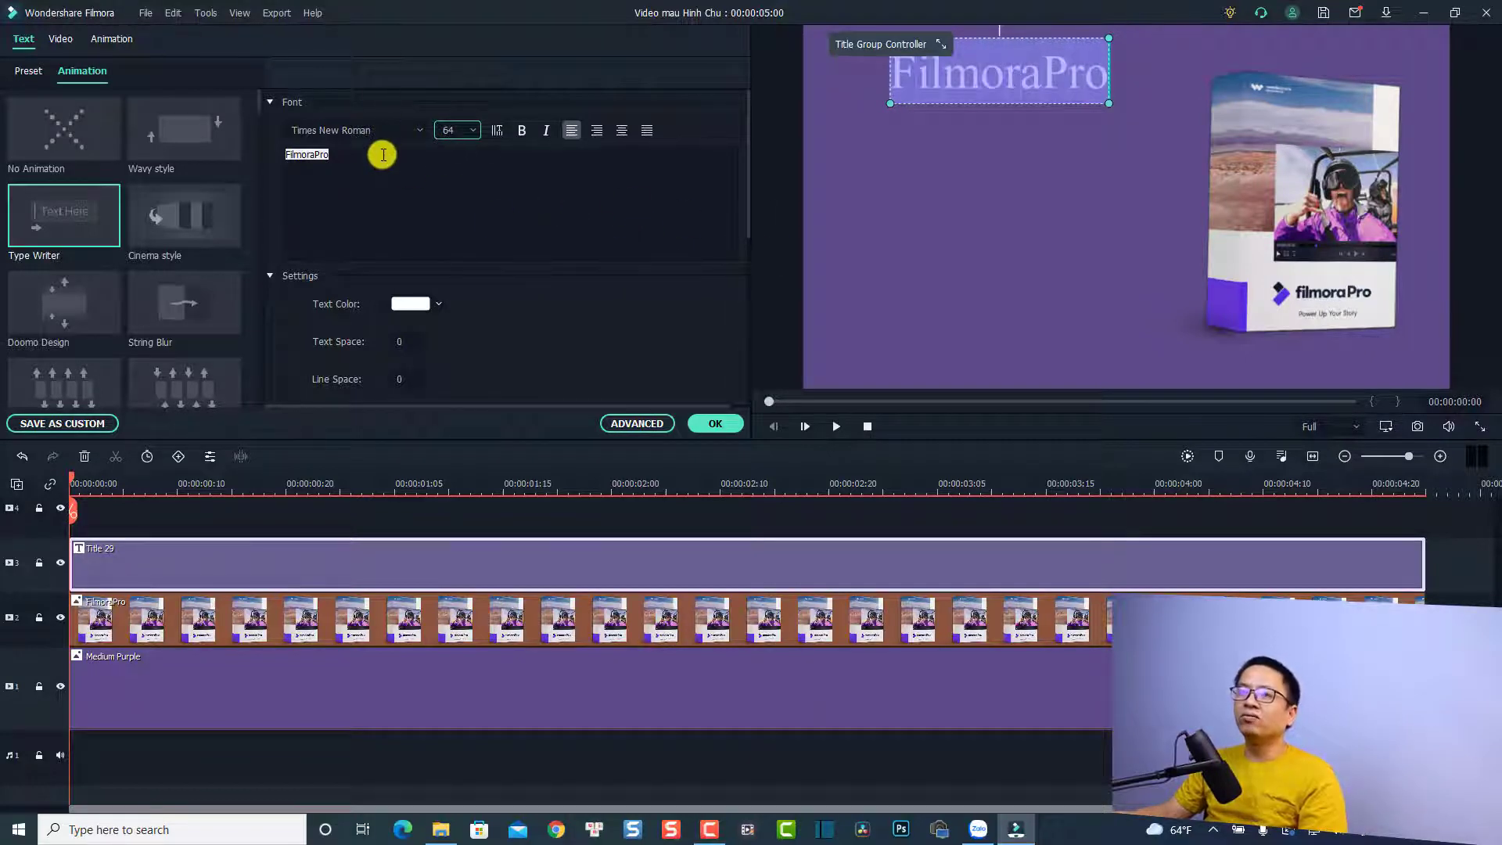
View the text style presets, try a text spacing of 4 on the FilmoraPro title and reset it to 0
left_click(26, 71)
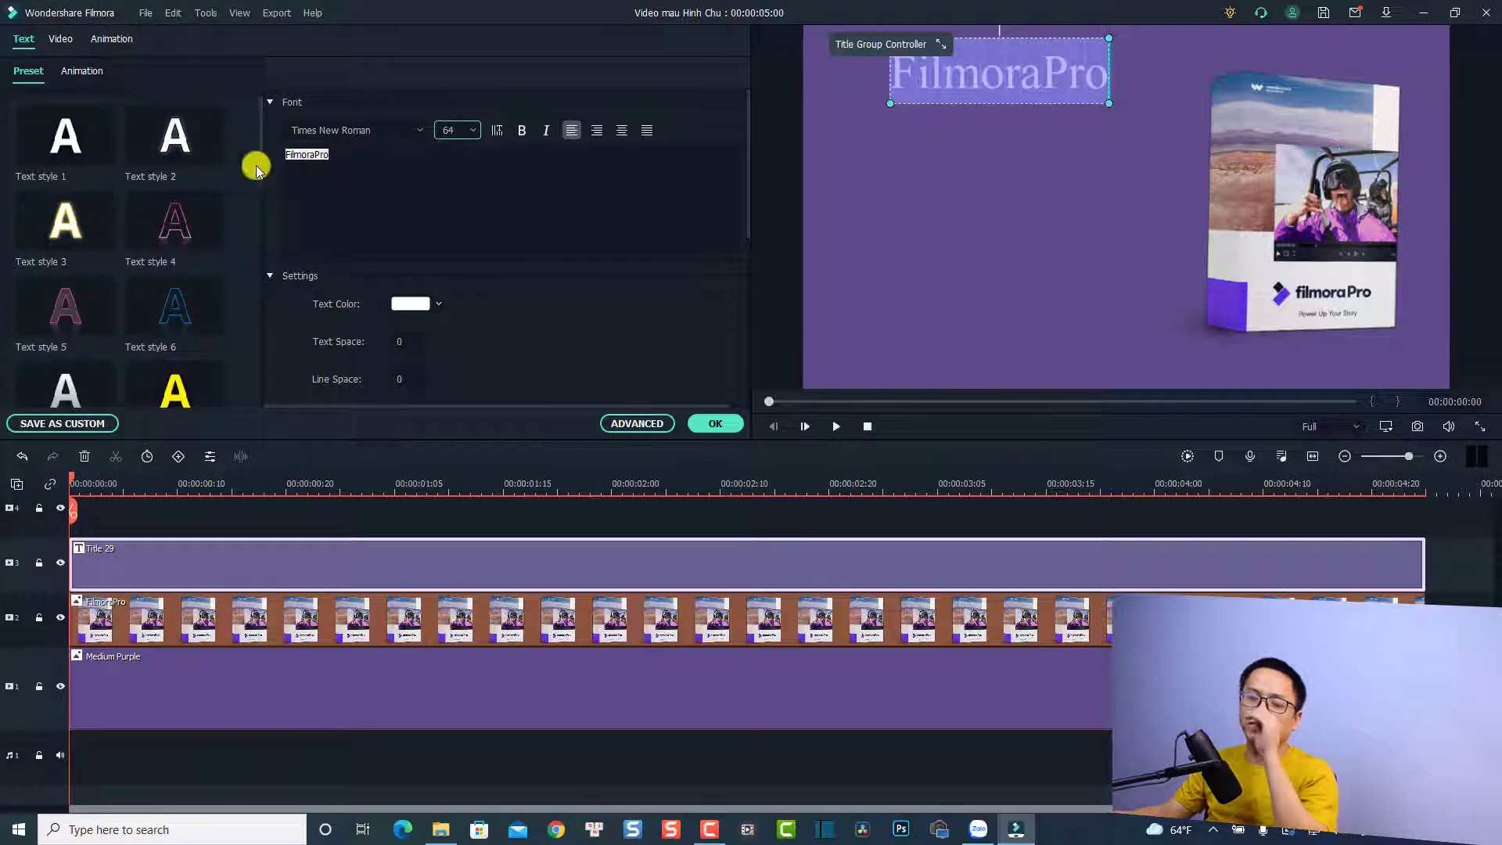
mouse_move(95, 328)
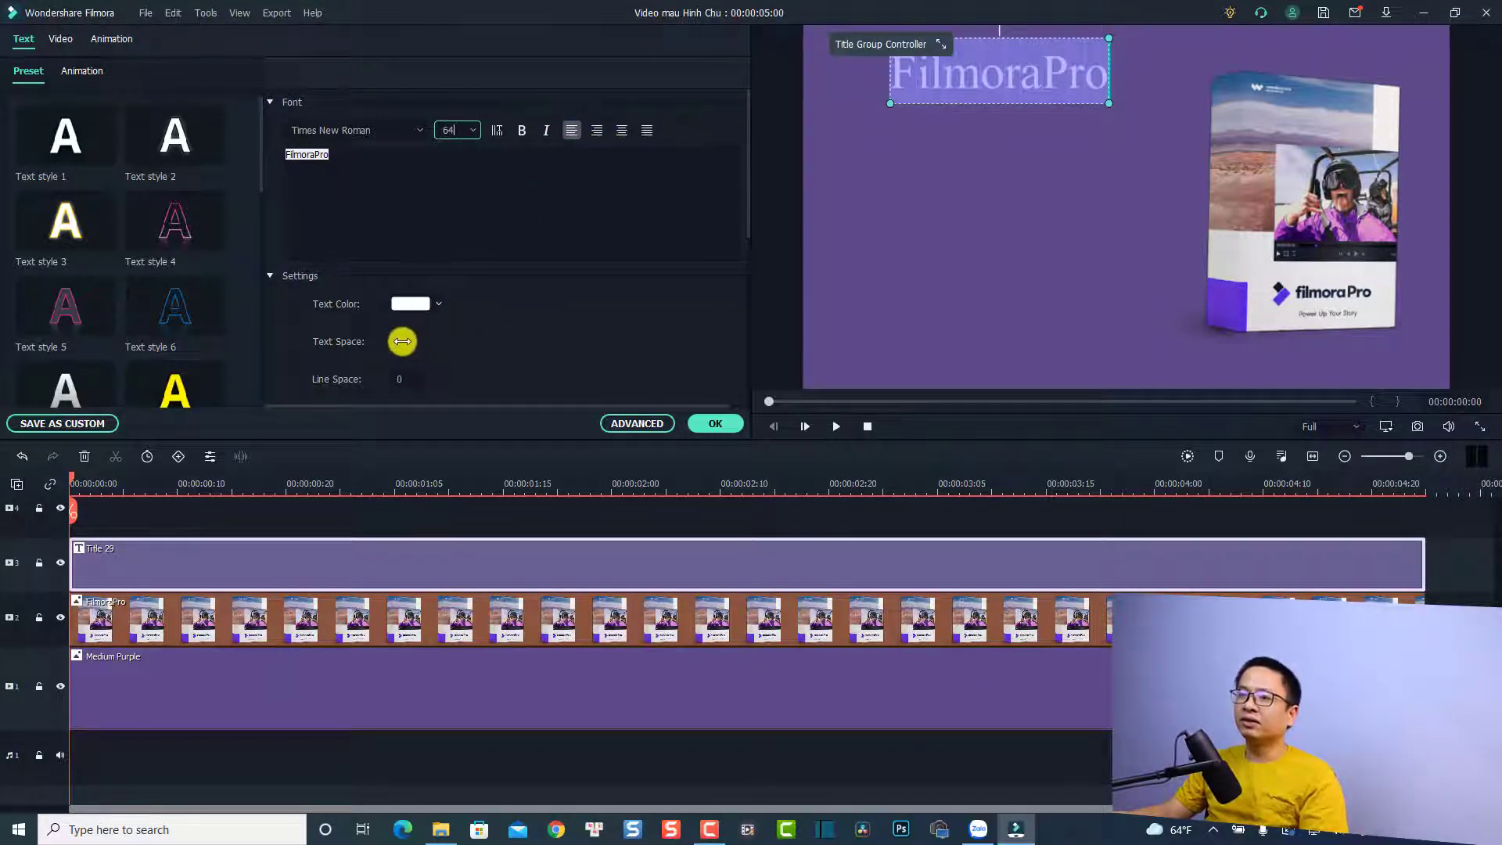
key("Up")
key("Up")
key("Up")
key("Up")
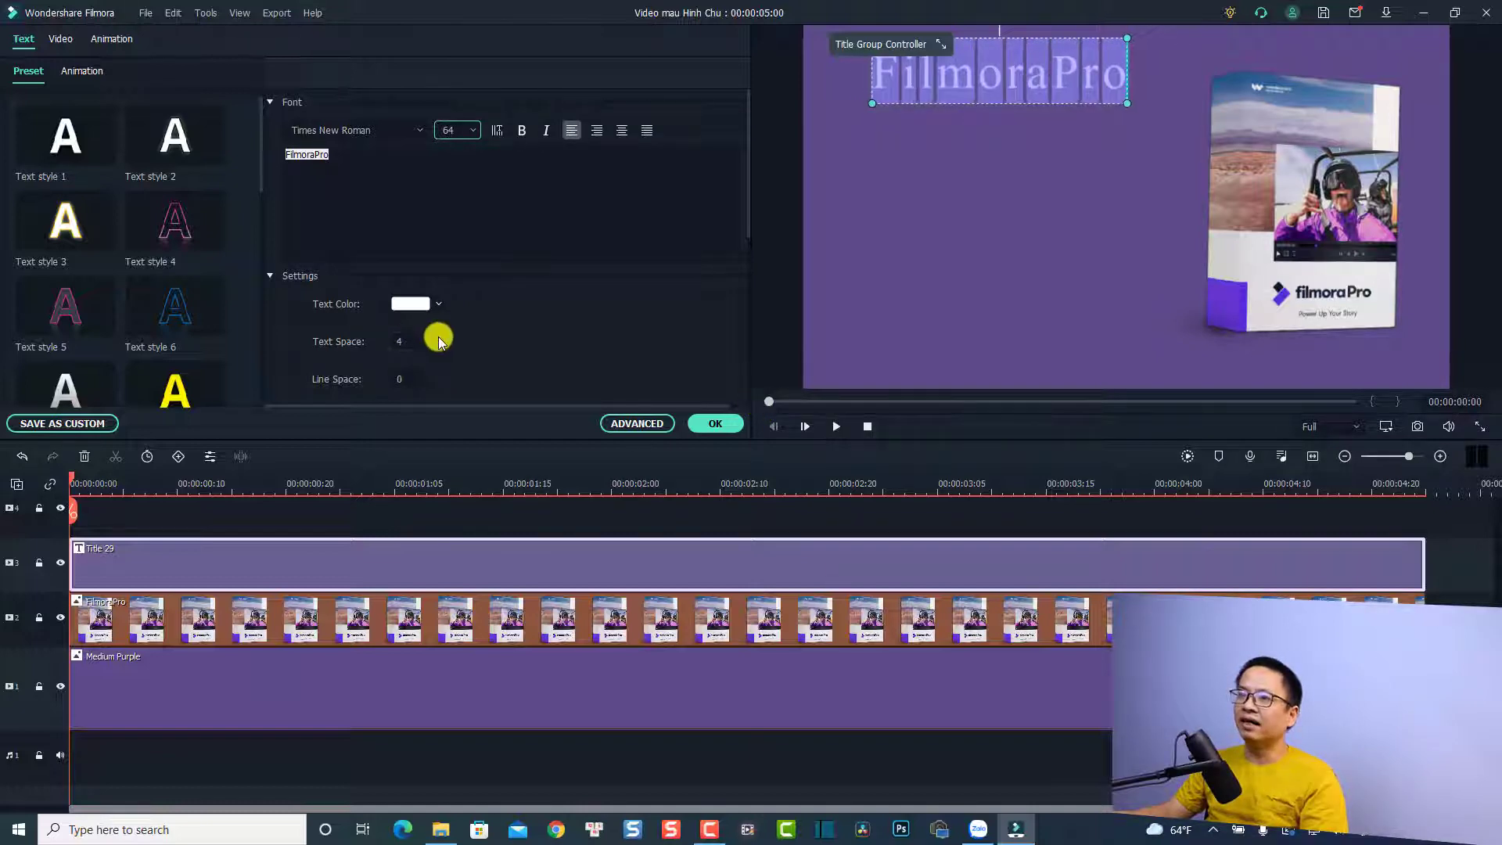
double_click(412, 341)
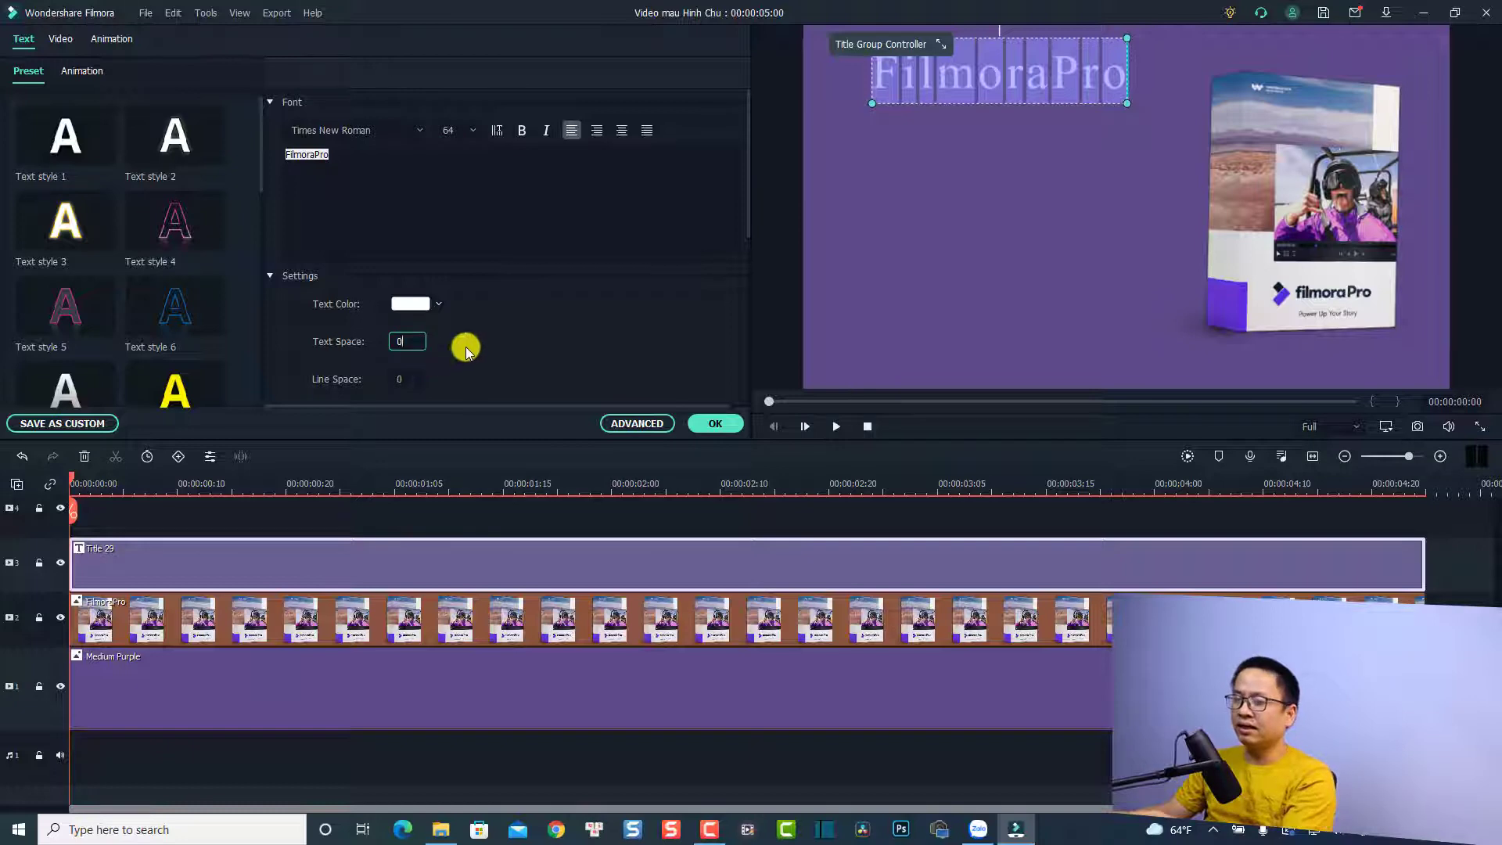
Look through the text color choices and the full color picker for the title, keeping white
left_click(438, 302)
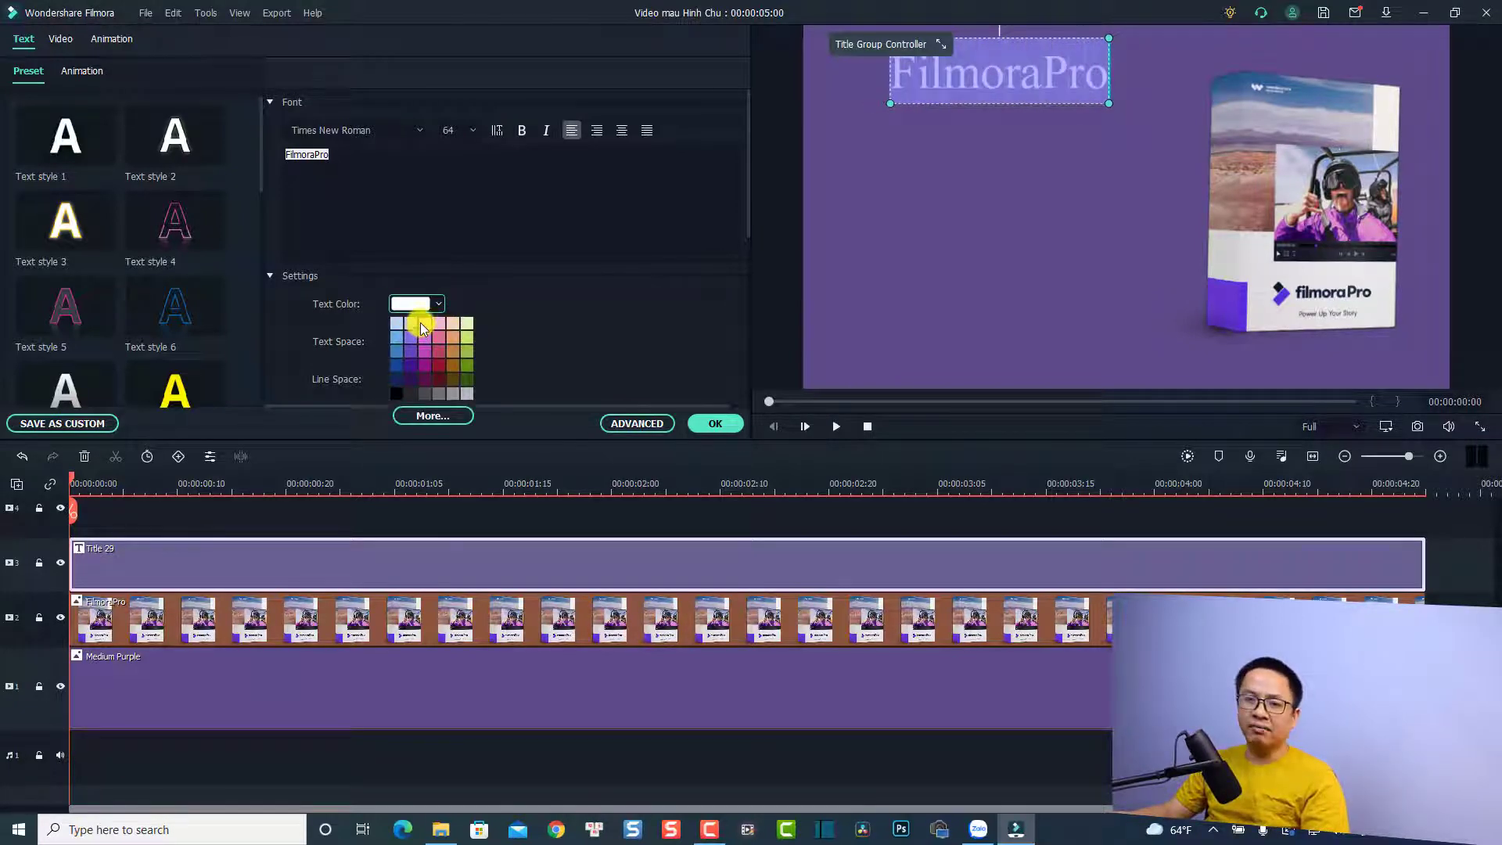
left_click(431, 417)
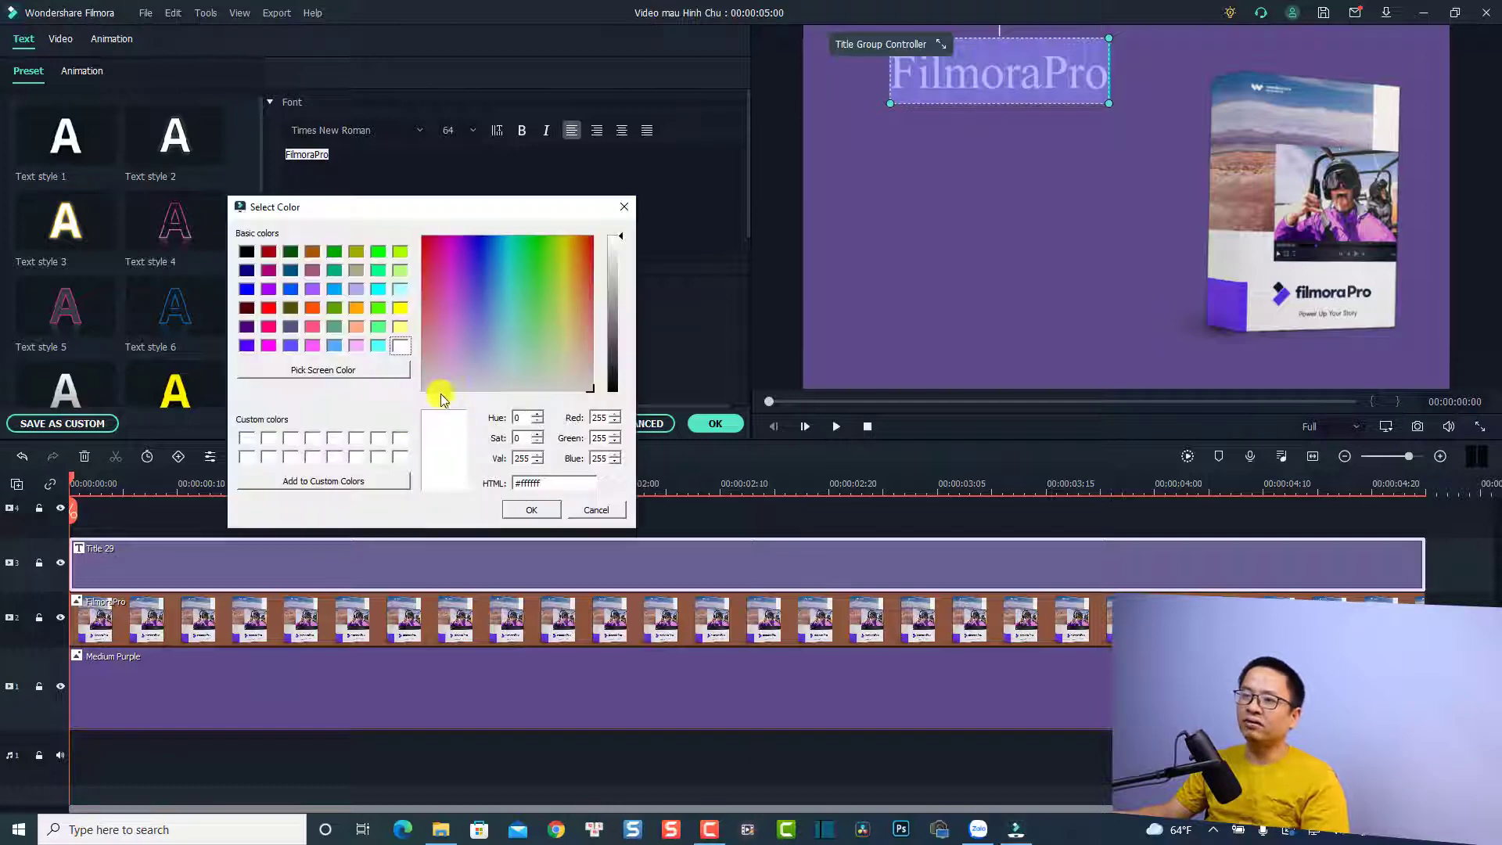
left_click(559, 516)
Play about the first second of the timeline to preview how the FilmoraPro title appears
left_click(1003, 153)
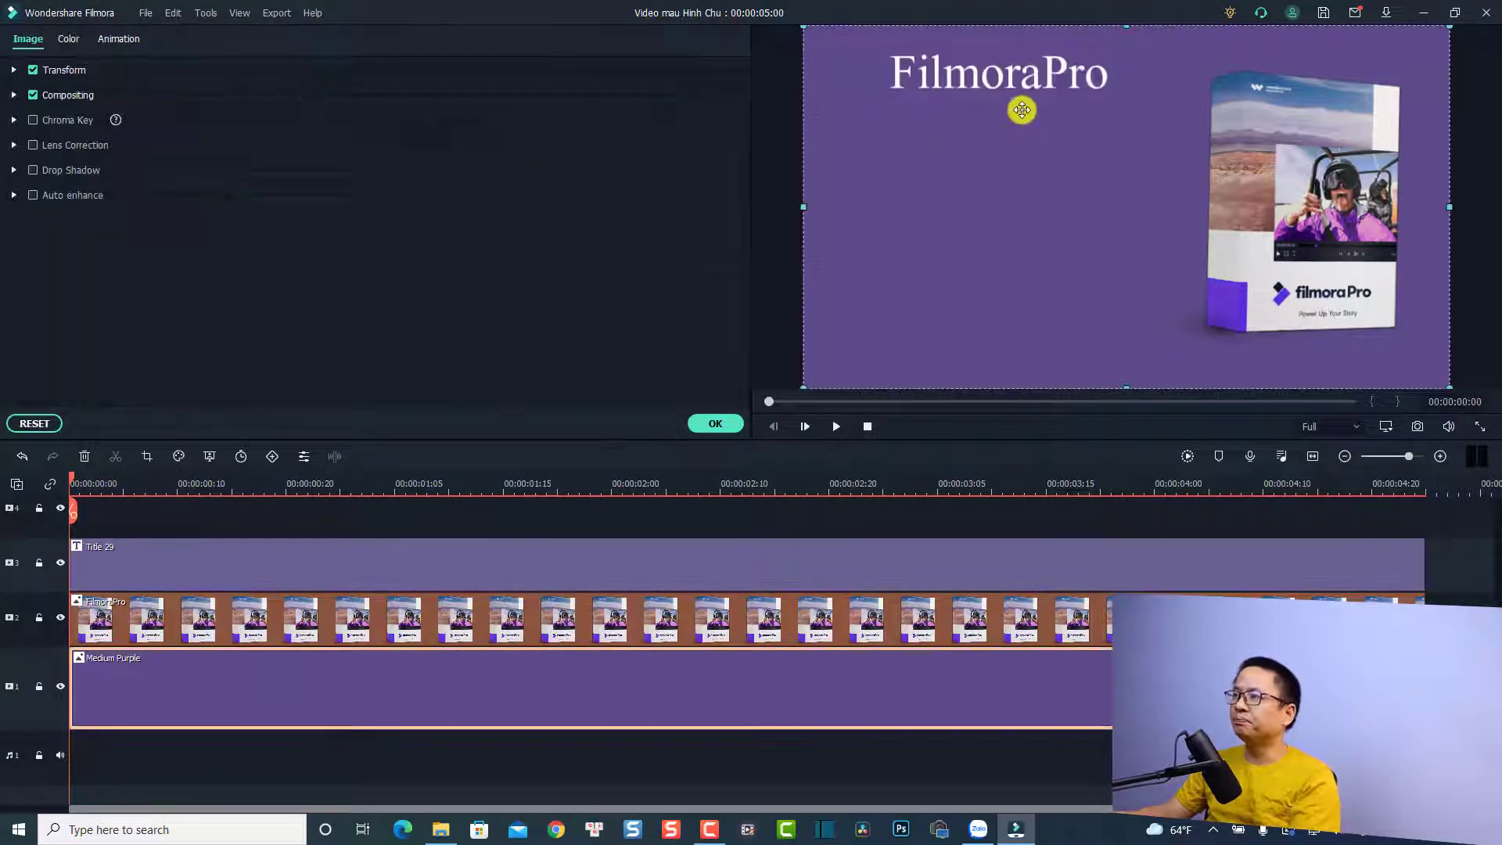
left_click(1016, 85)
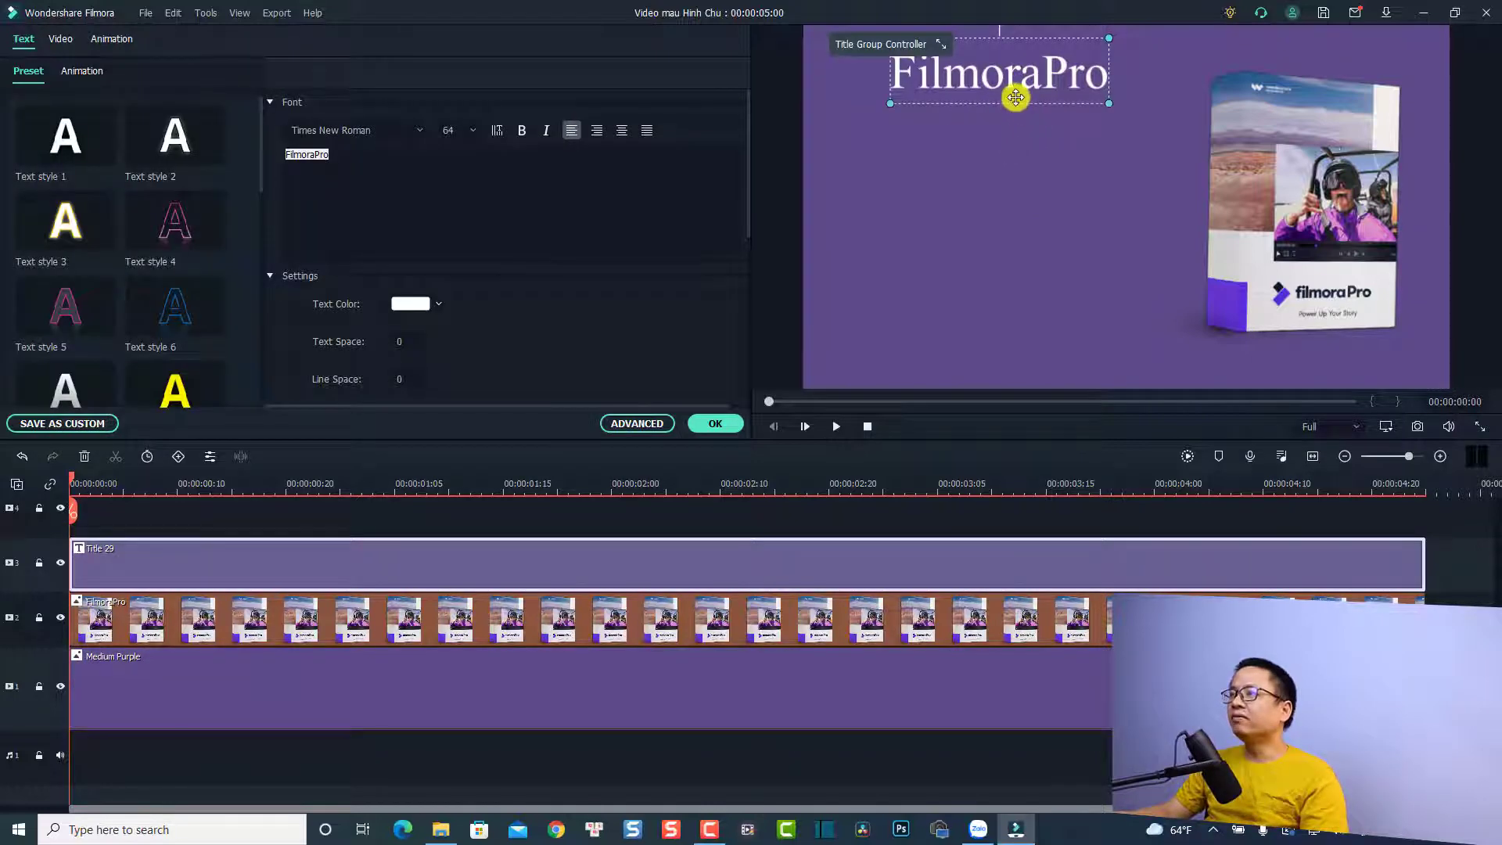
key("space")
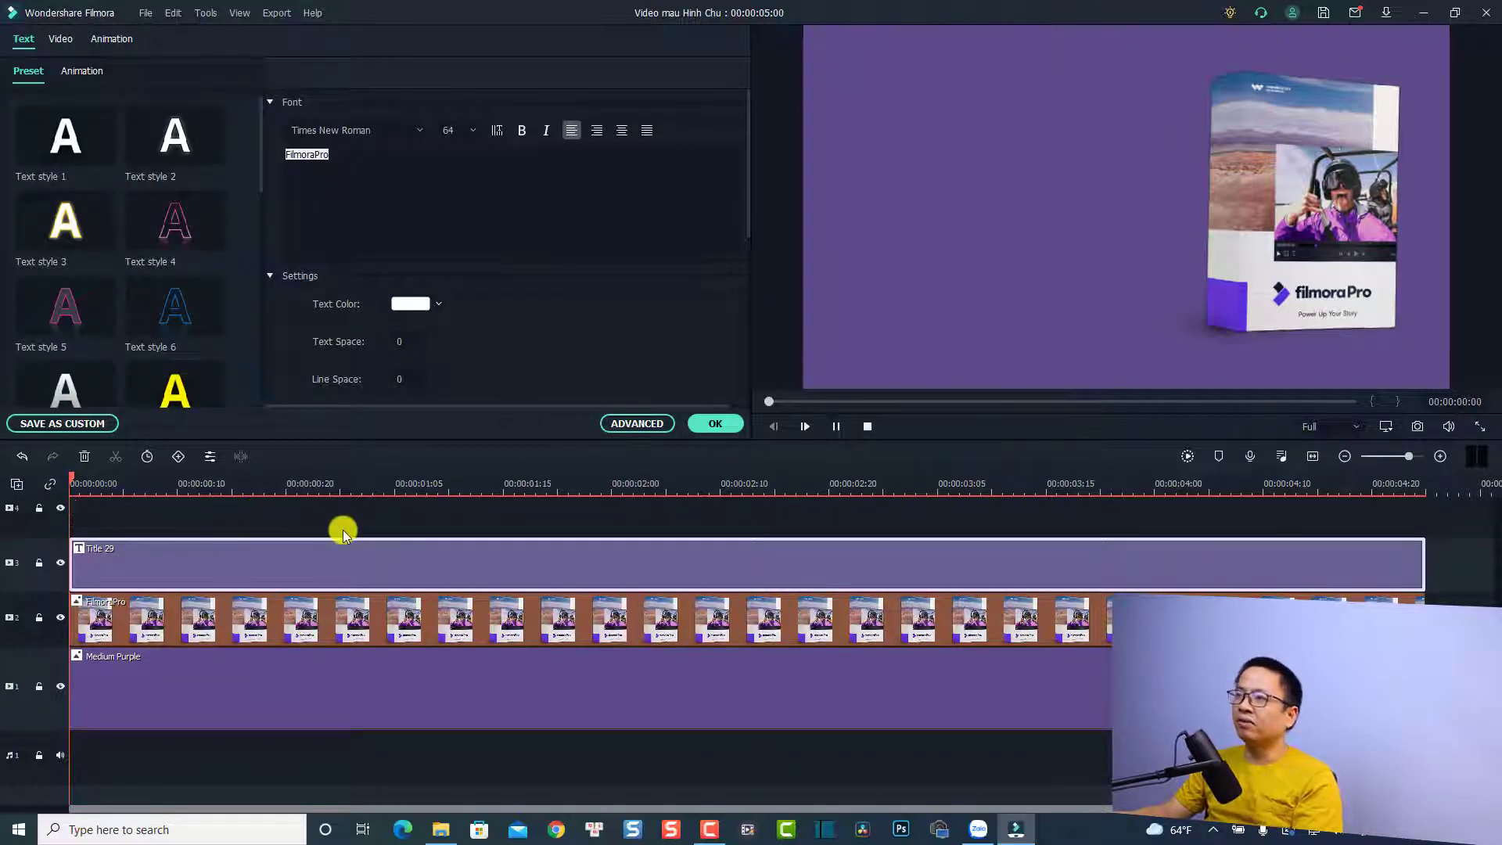
key("space")
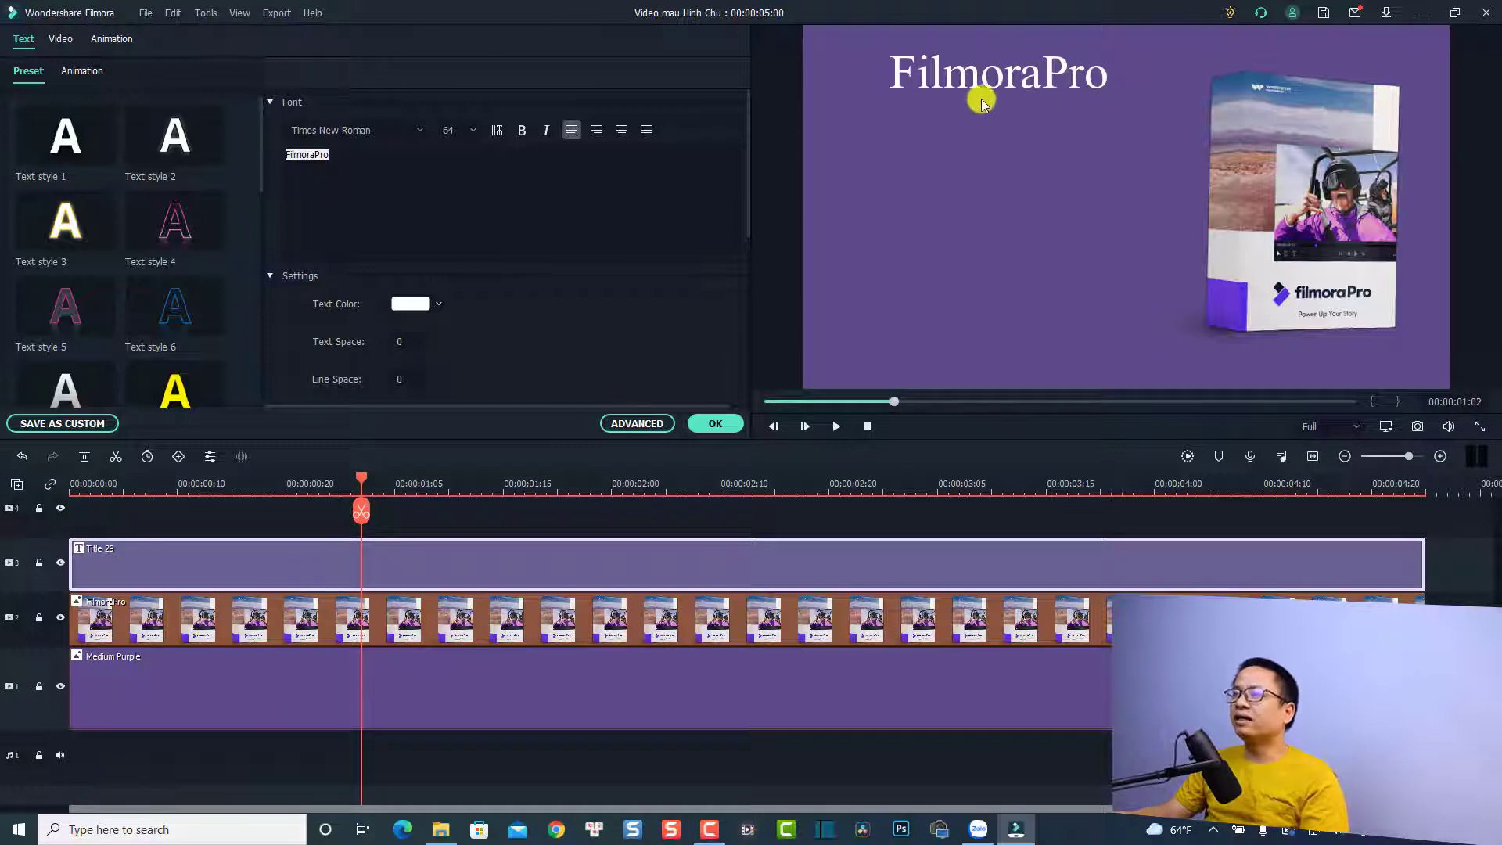
Browse the text animations available for the FilmoraPro title, keep Type Writer and confirm the title settings
left_click(83, 71)
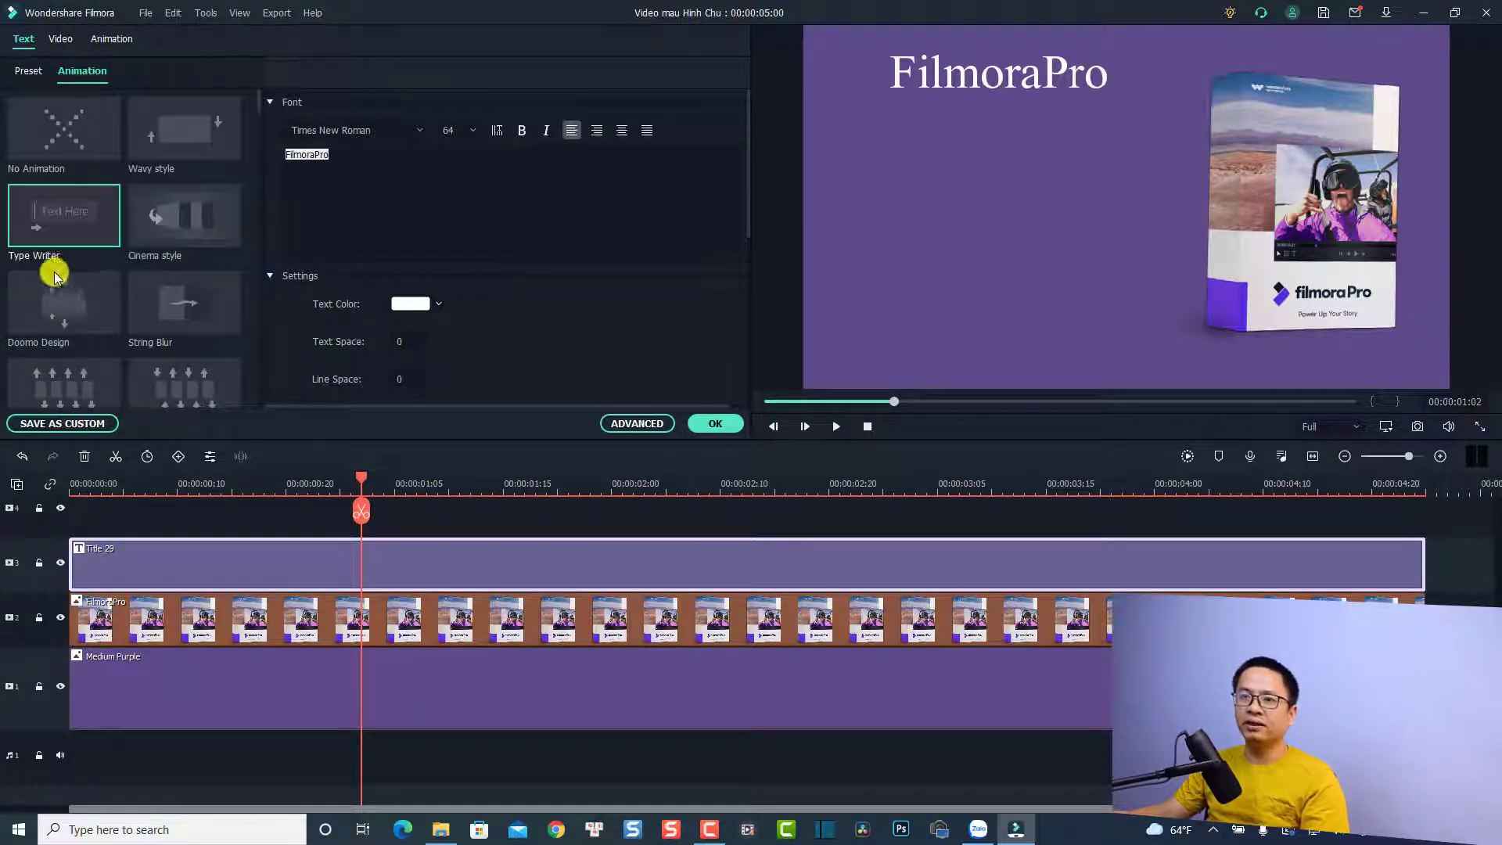
scroll(130, 274, "down", 5)
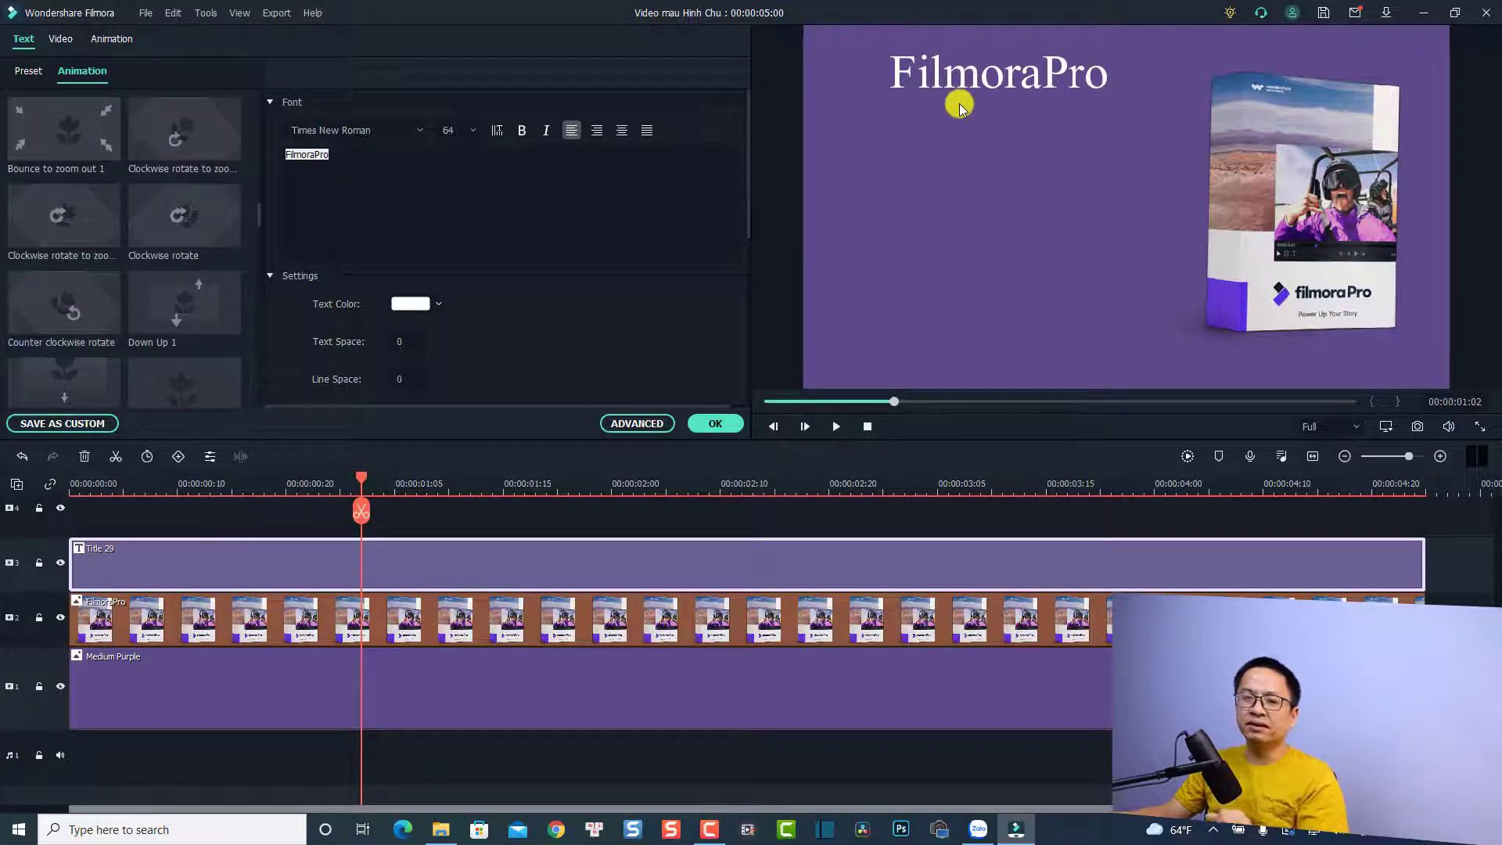
left_click(707, 423)
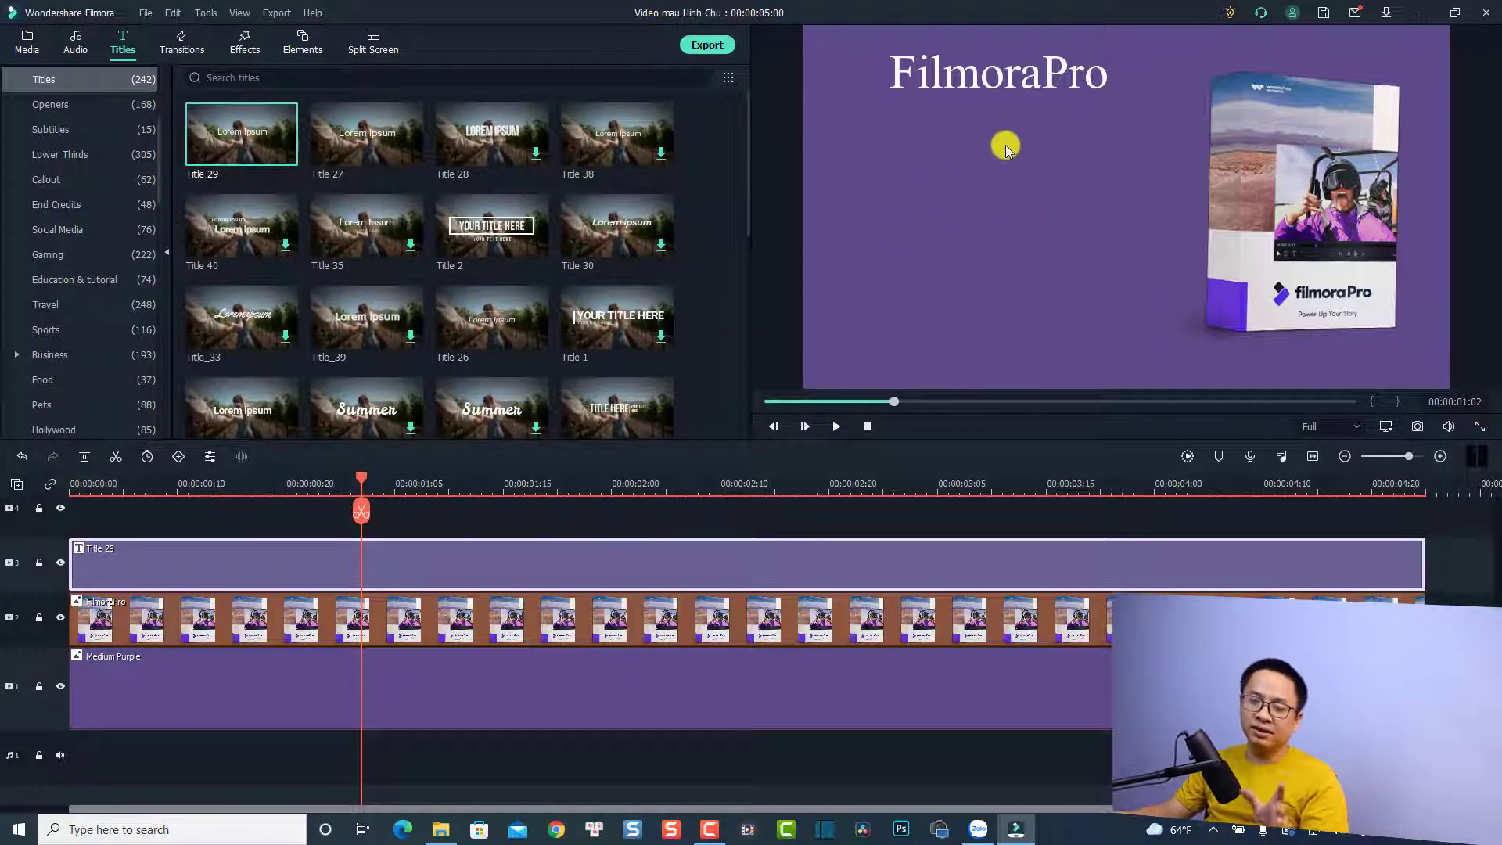
Lock video track 3 and paste a copy of its FilmoraPro title clip at the start of video track 4
scroll(479, 530, "up", 2)
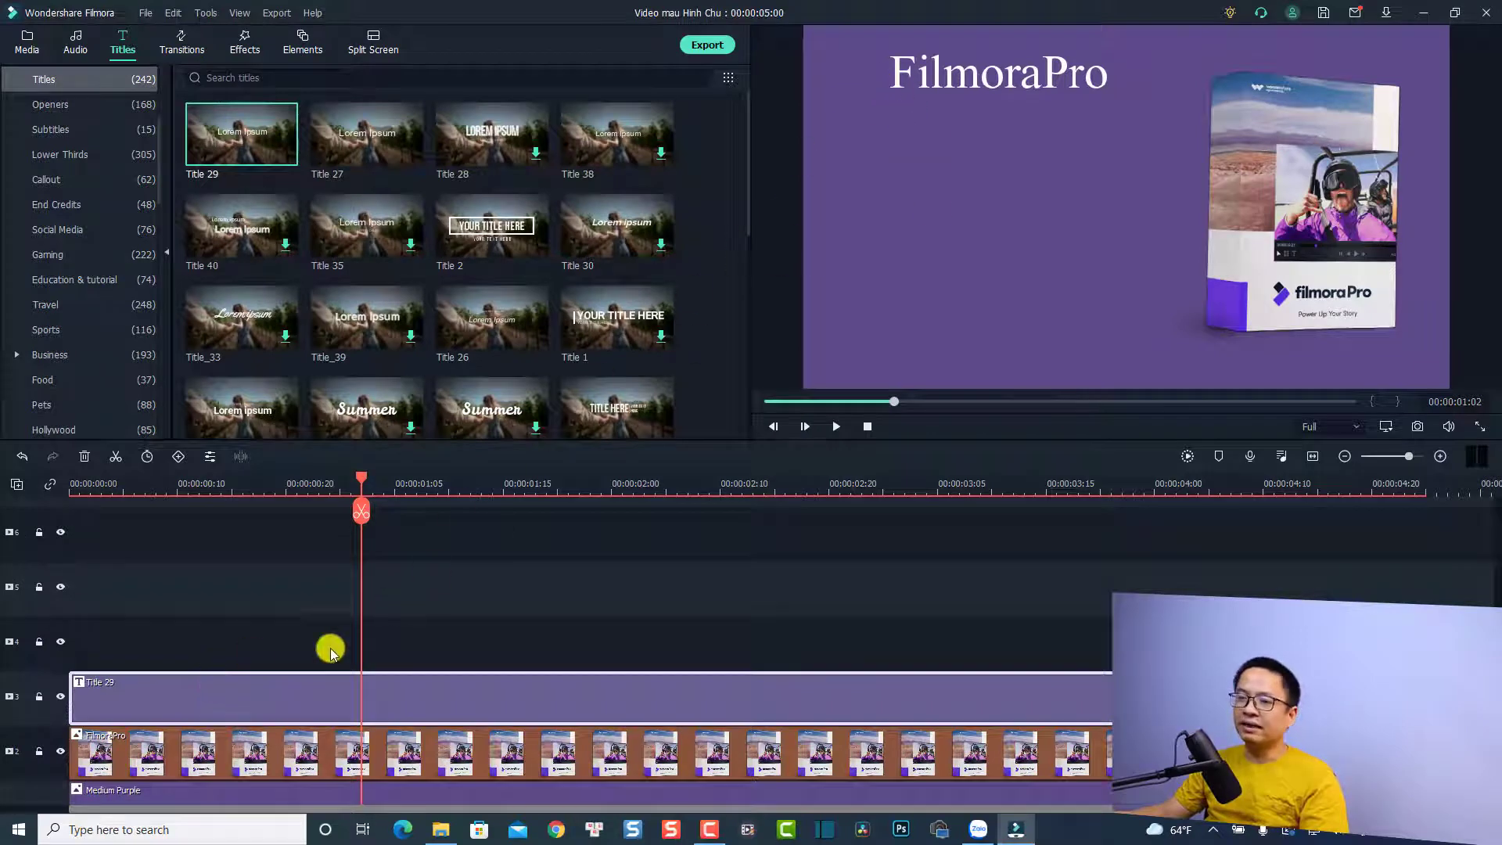
right_click(275, 692)
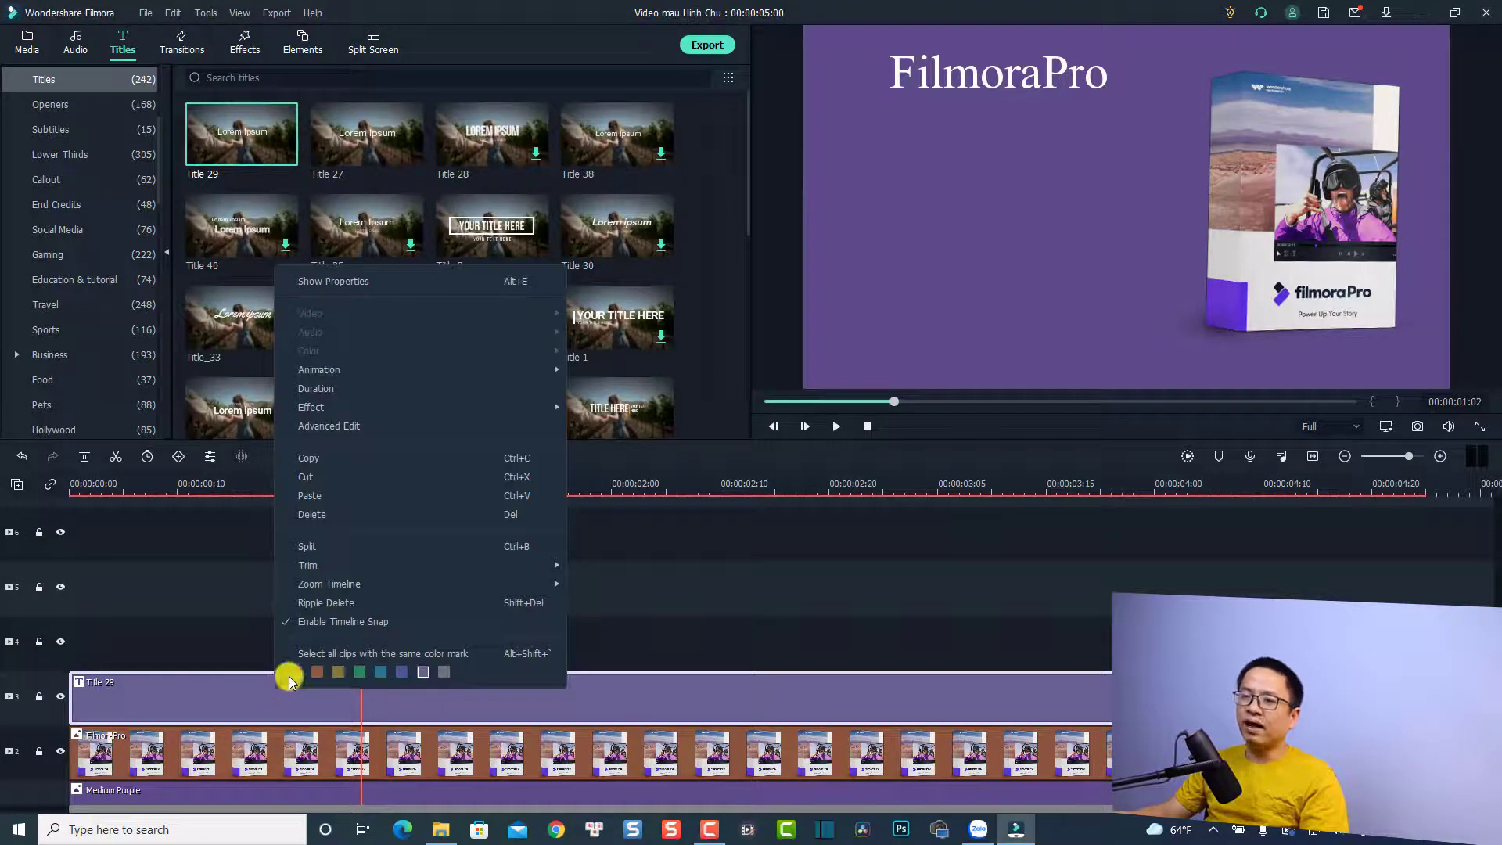
left_click(314, 467)
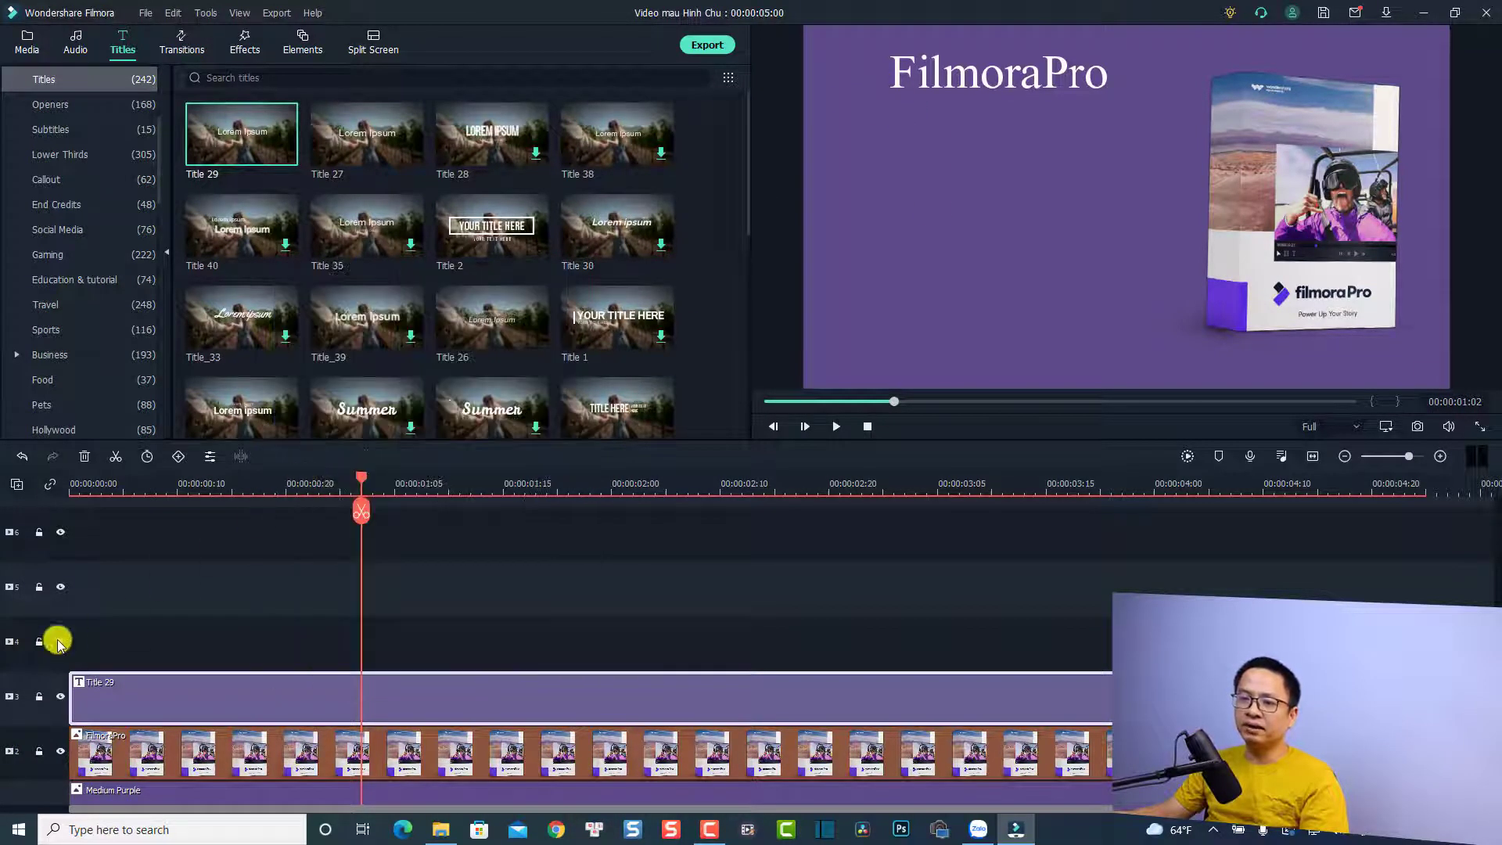
left_click(39, 697)
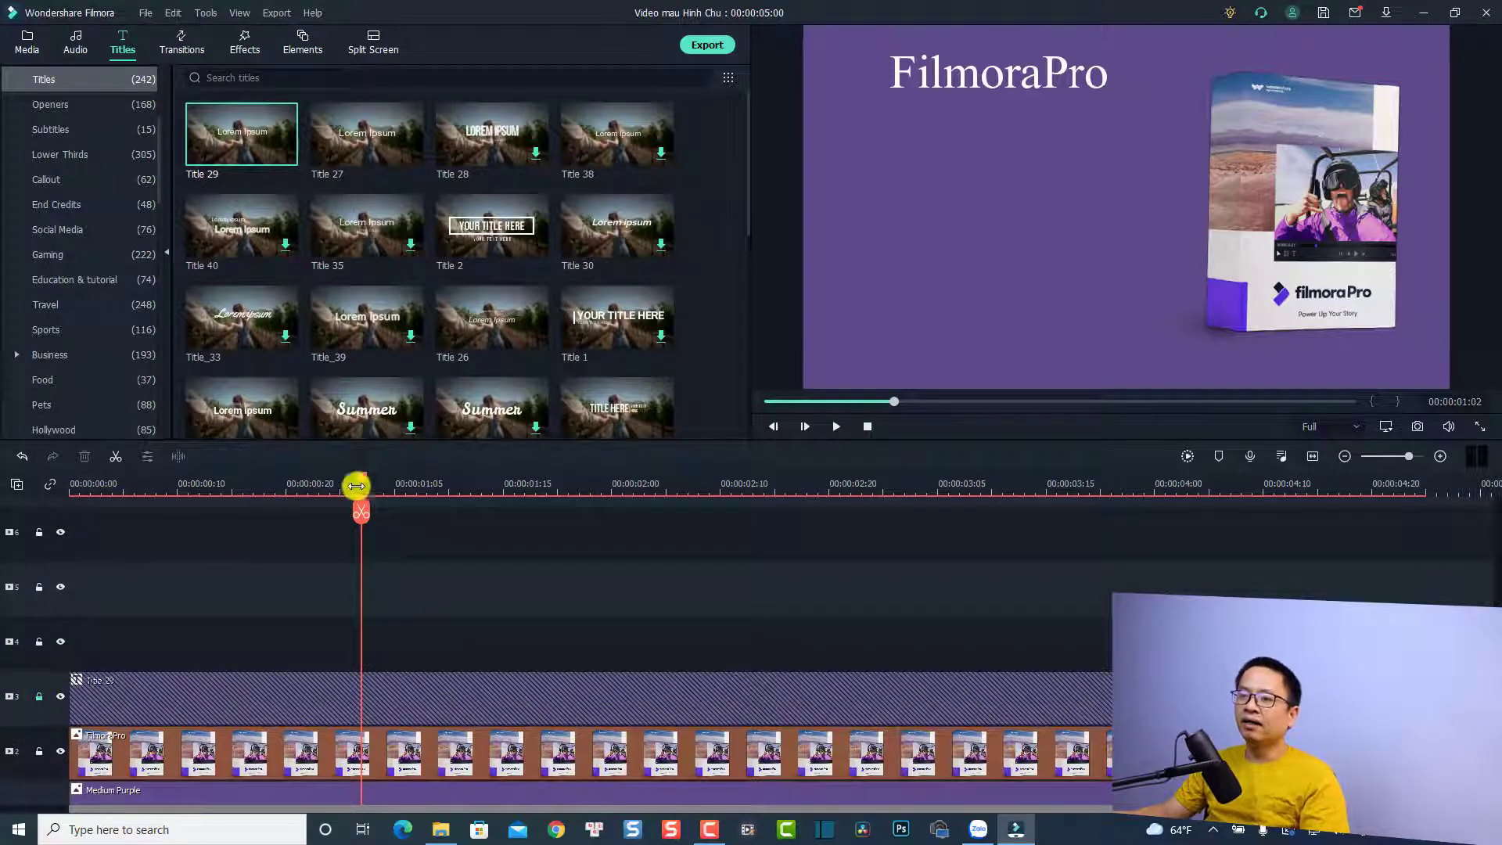
left_click_drag(354, 484, 74, 485)
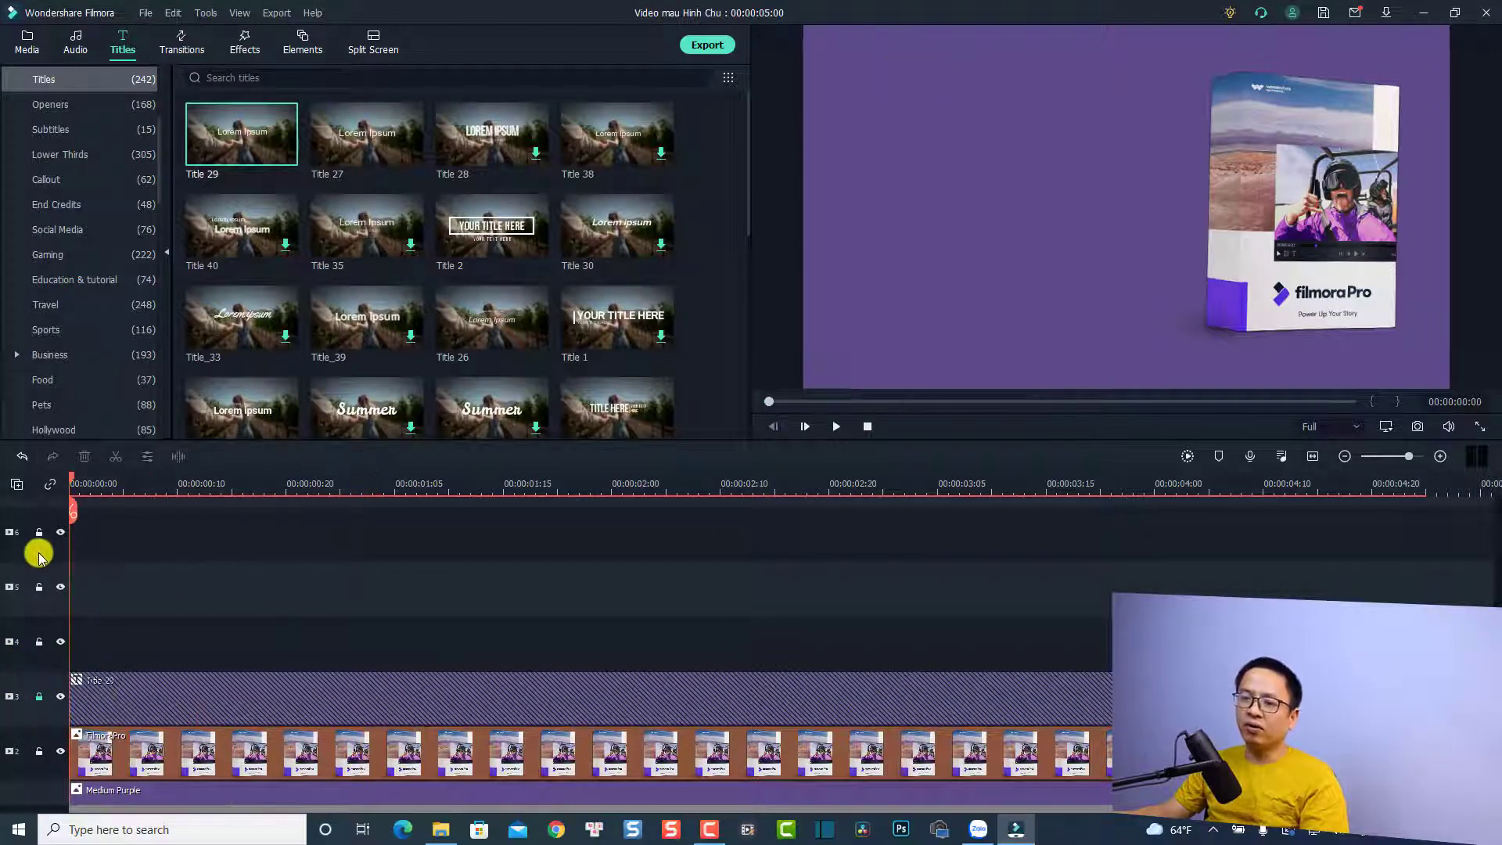
key("ctrl+v")
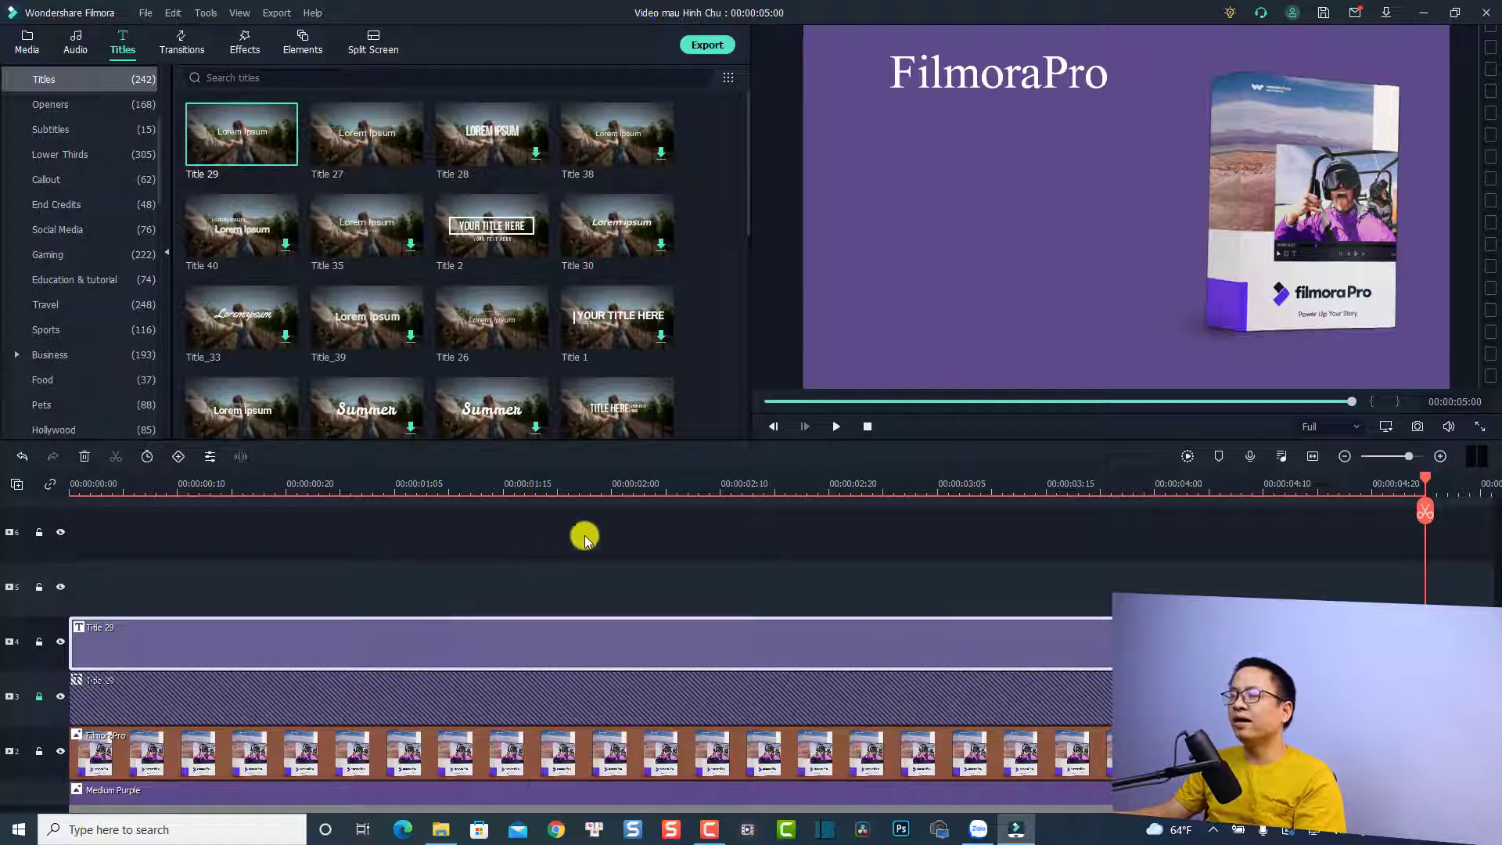
Move the copied FilmoraPro title on track 4 directly below the original title and set its font size to 24
left_click(340, 494)
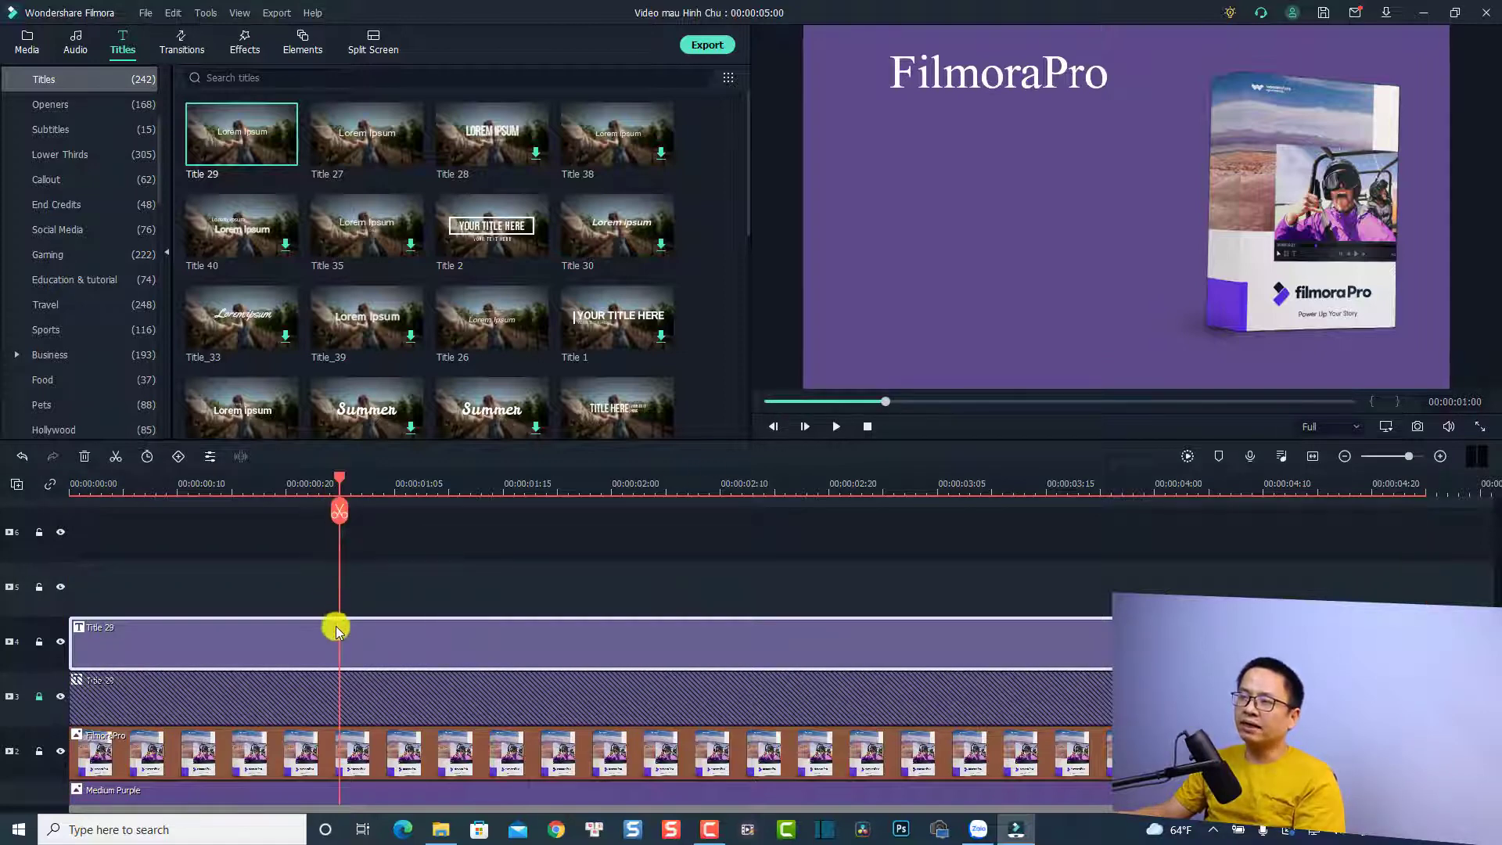
left_click(990, 79)
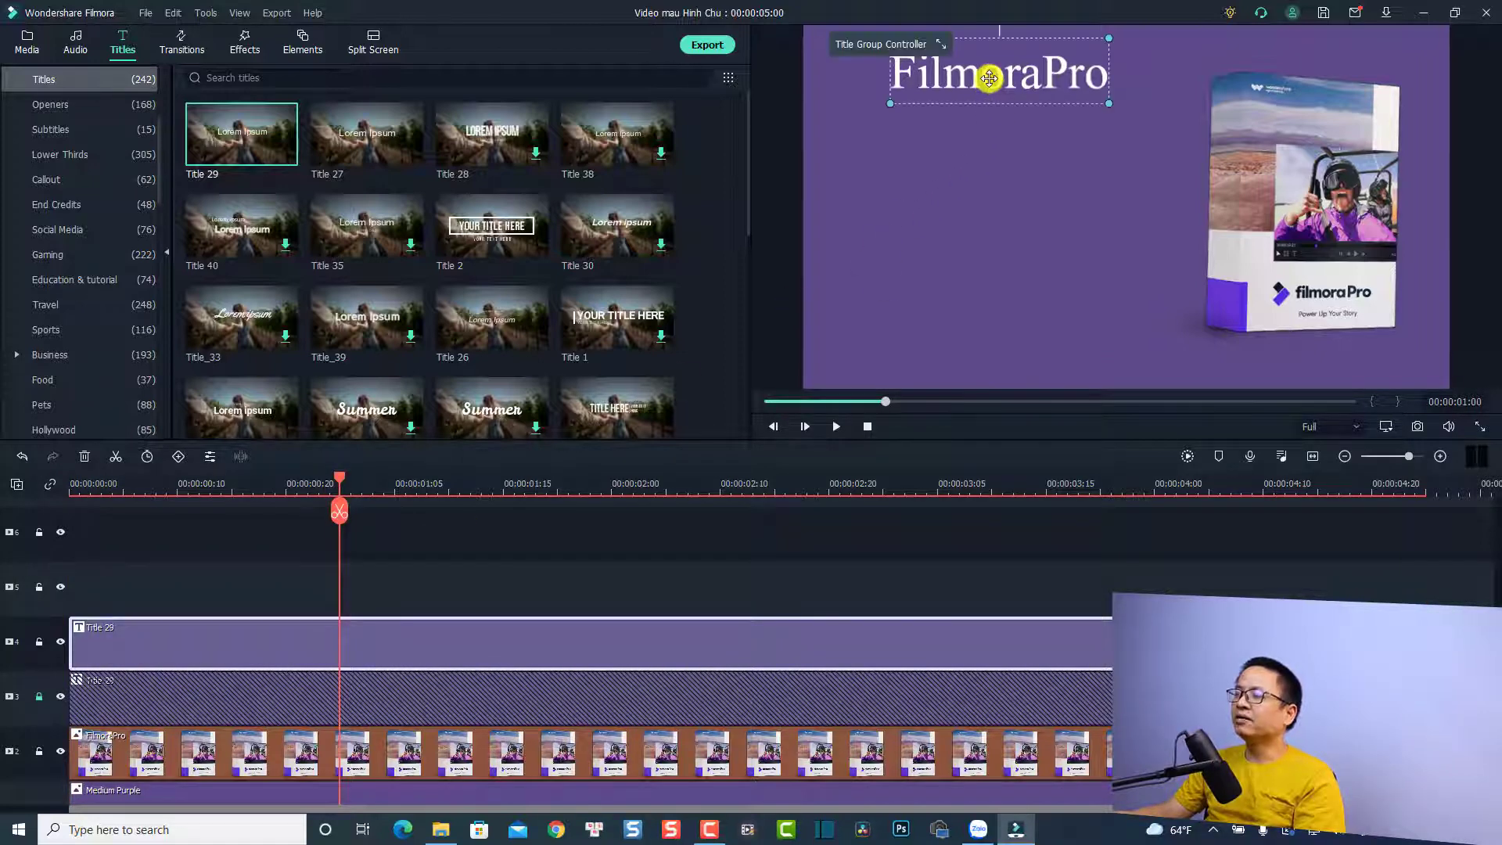
left_click_drag(987, 84, 987, 147)
double_click(988, 147)
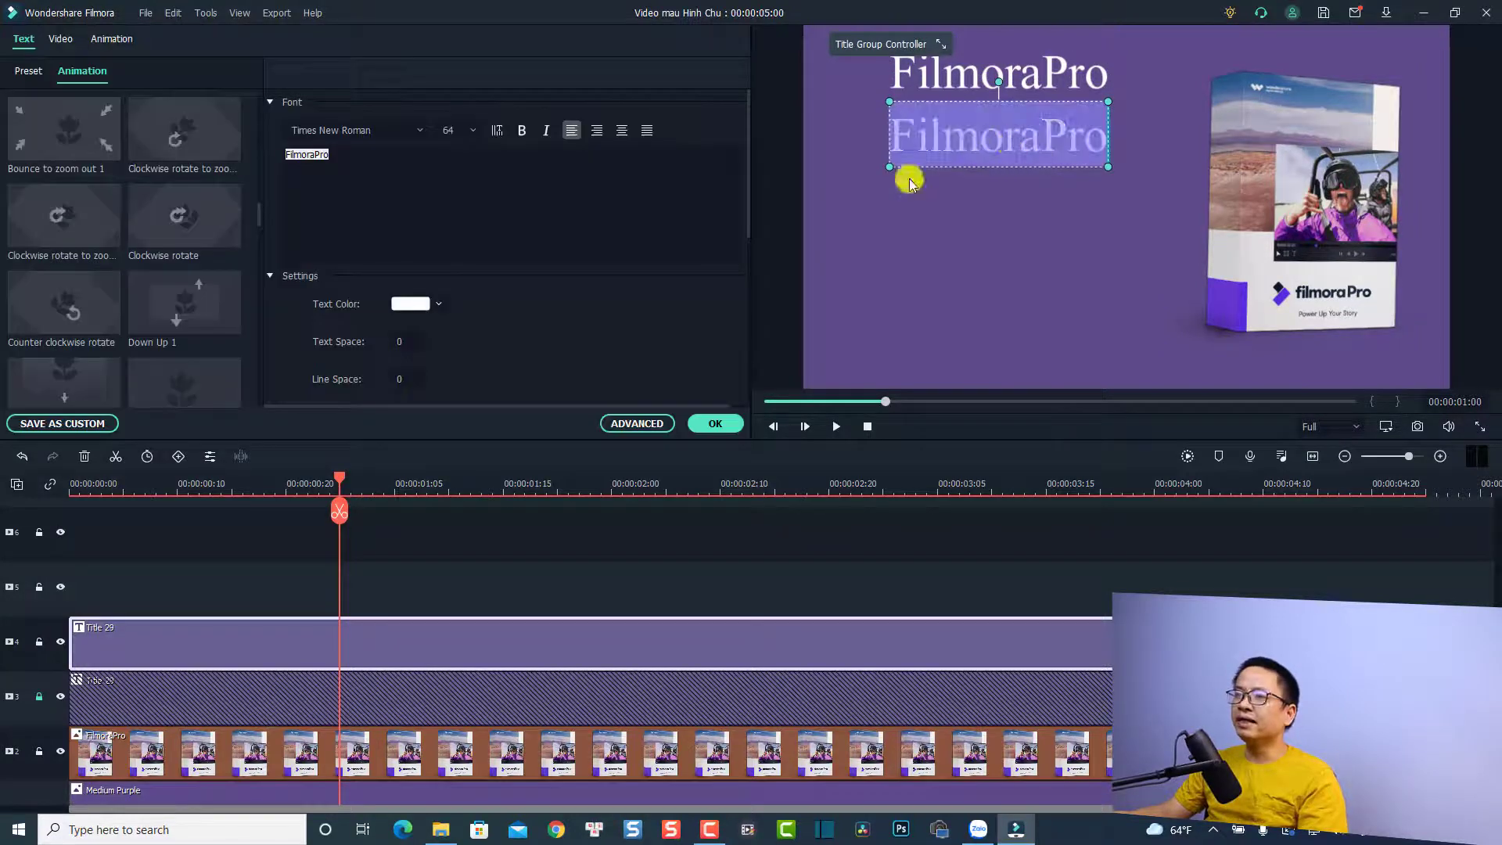
left_click(454, 130)
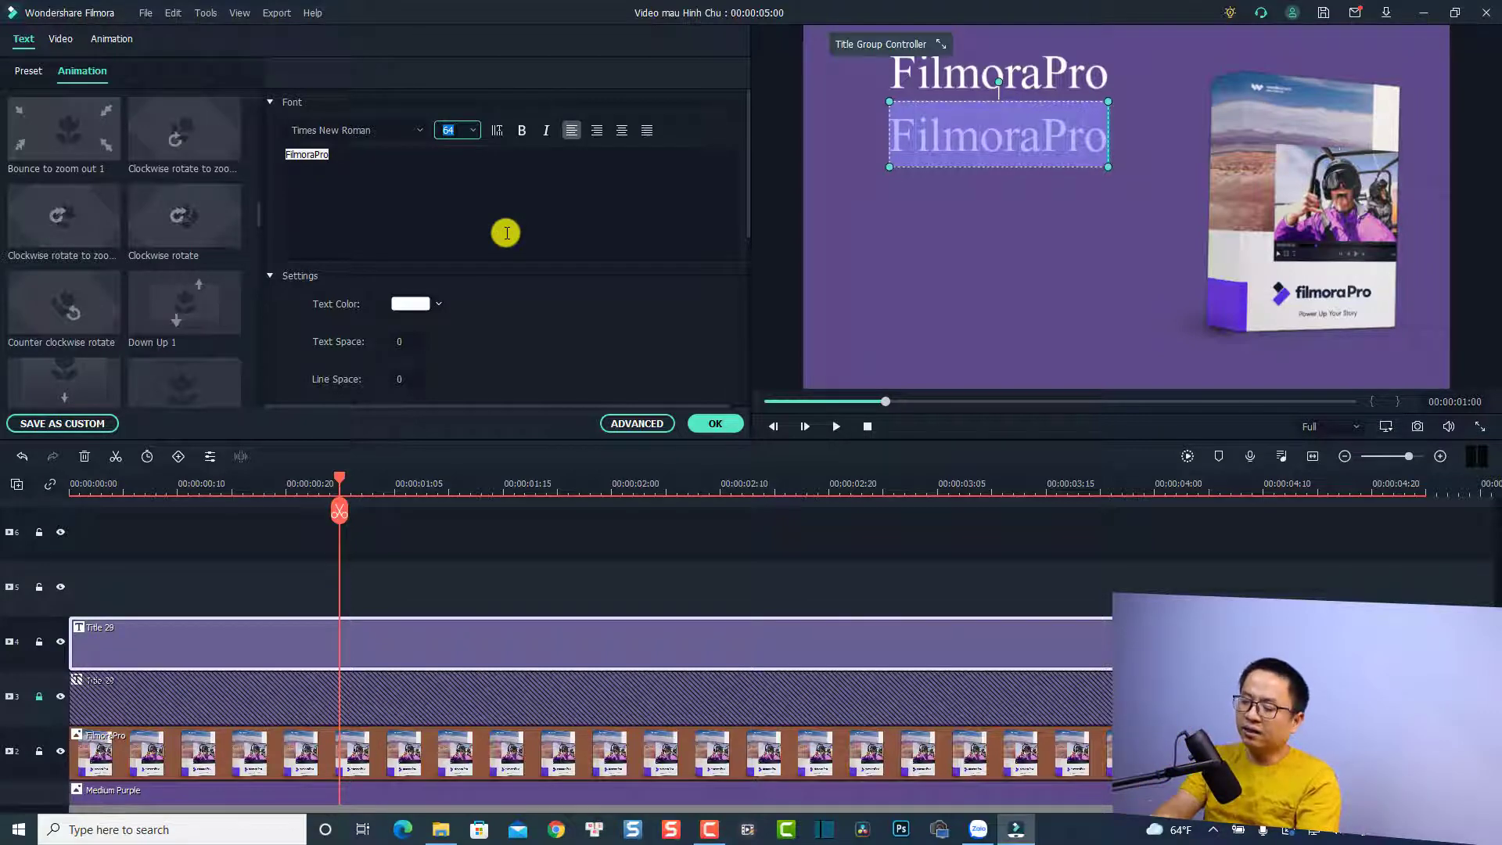
type("24")
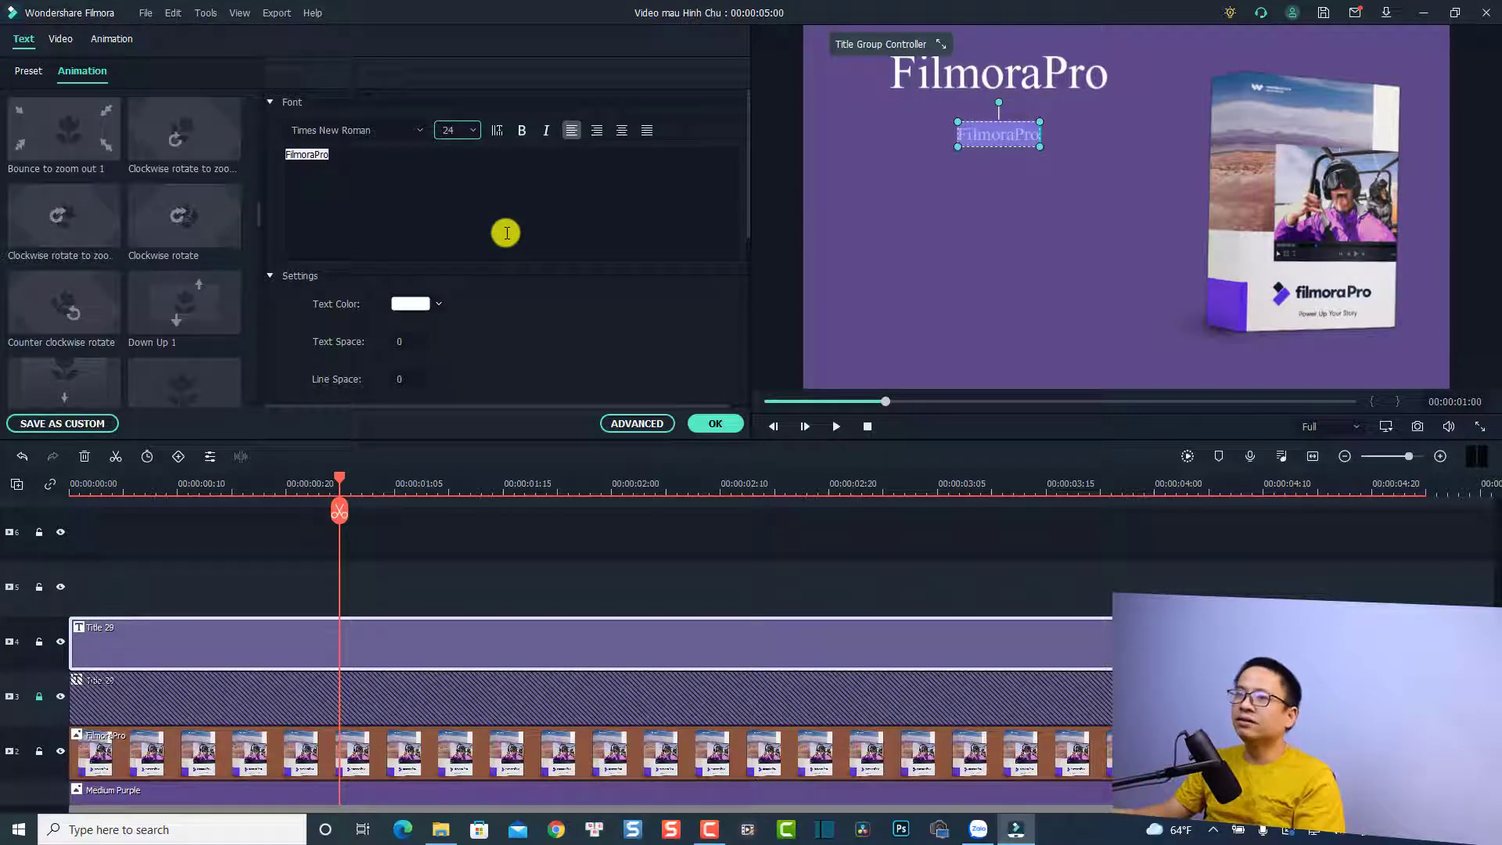
Replace the copied title's text with "FilmoraPro là phần mềm gì....." followed by the lines "00000u00u9" and "0-0-u0u0-u-po"
left_click(407, 172)
key("ctrl+a")
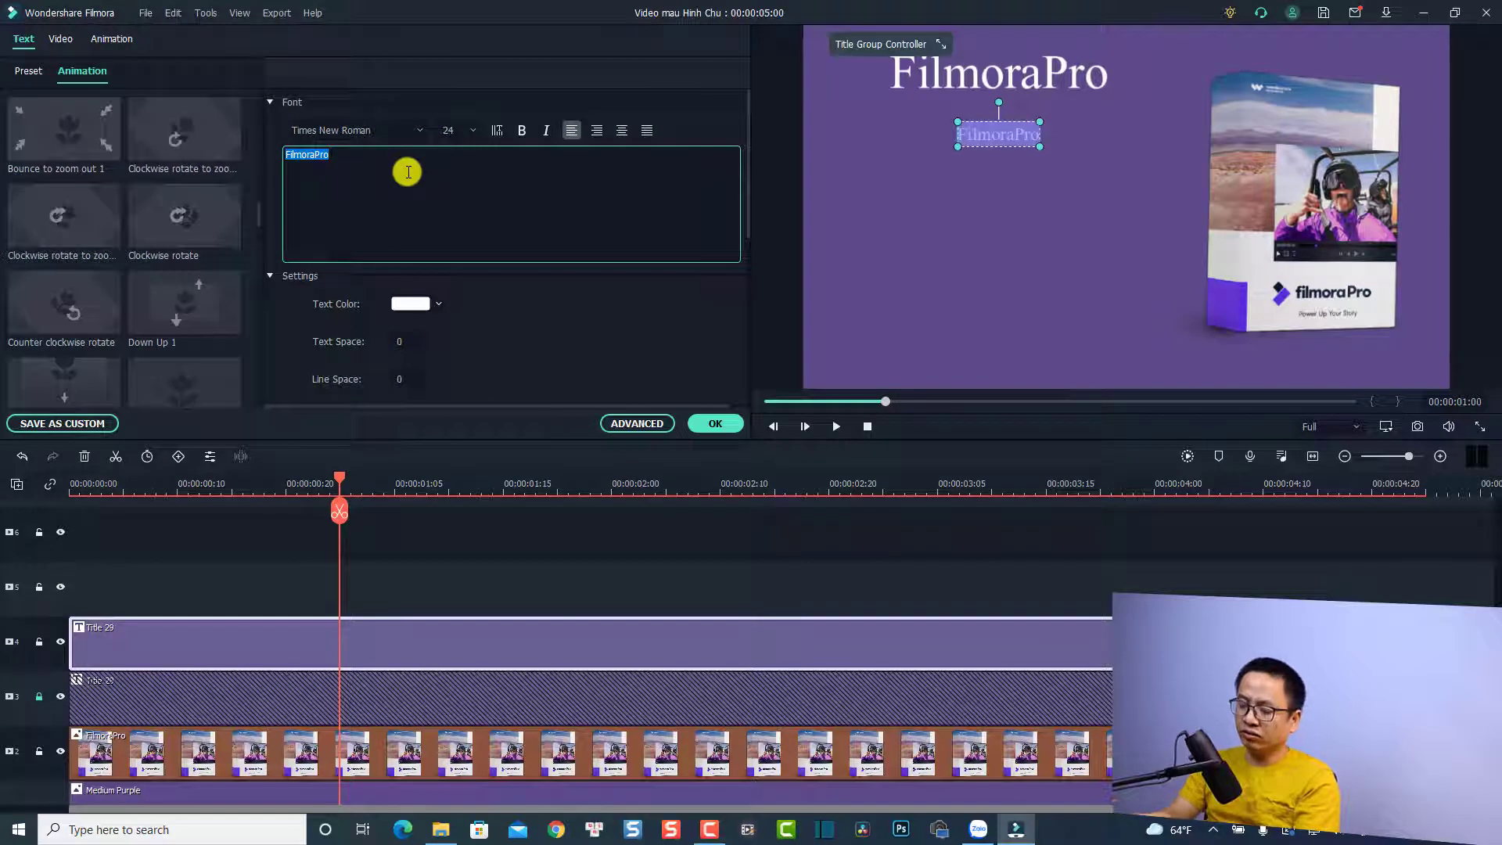
type("Filmora")
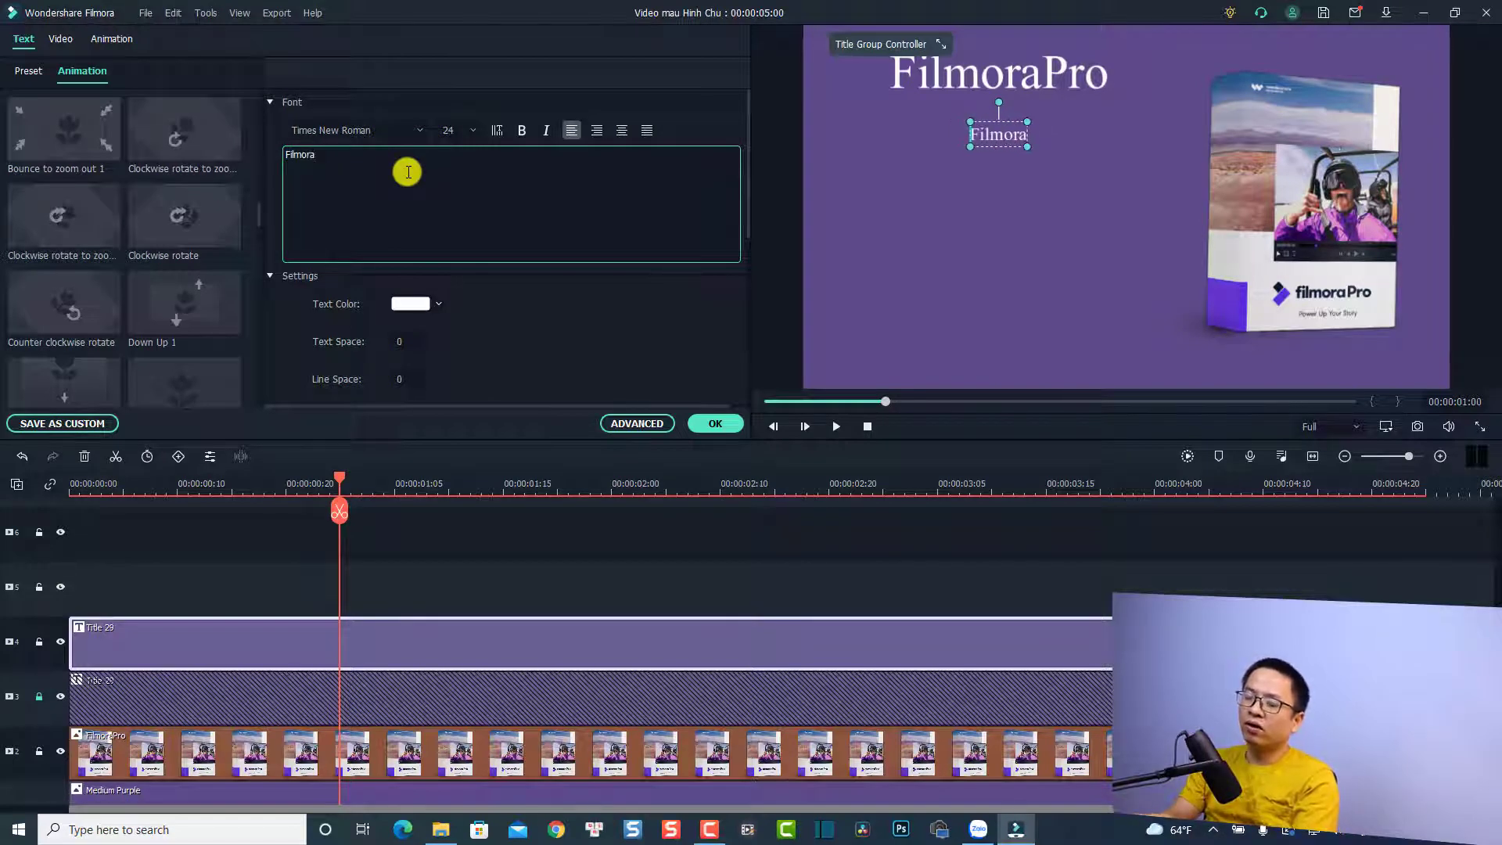
type("Or")
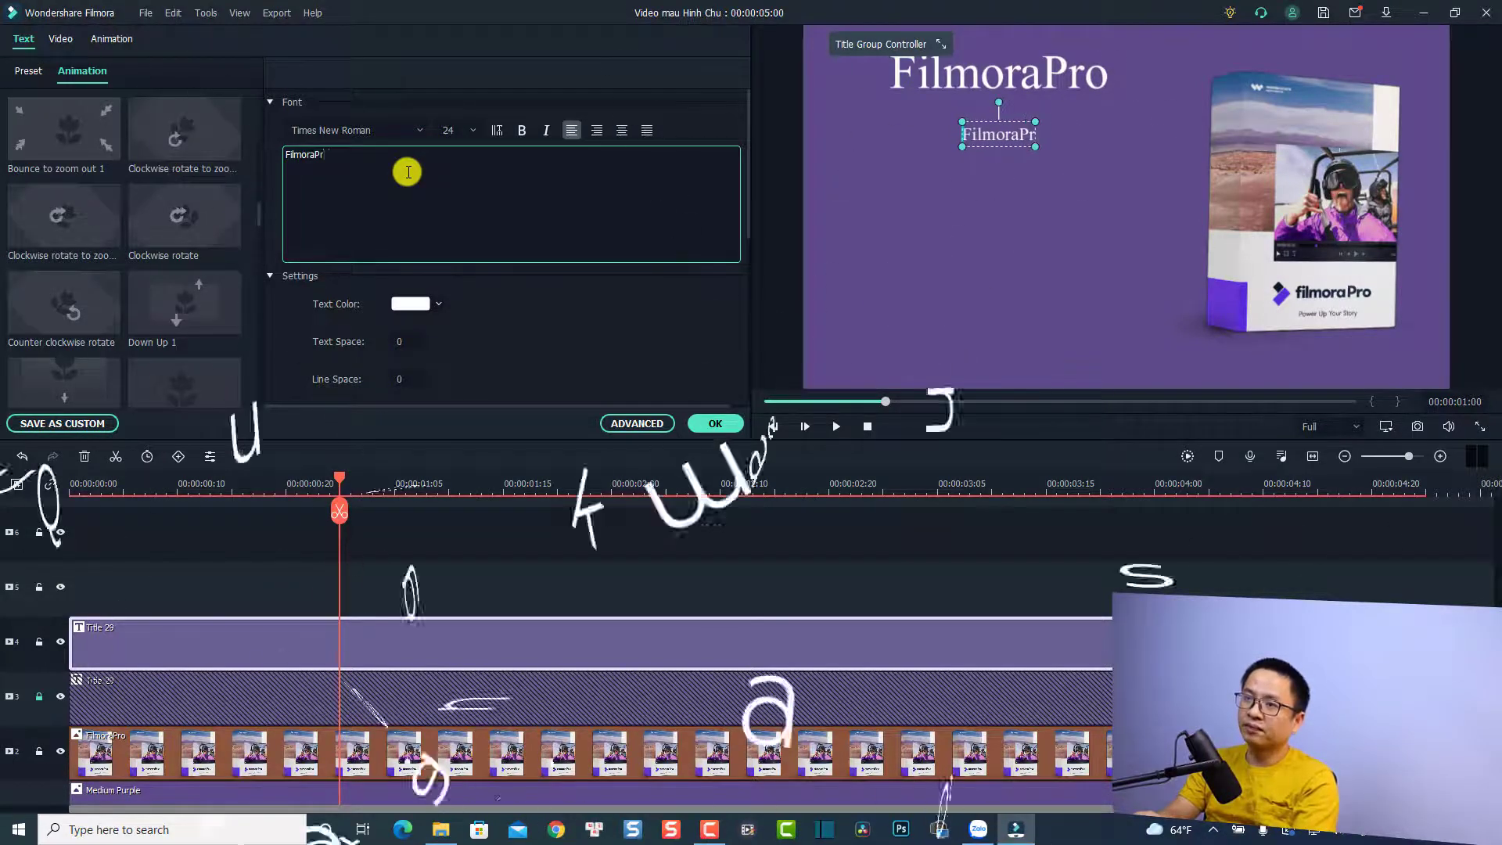
type("Pro là ph")
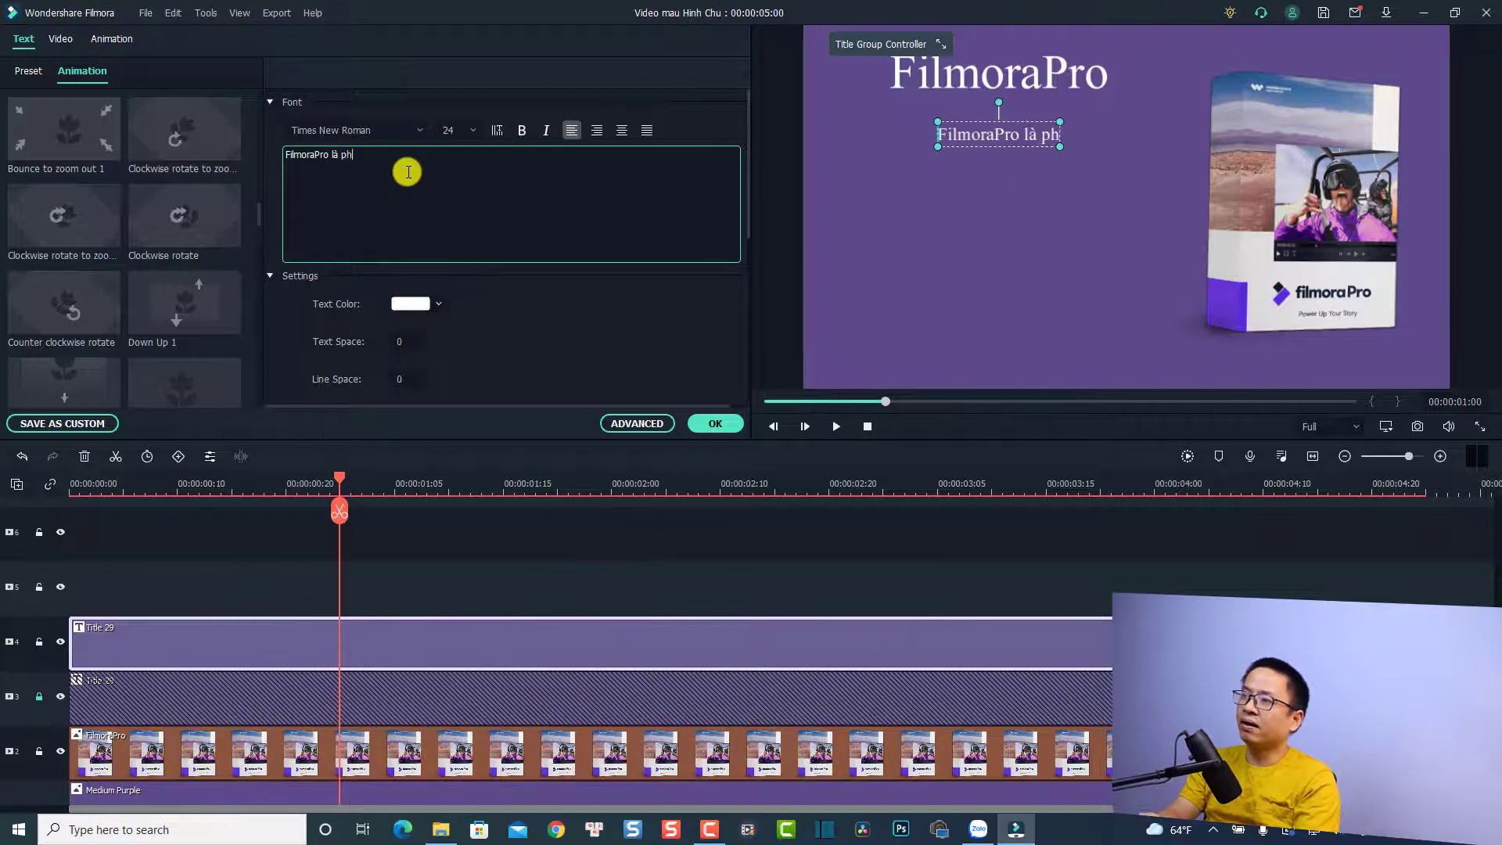
type("ần mềm g")
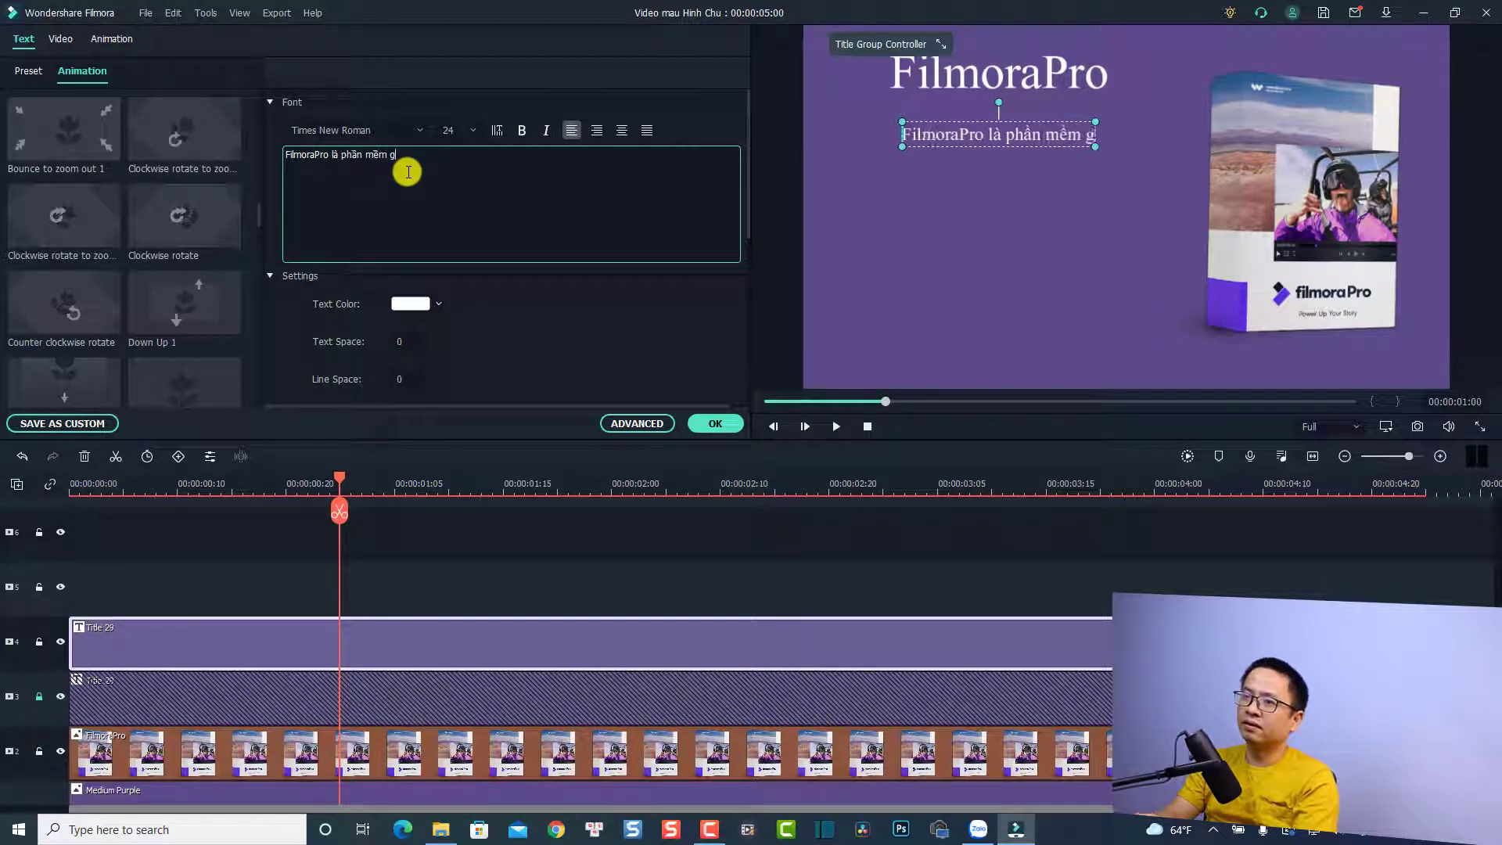
type("ì.....")
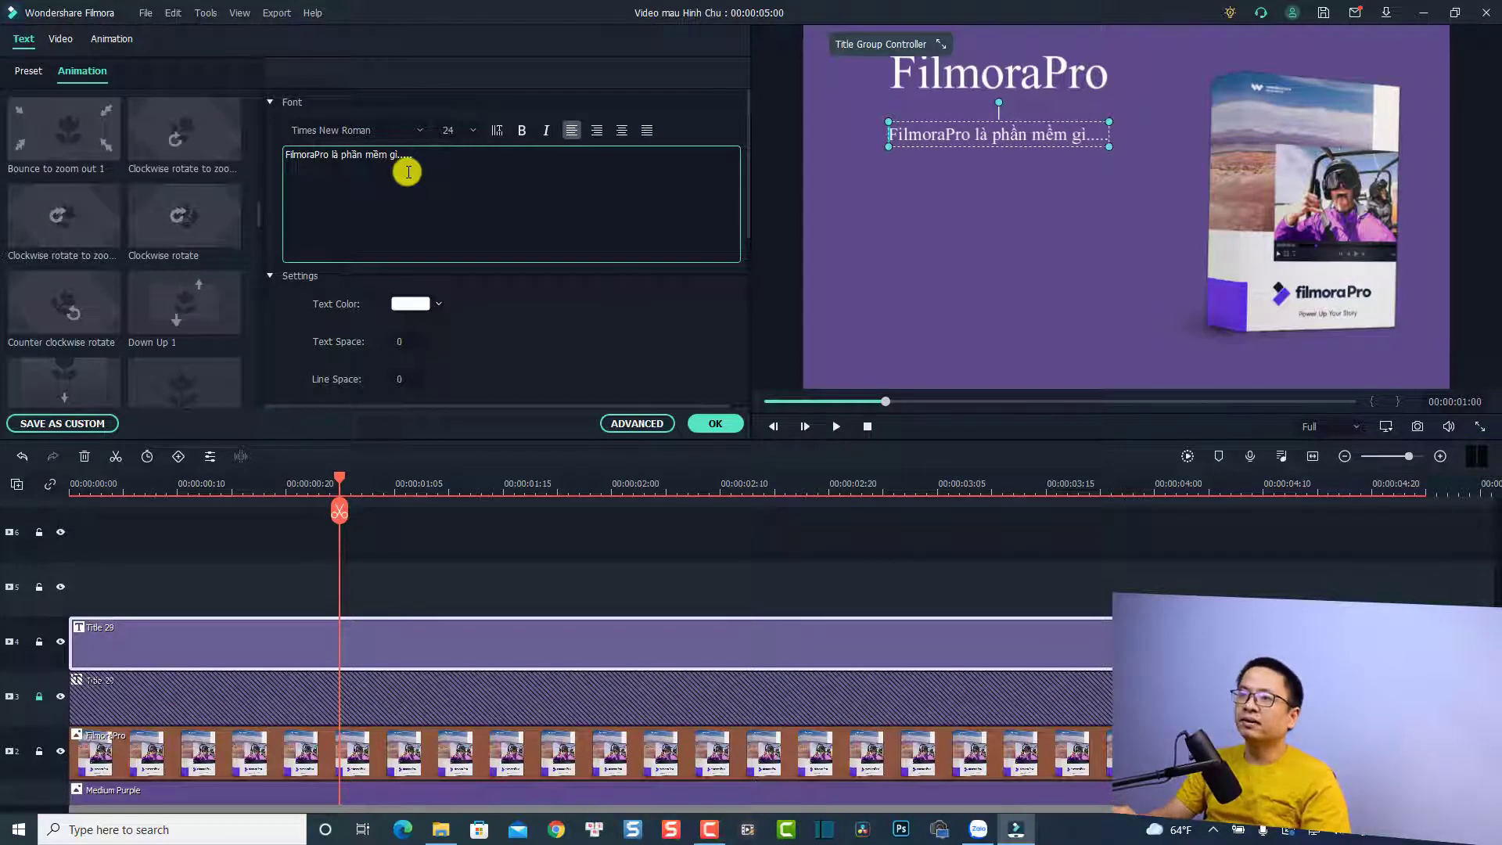
key("Return")
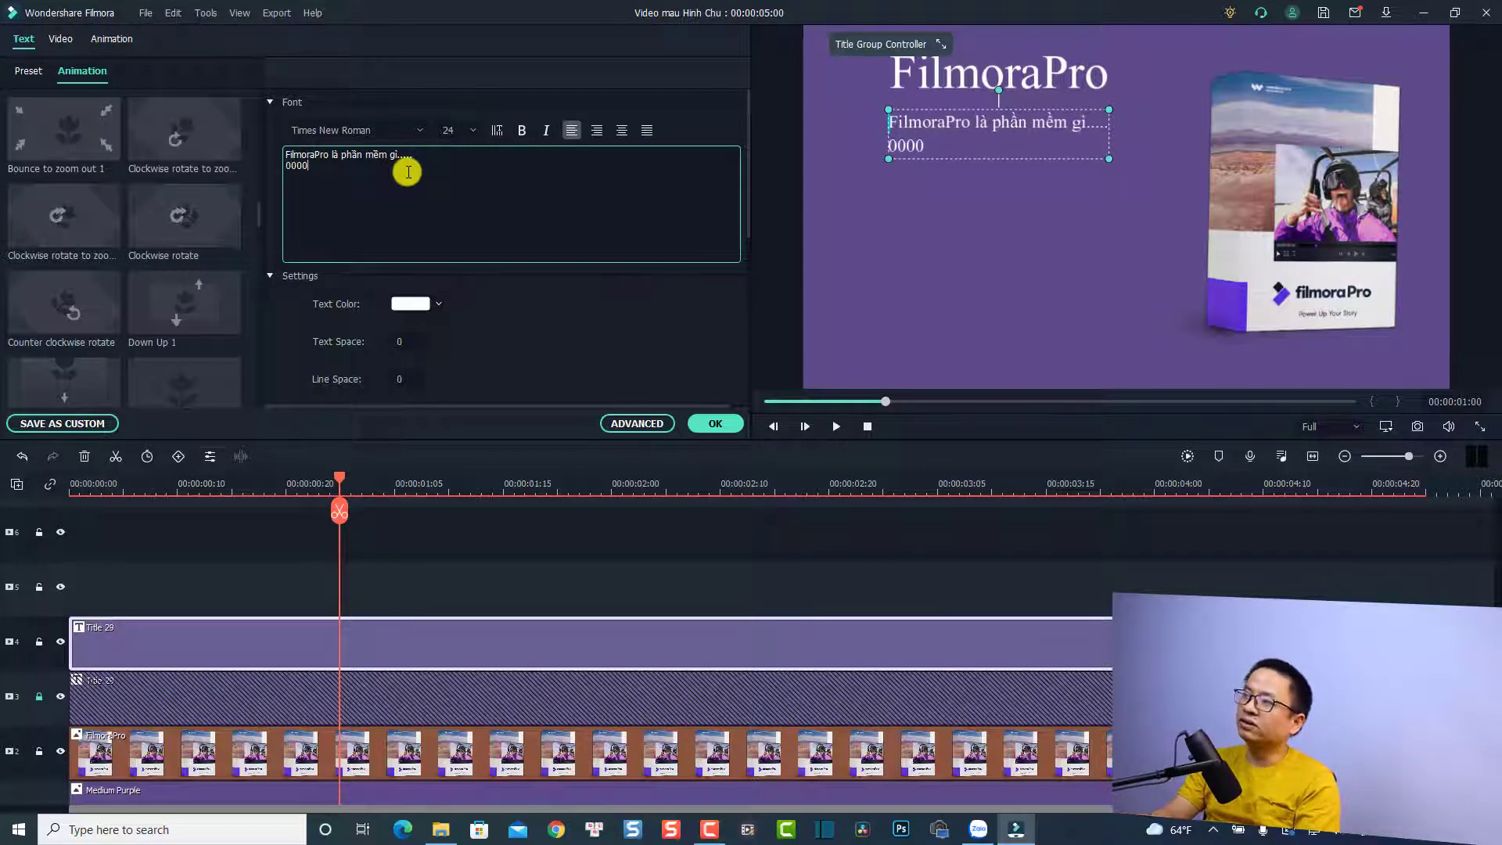
type("00000u00u9")
key("Return")
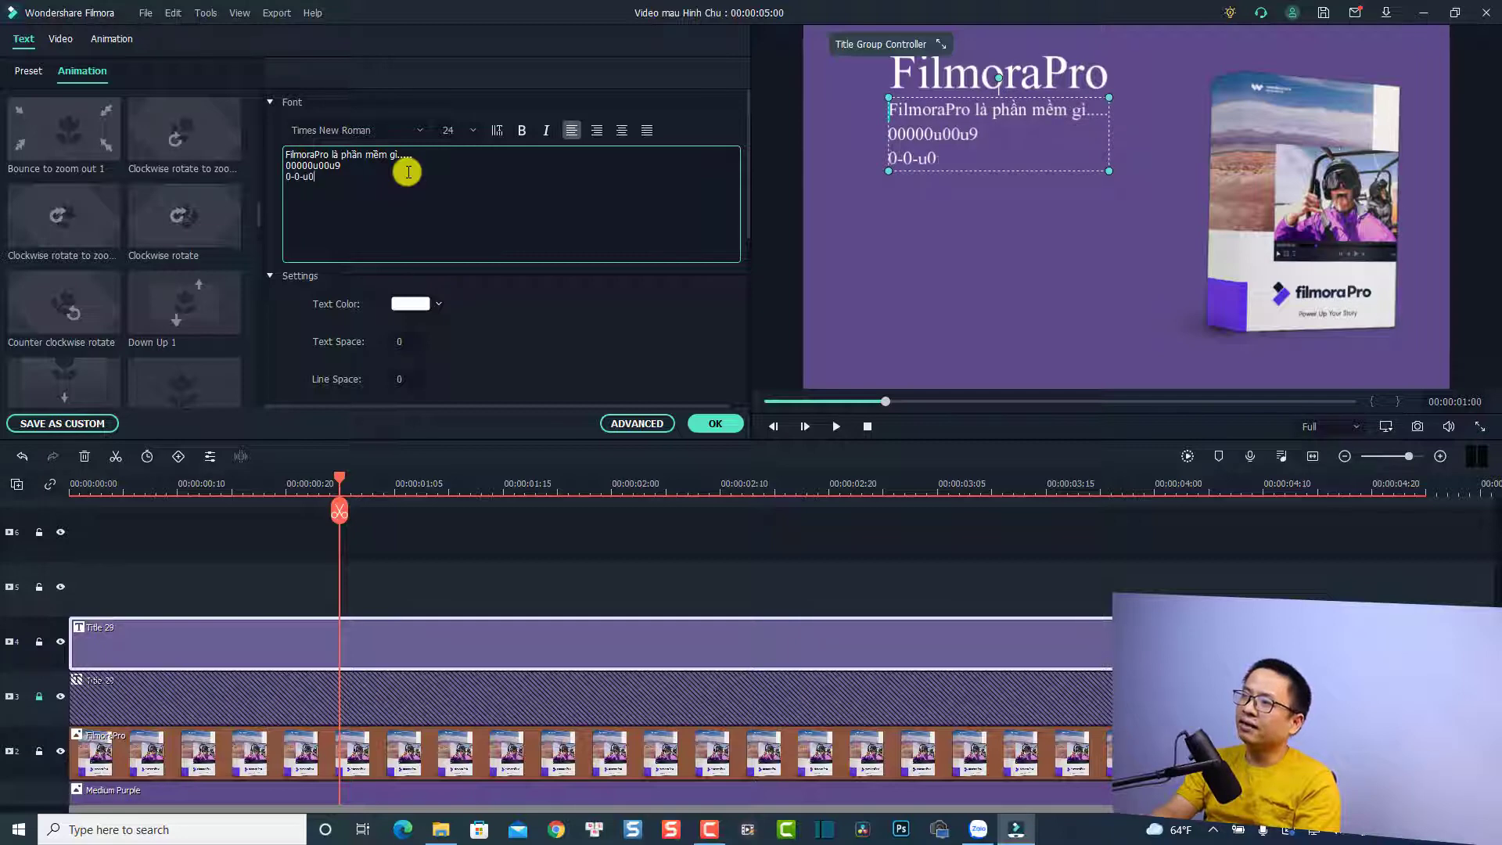
type("0-0-u0u0-u-po")
key("Return")
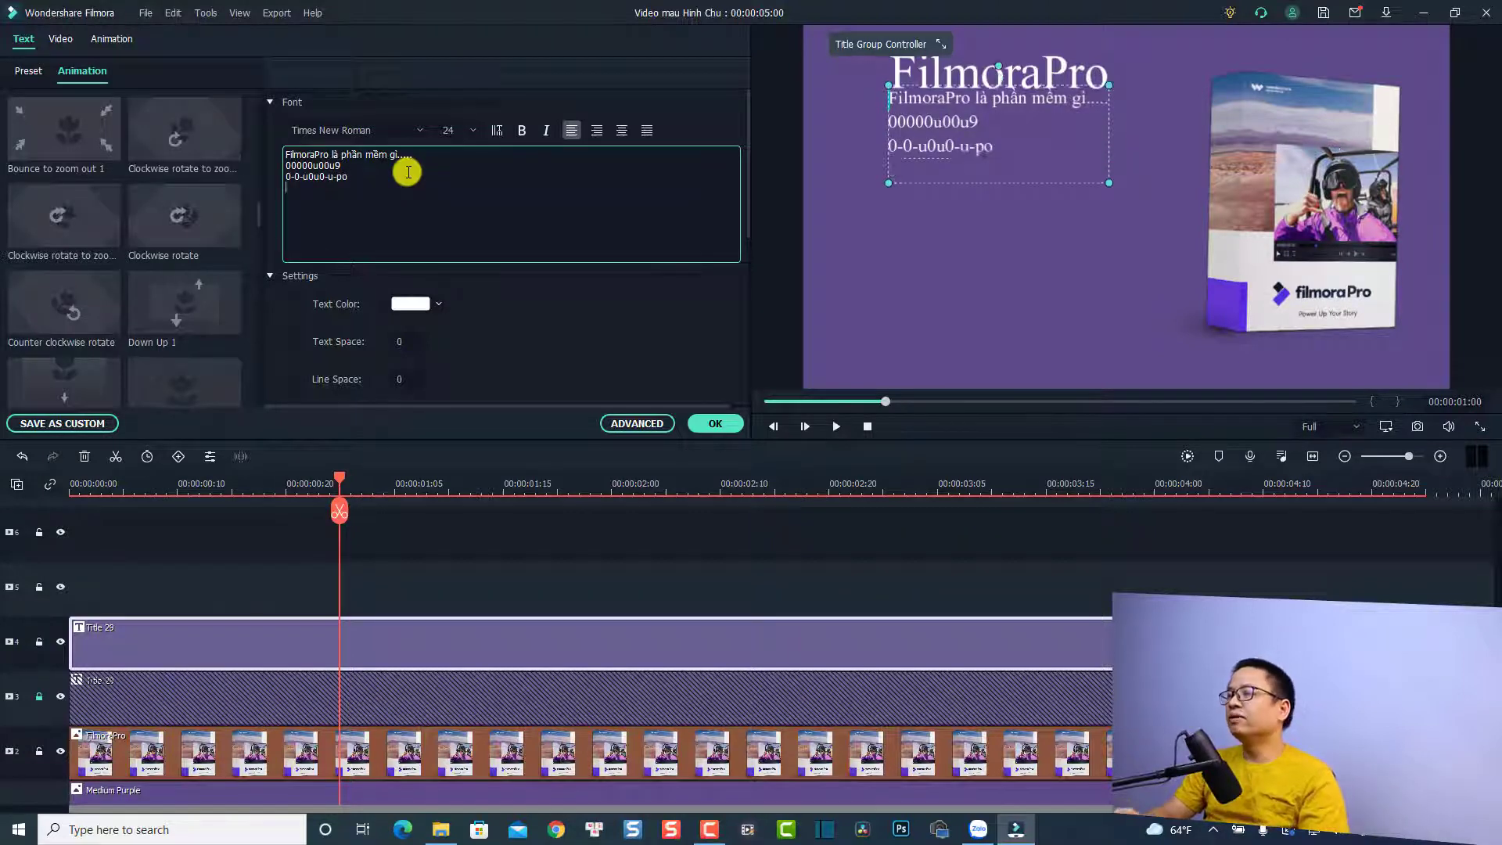
Position the three-line text below the FilmoraPro heading and enlarge it to about size 37, reaching almost to the box image
left_click(950, 192)
left_click(955, 146)
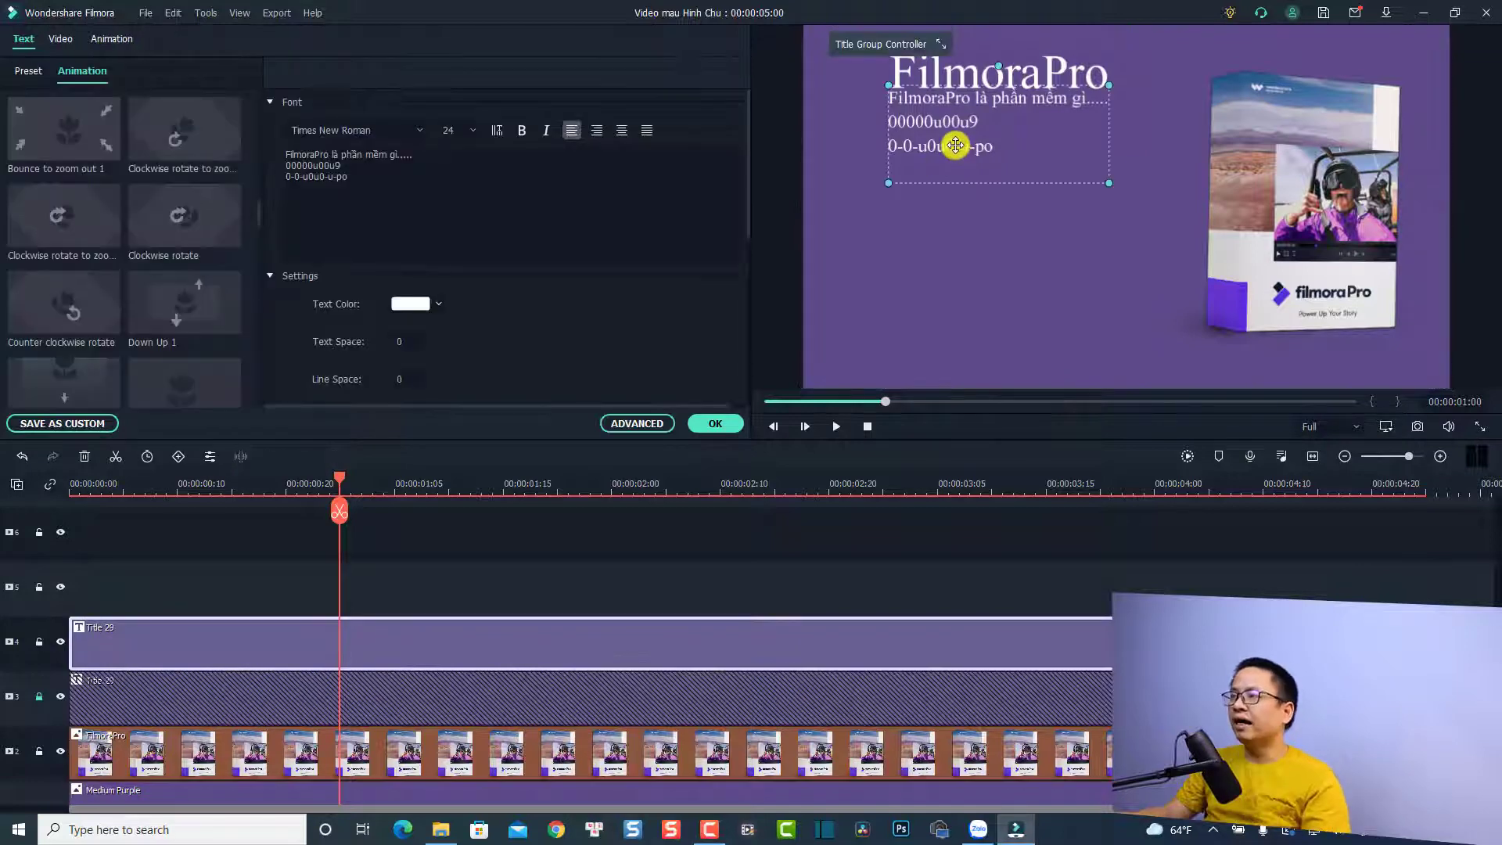
left_click_drag(956, 146, 908, 170)
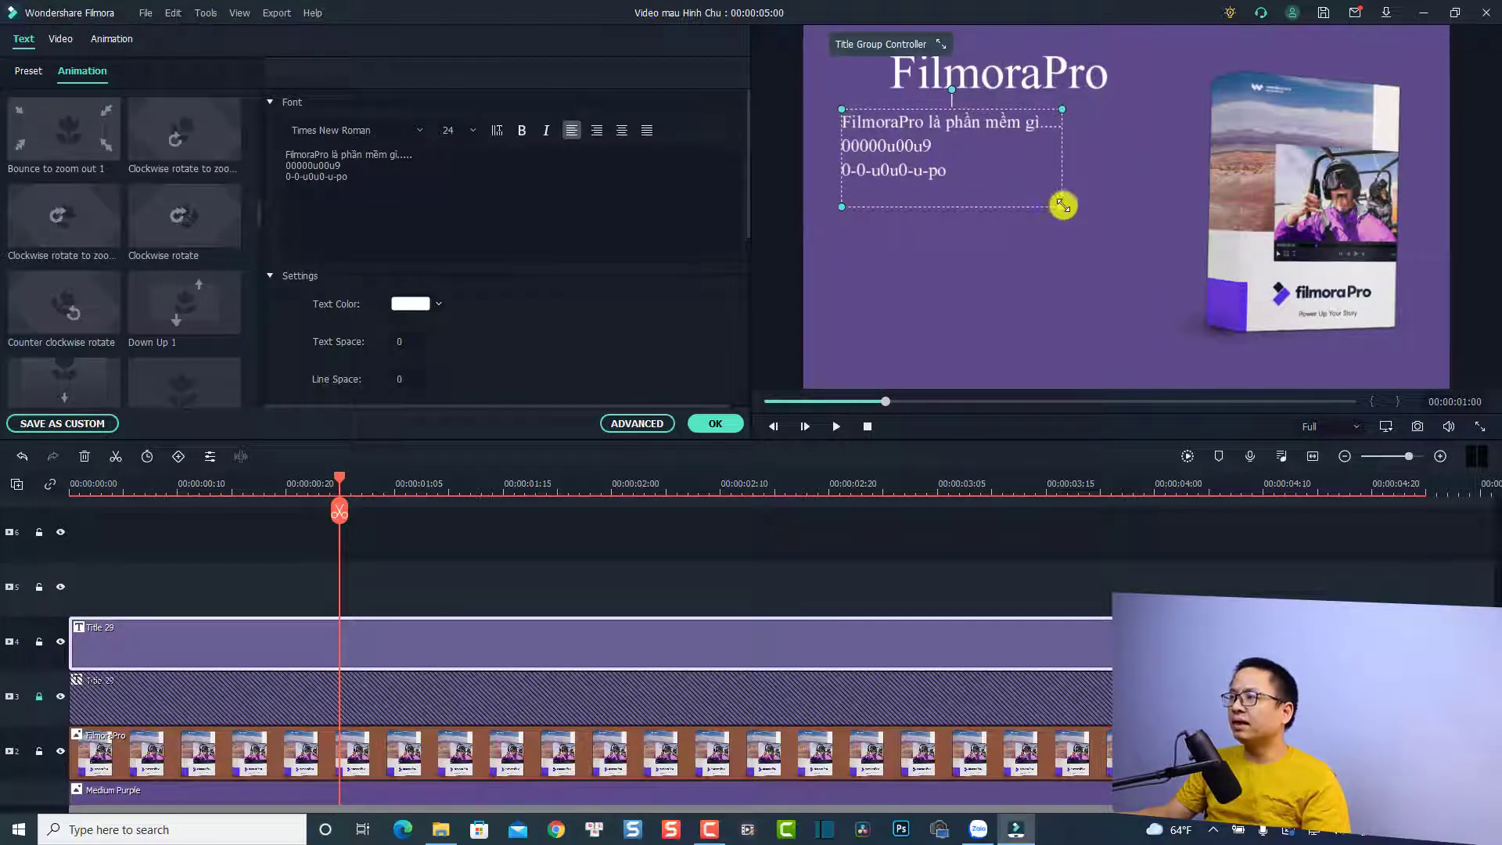
left_click_drag(1065, 205, 1185, 239)
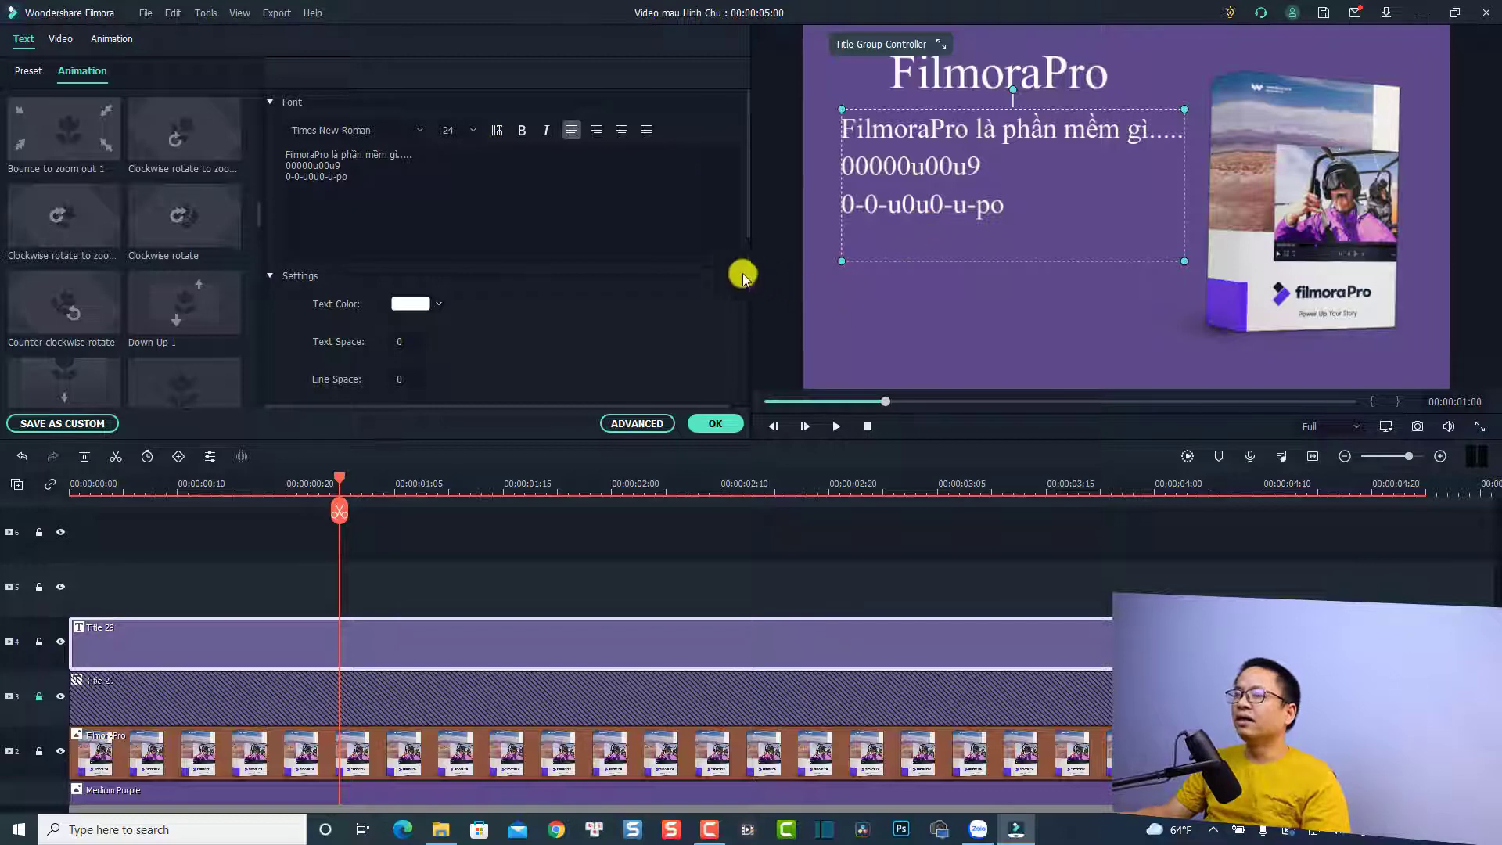
left_click(1000, 291)
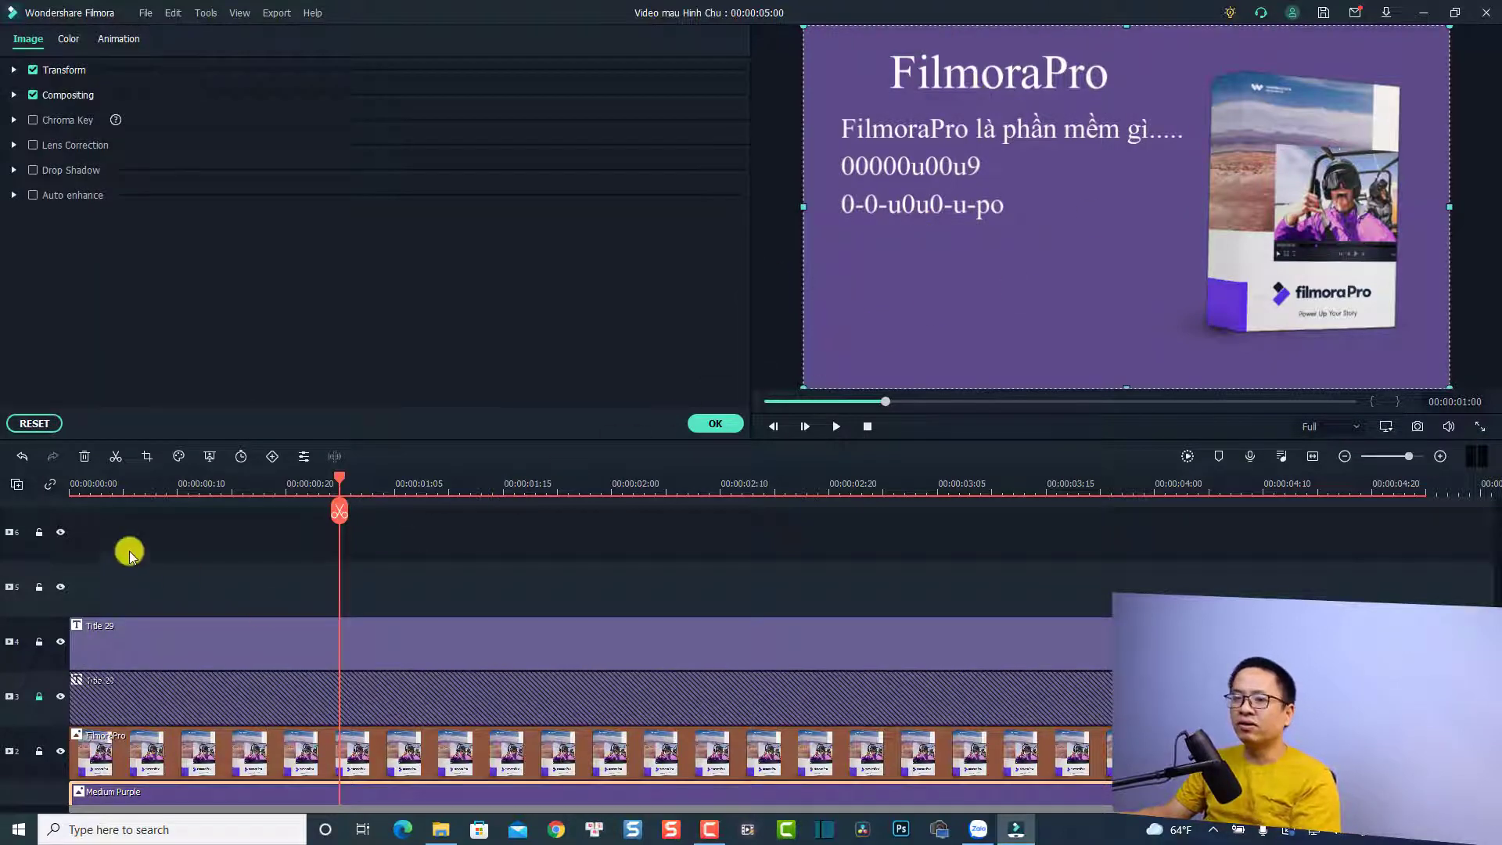
Preview the text from the start of the timeline and apply the RichTick animation to the three-line title on track 4
left_click(69, 490)
key("space")
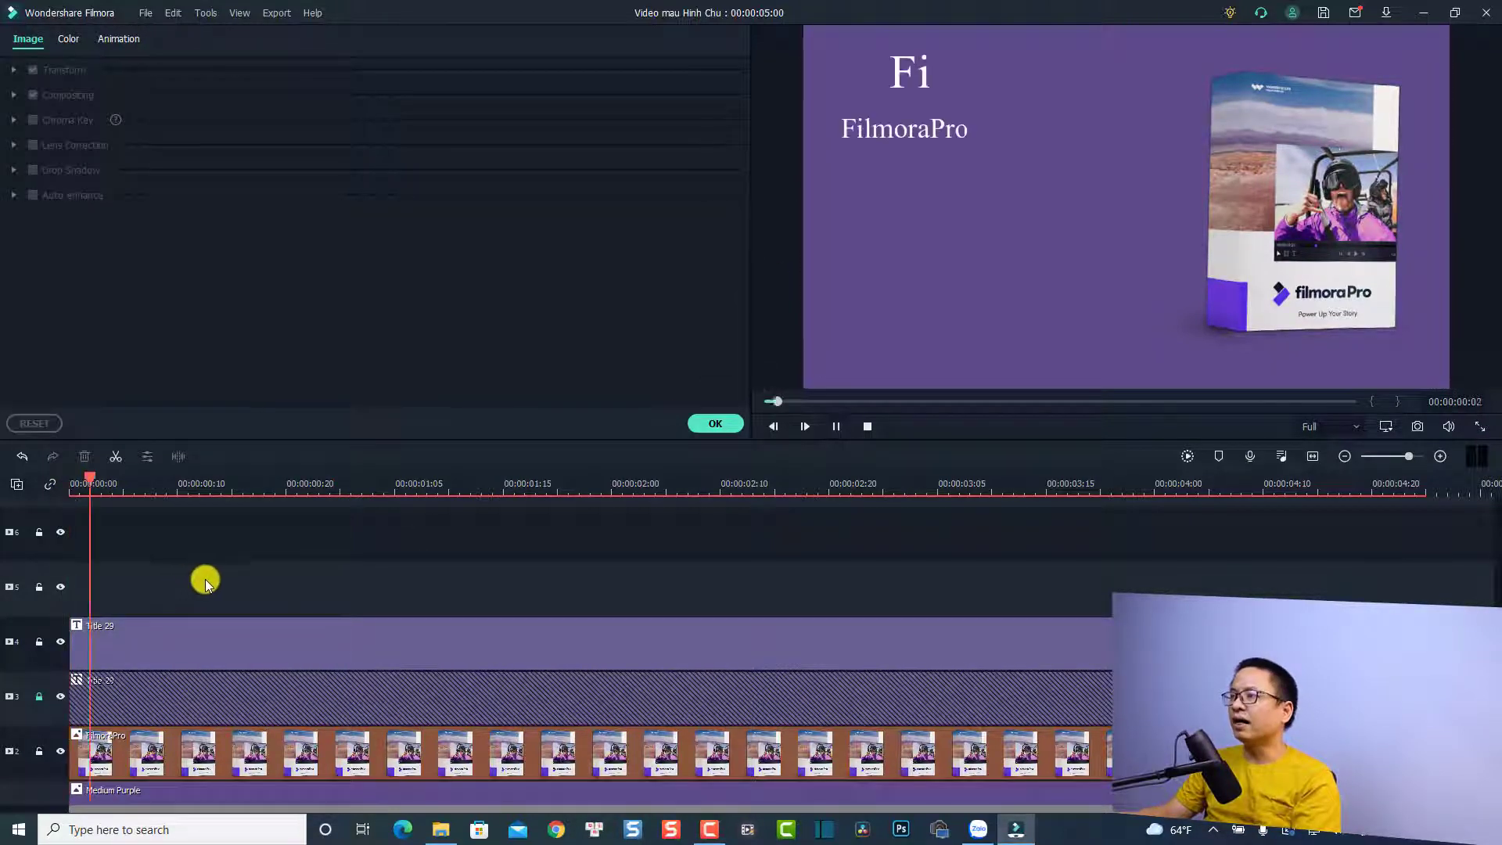
left_click(325, 654)
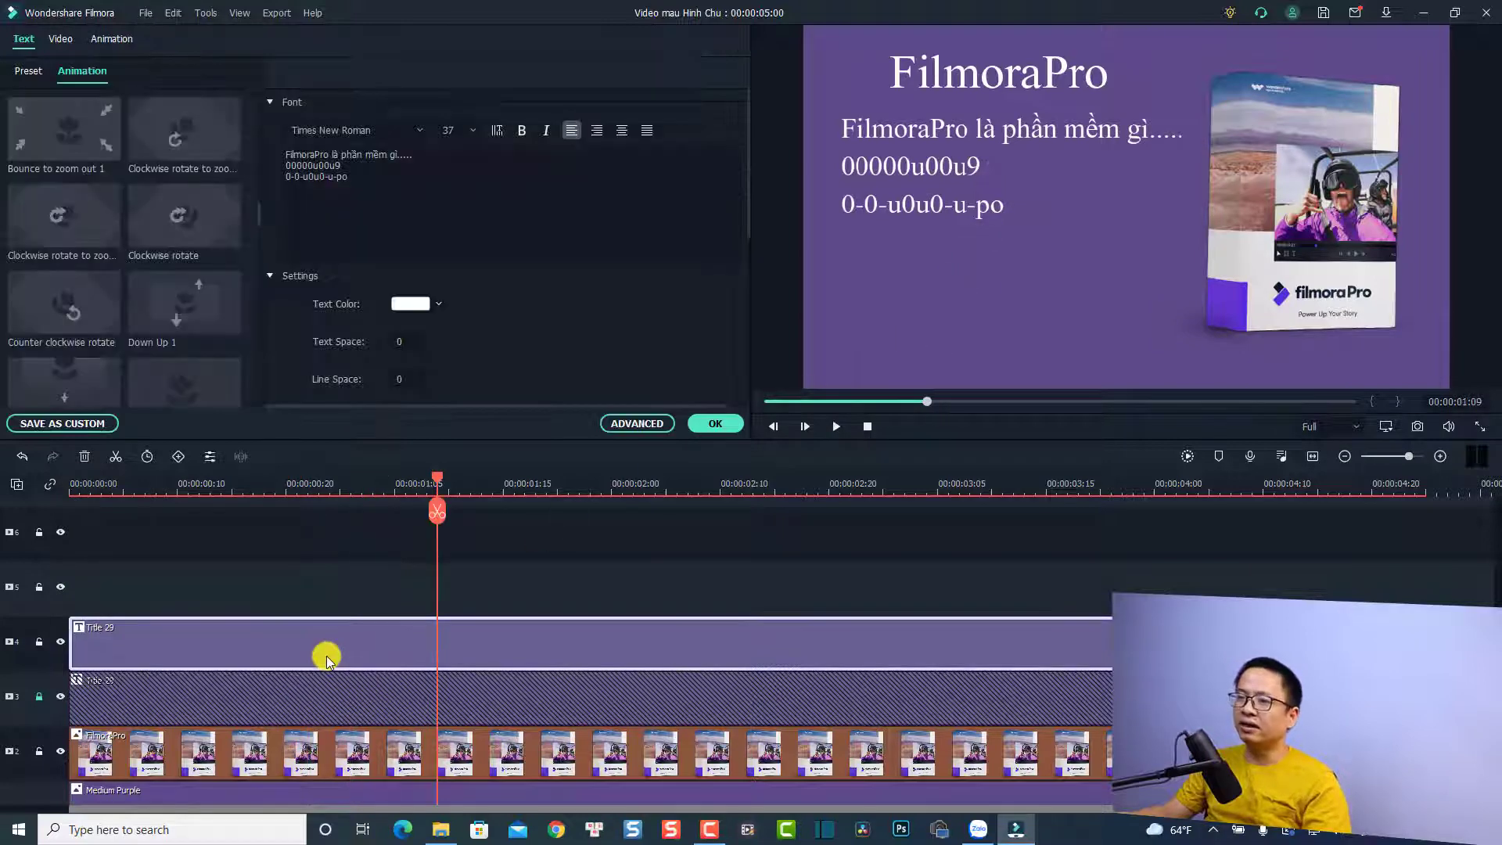
scroll(205, 241, "up", 3)
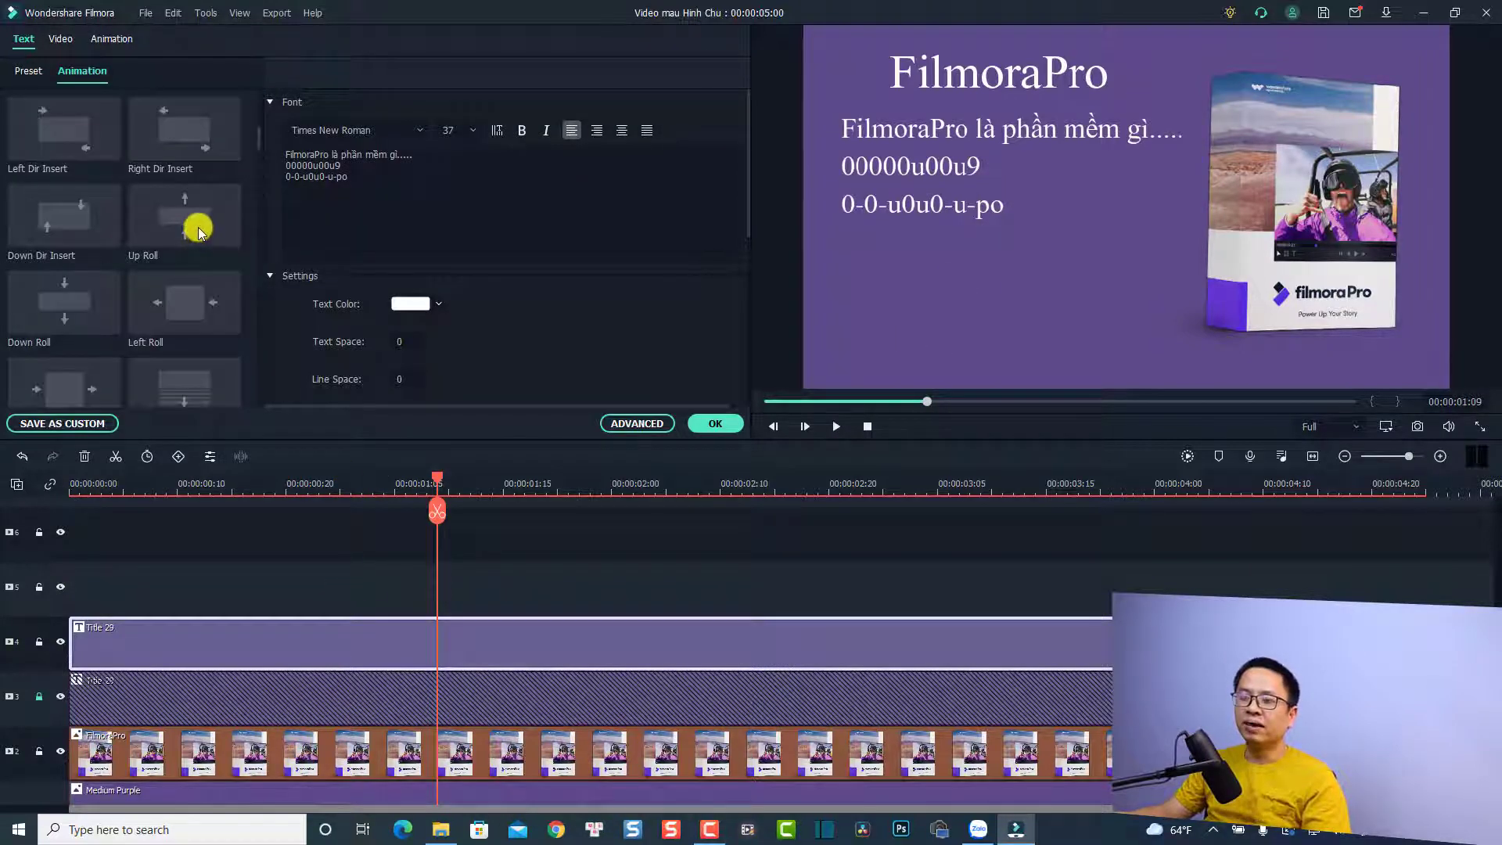
scroll(199, 231, "up", 3)
left_click(61, 205)
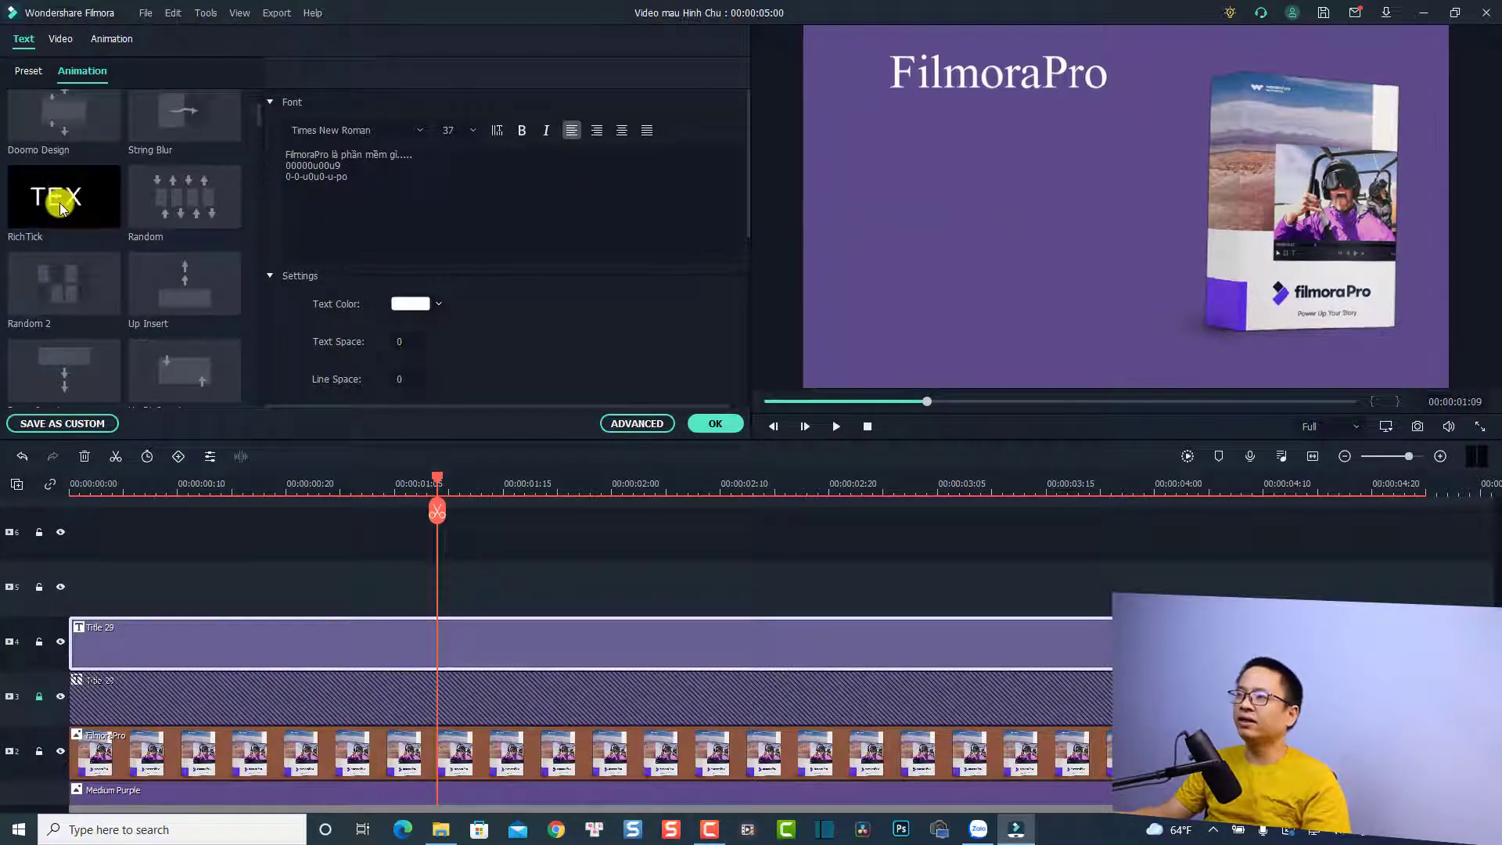
Play the opening of the timeline to preview the RichTick animation on the three-line text
left_click(75, 488)
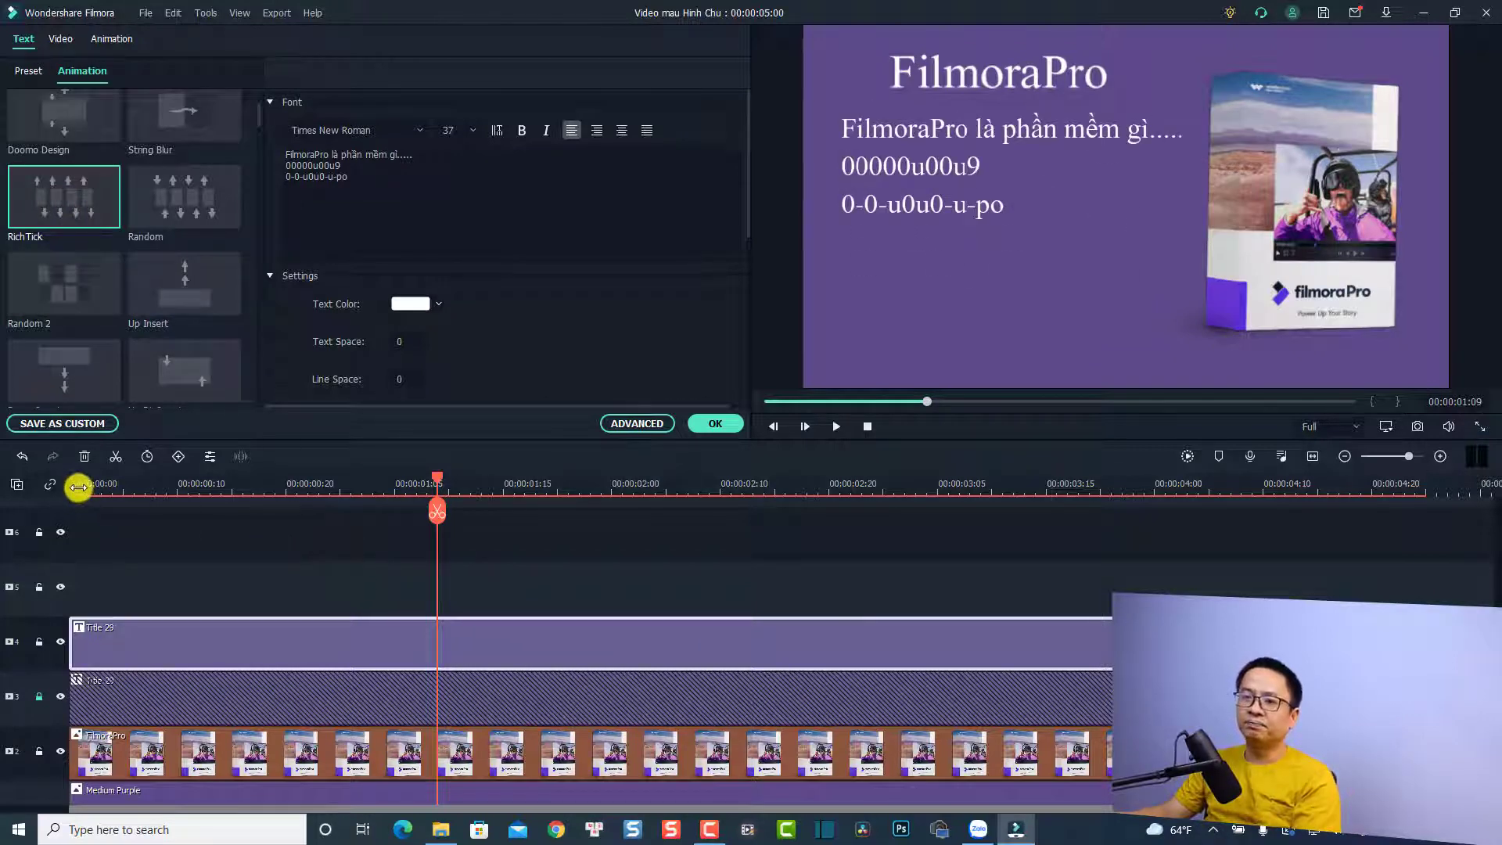
key("space")
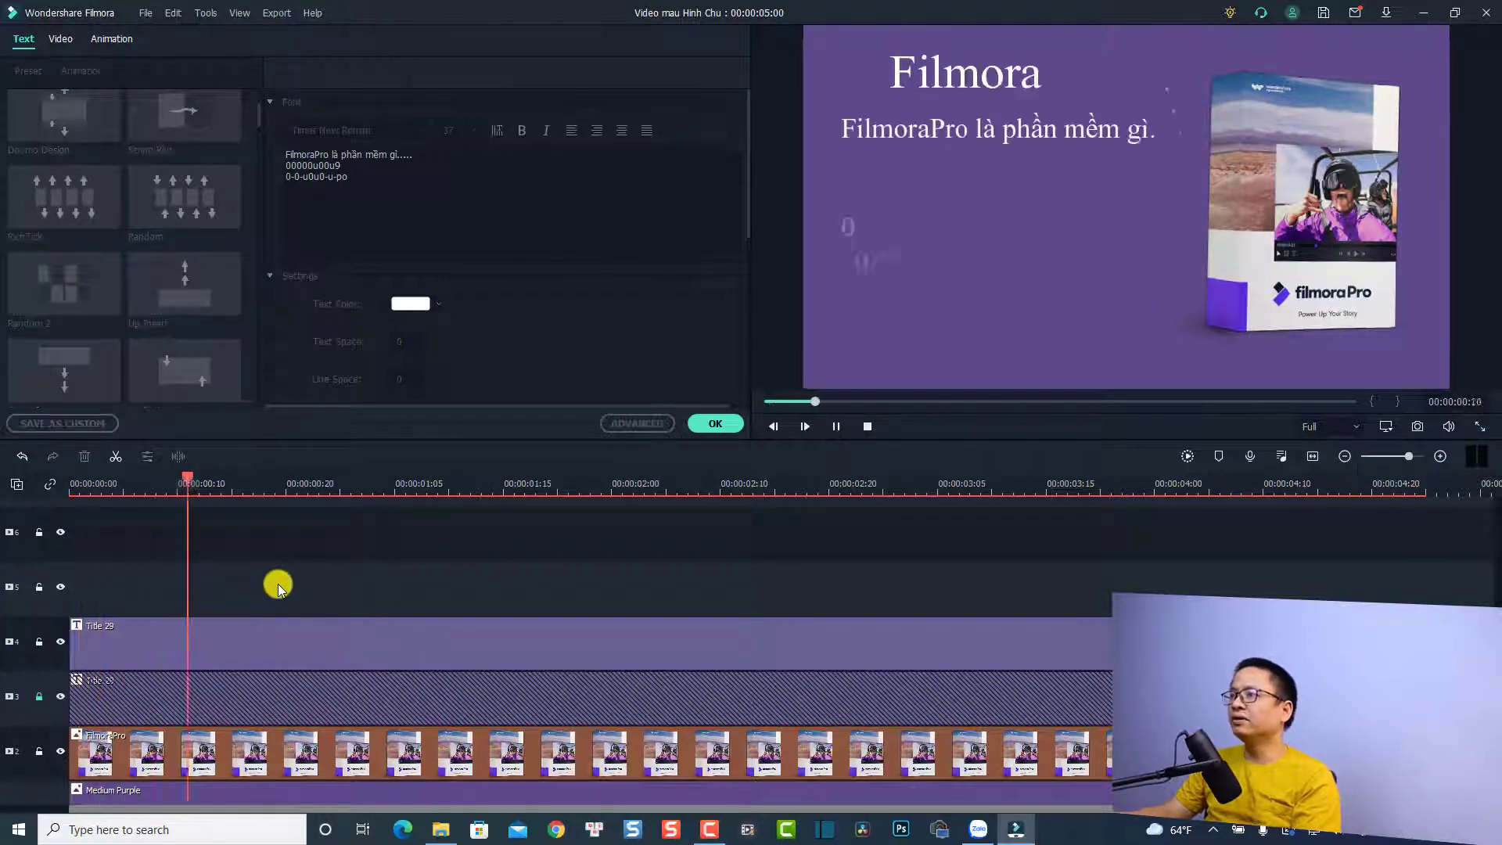
key("space")
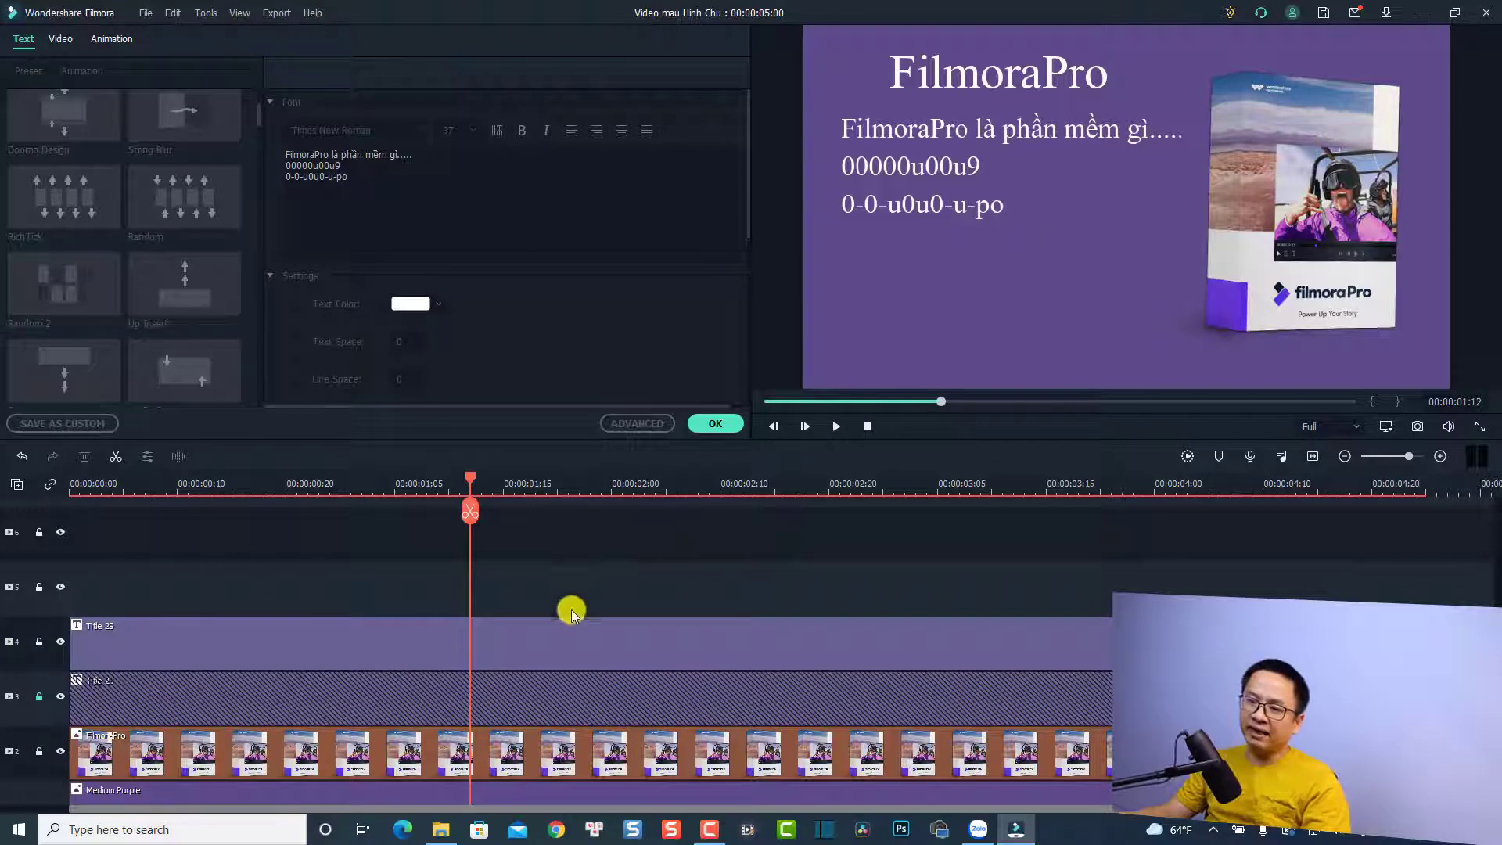
Extend the three-line title's opening animation to about 2.9 seconds in Advanced Text Edit, previewing it along the way
left_click(515, 632)
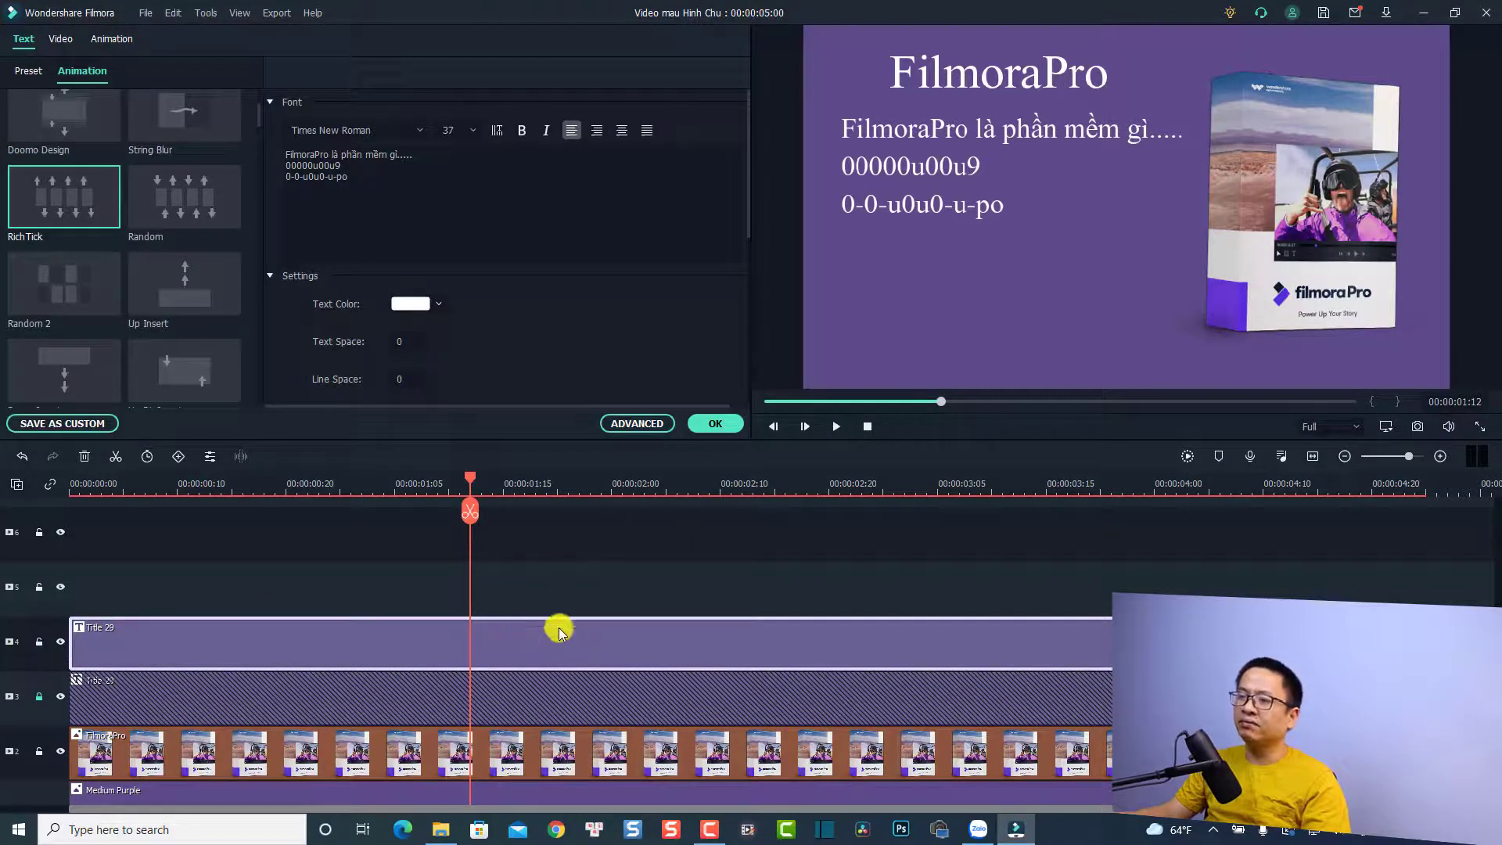
left_click(630, 425)
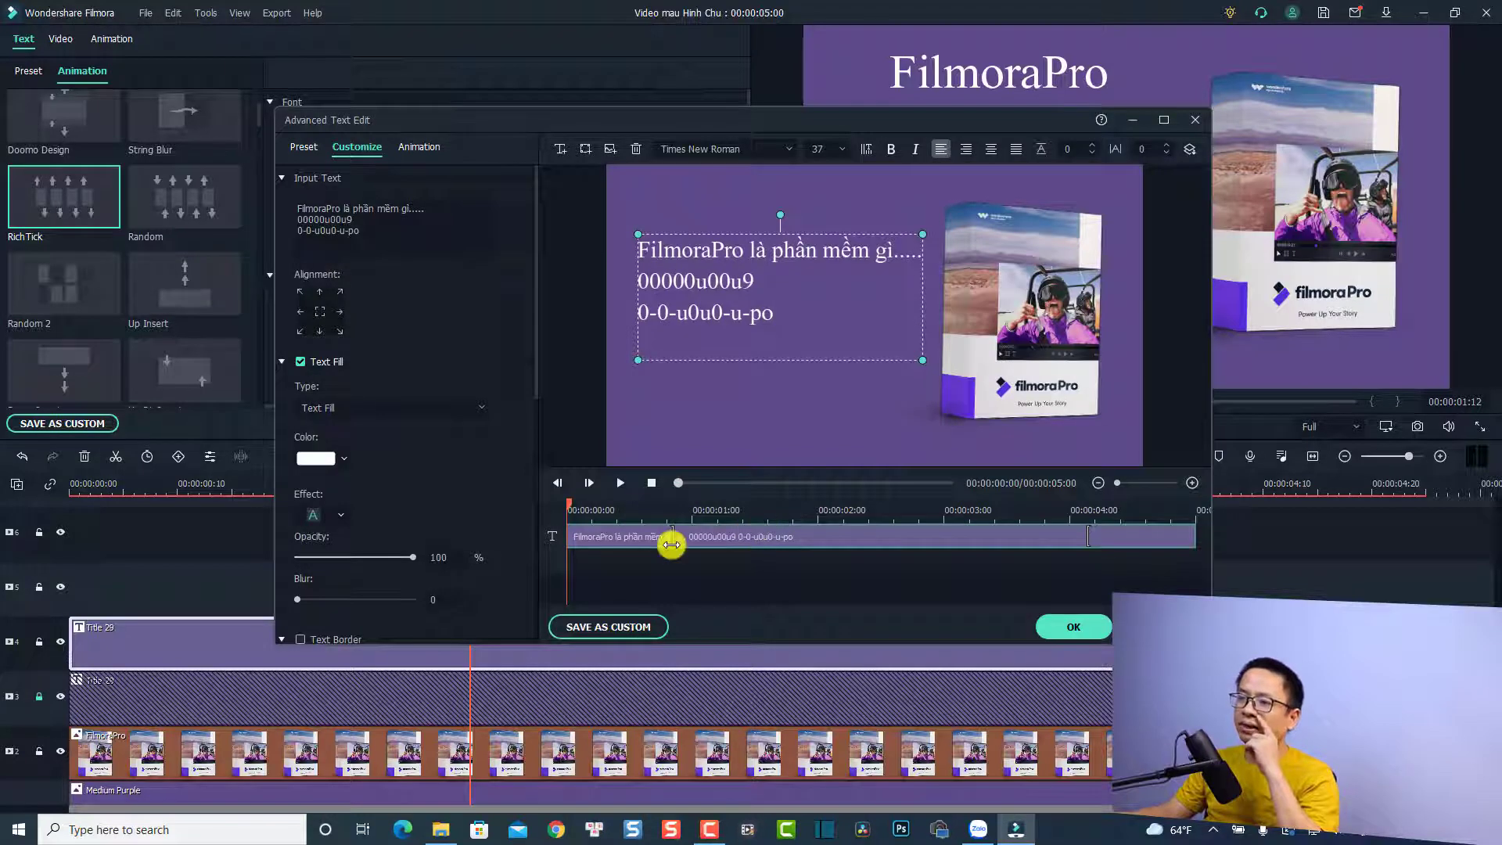
left_click_drag(671, 544, 763, 542)
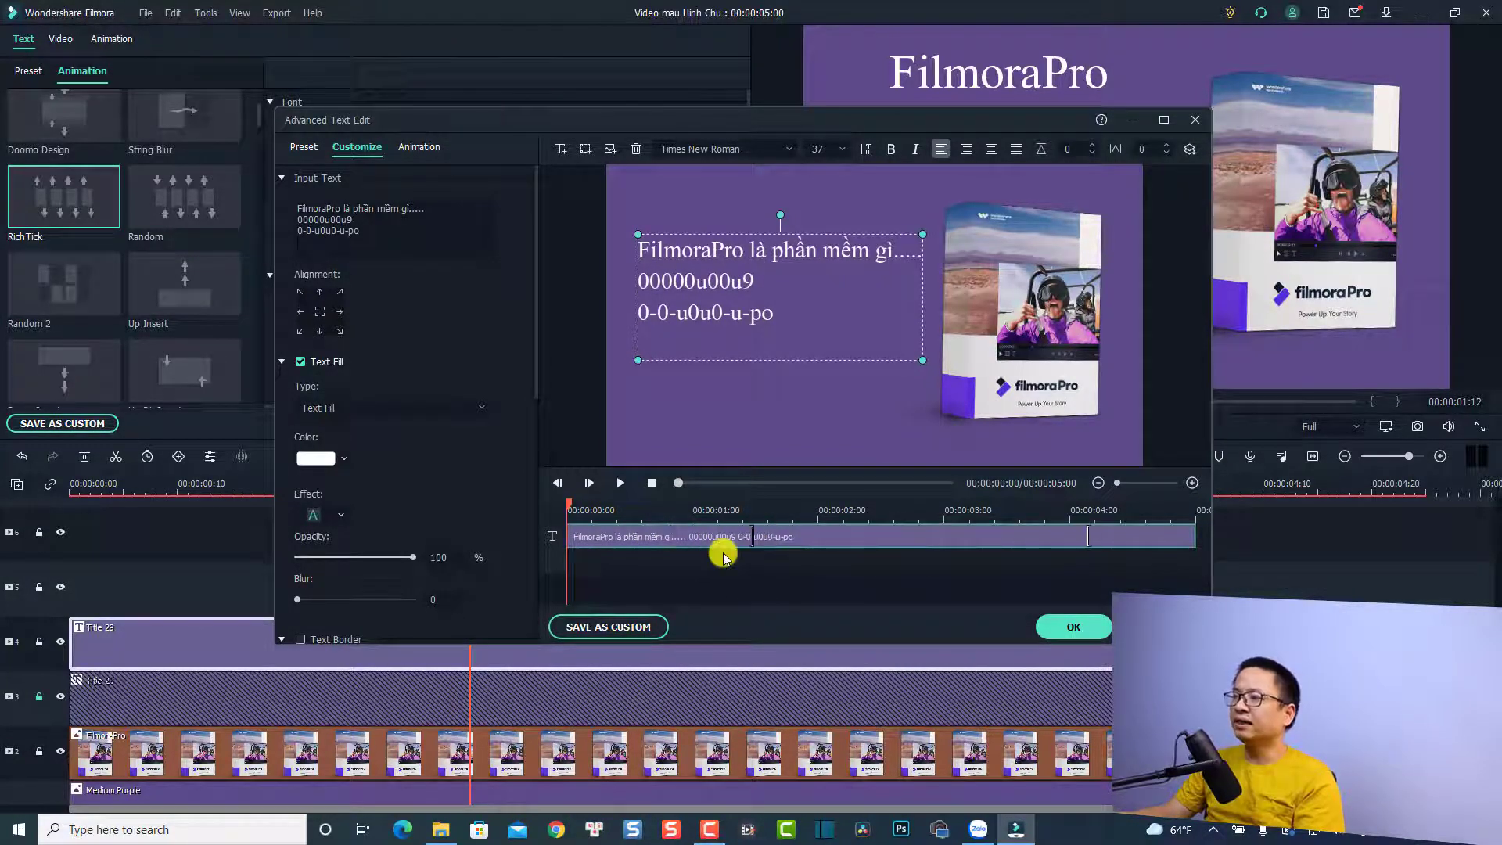
key("space")
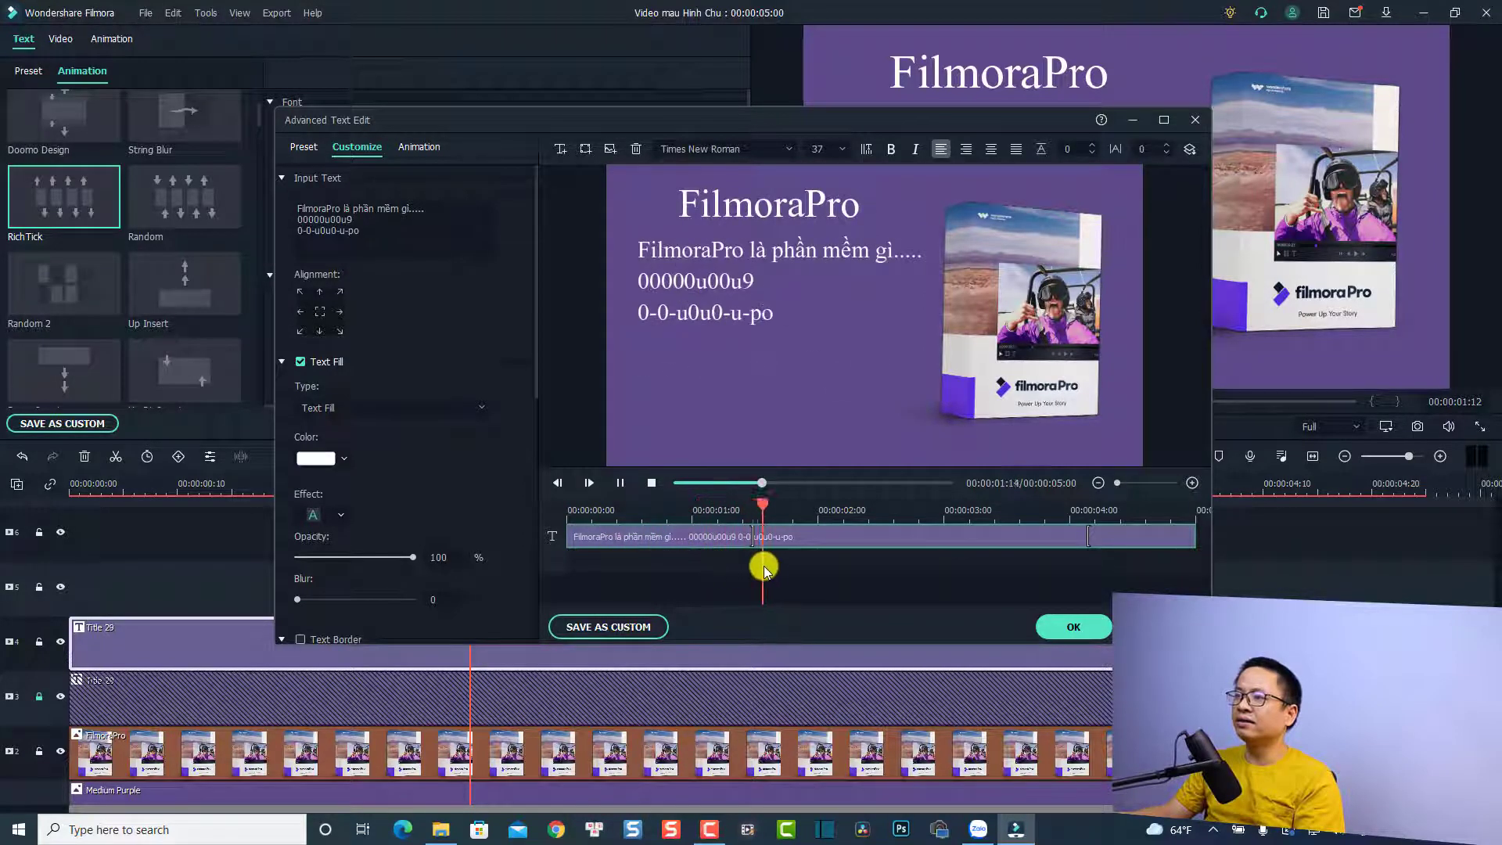
left_click_drag(752, 540, 933, 539)
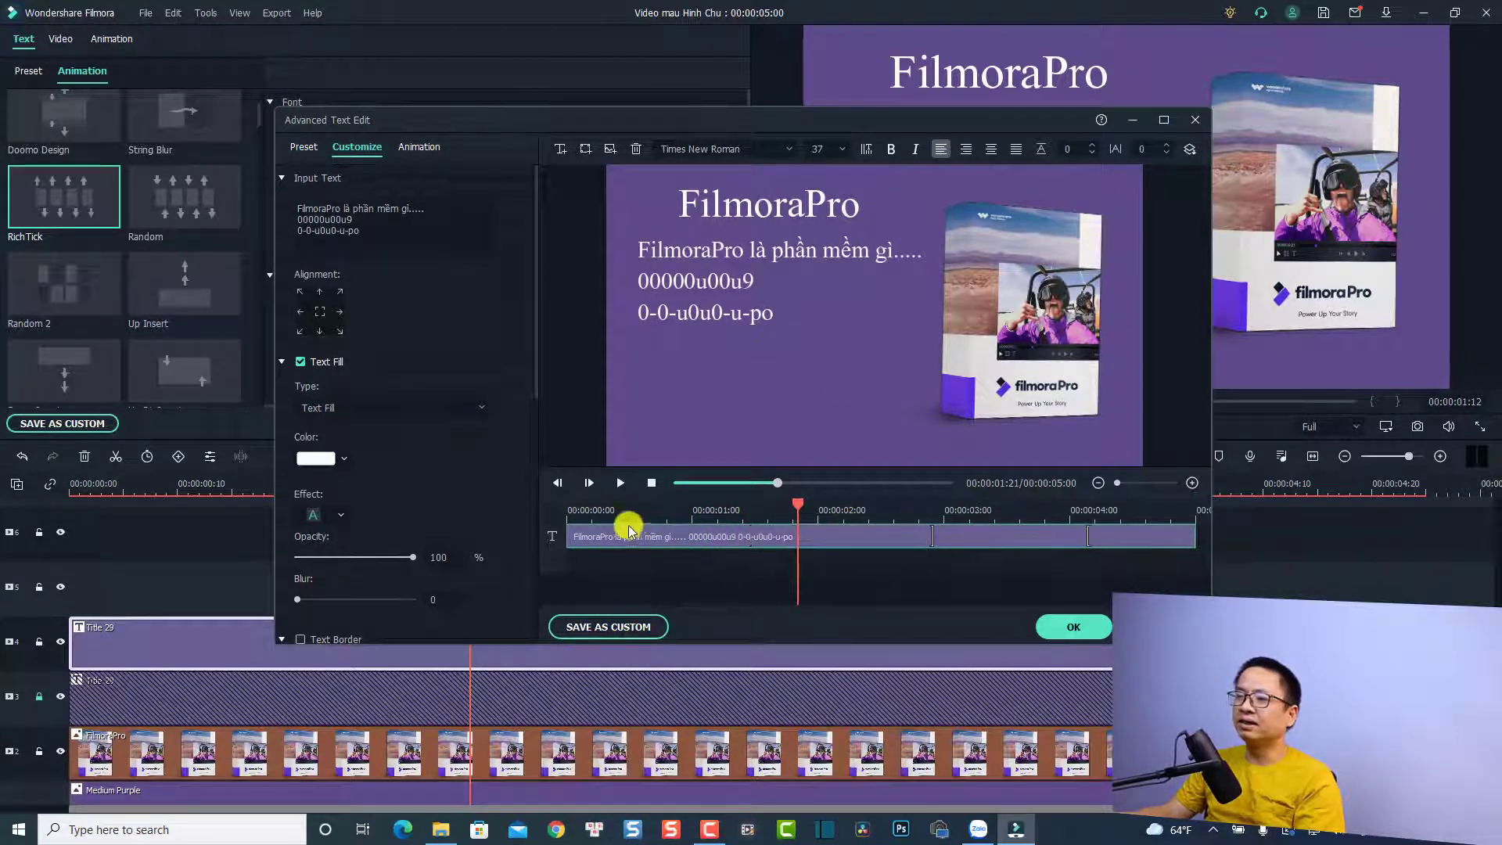
Preview the slowed animation, shorten its opening part to about 2.7 seconds and confirm, returning to near the start of the timeline
left_click(585, 510)
key("space")
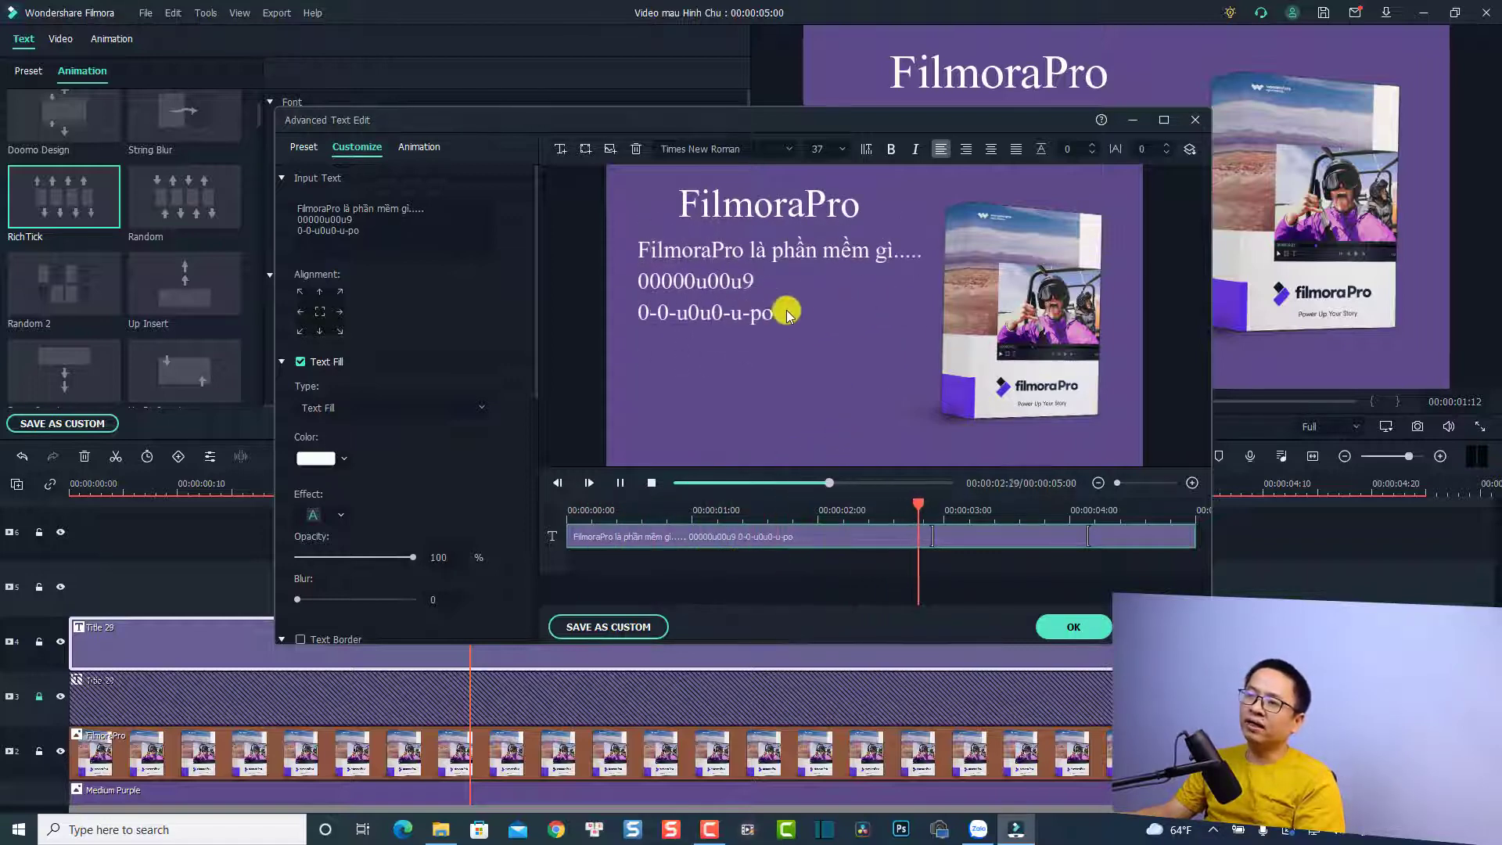
key("space")
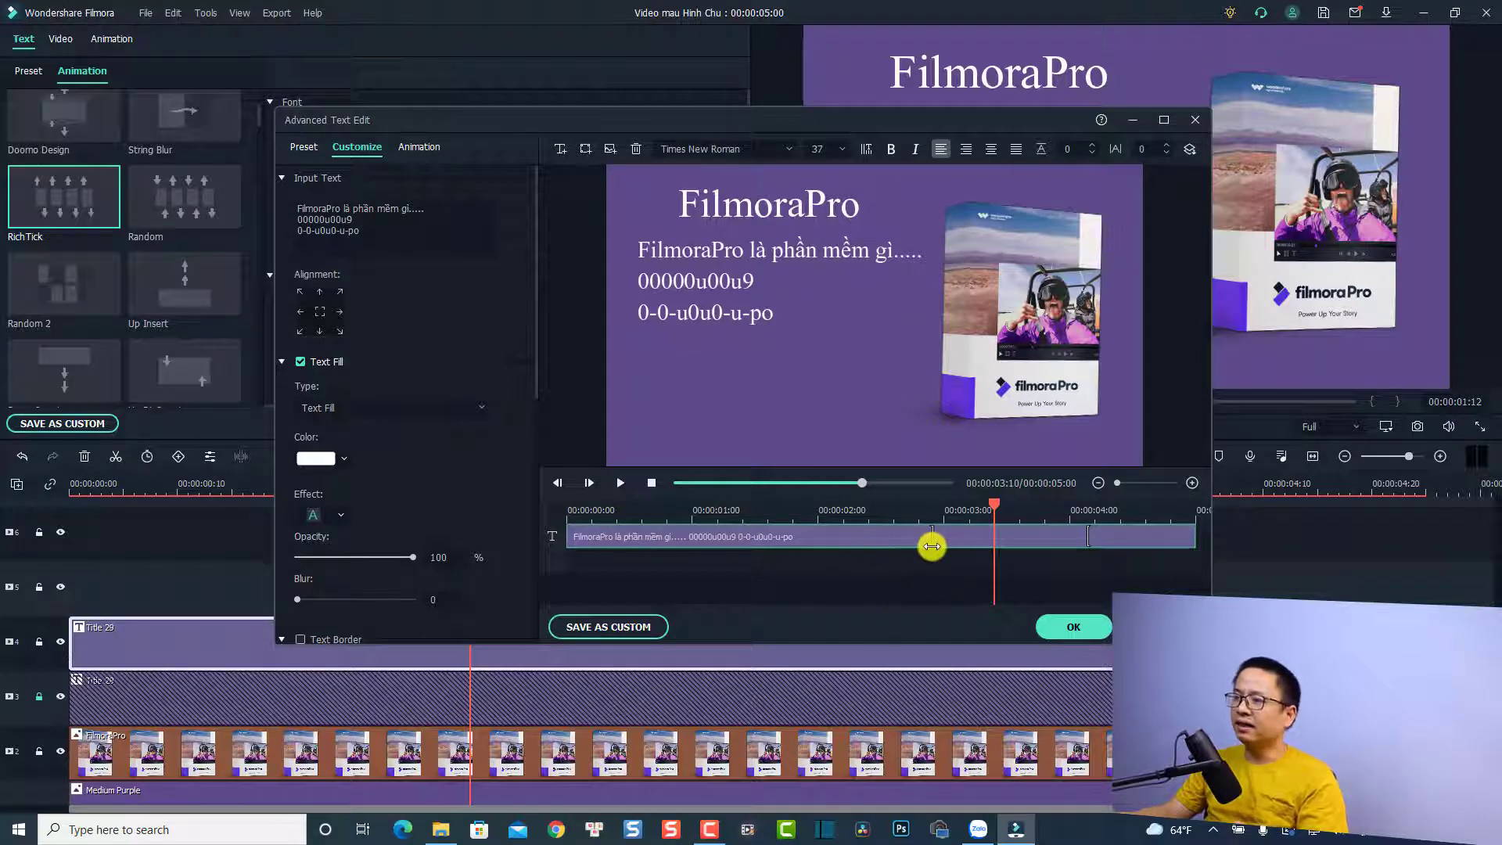
mouse_move(931, 546)
left_mouse_down()
mouse_move(986, 537)
mouse_move(858, 536)
mouse_move(903, 557)
left_mouse_up()
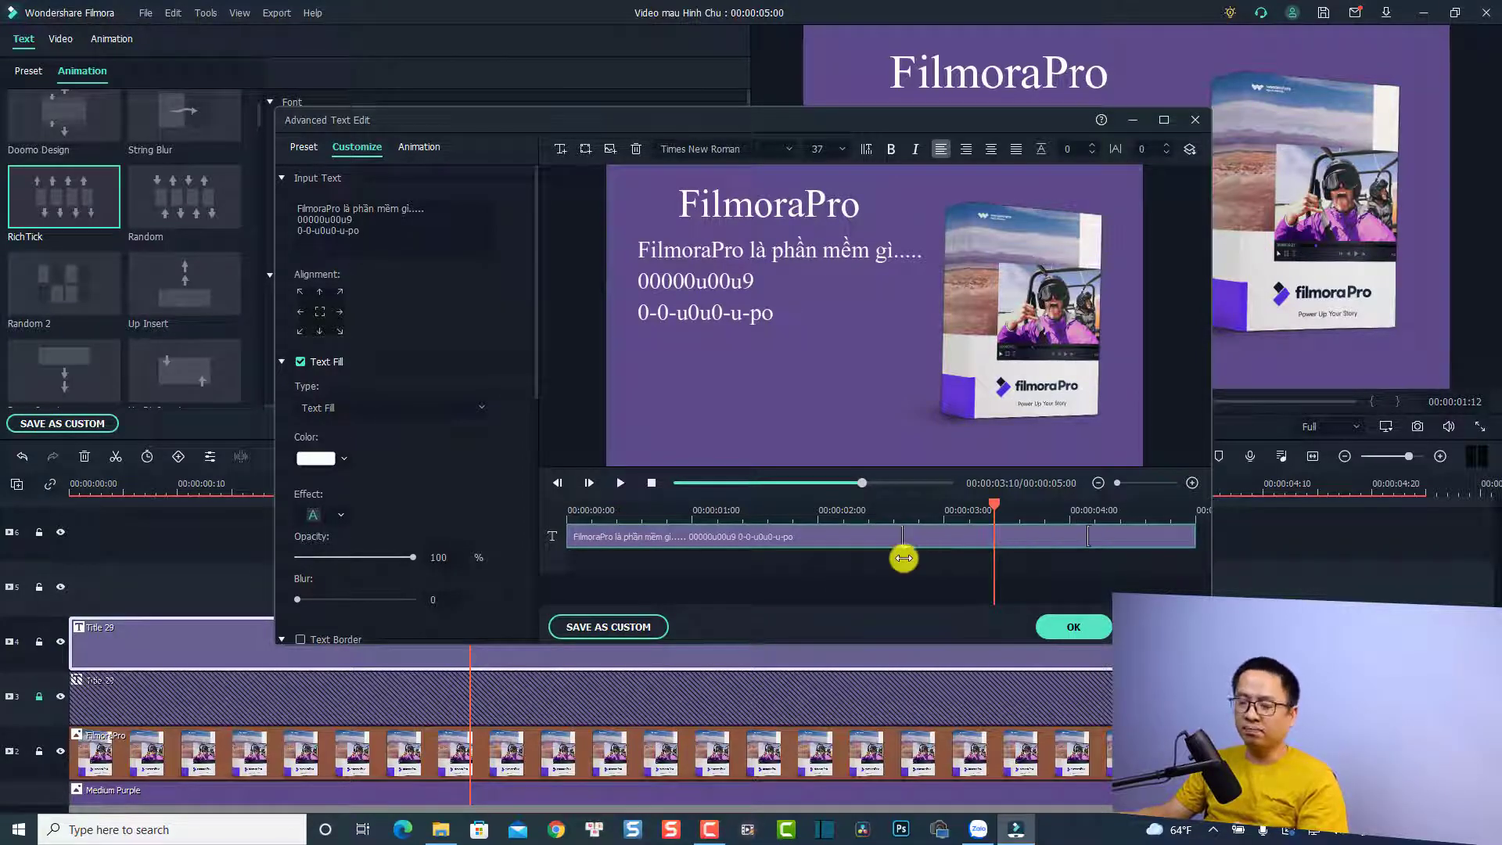
left_click(1078, 625)
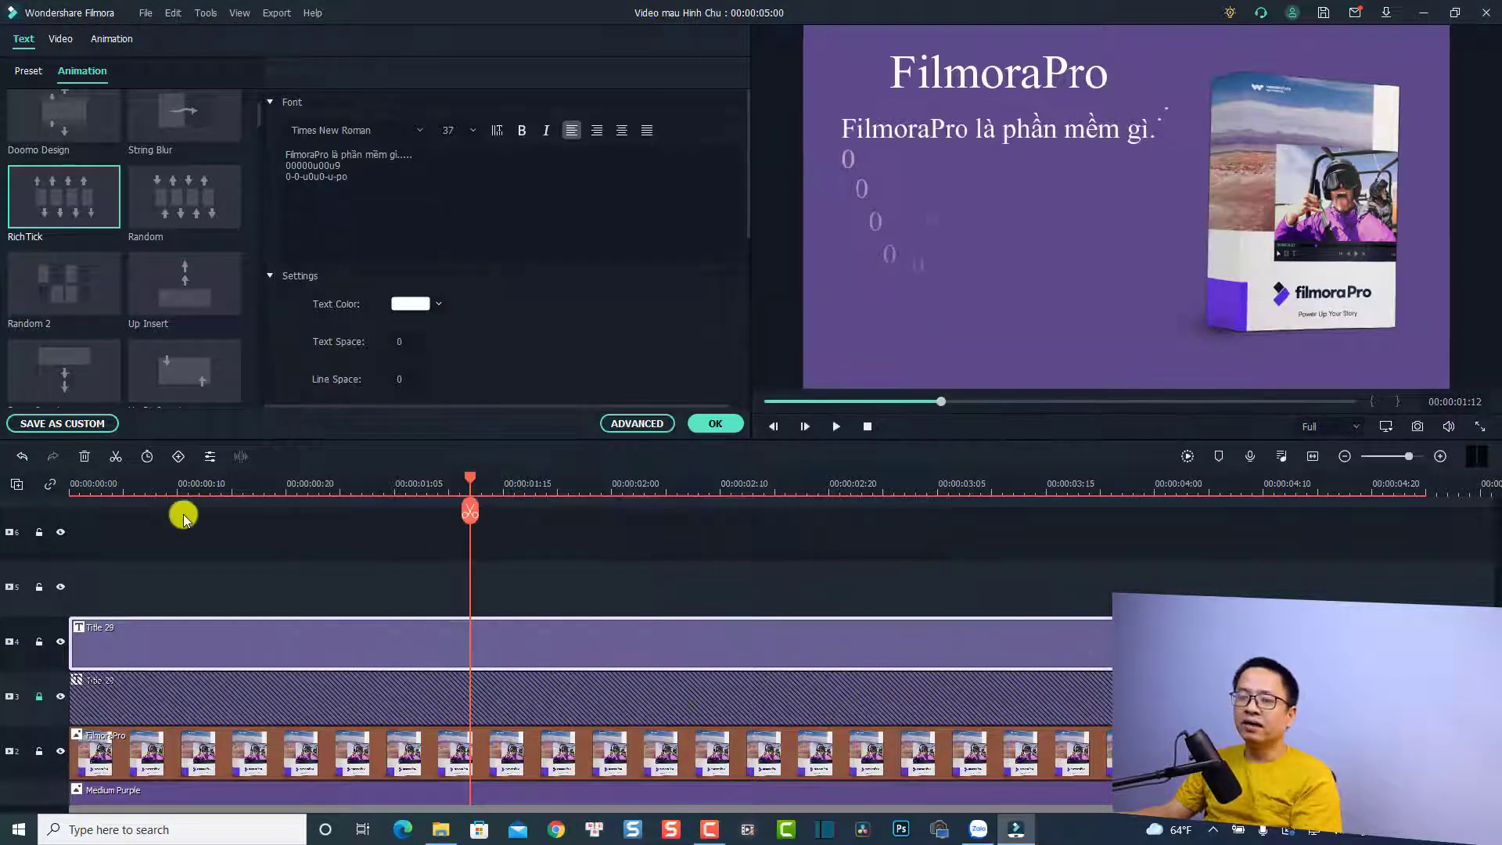
left_click(100, 490)
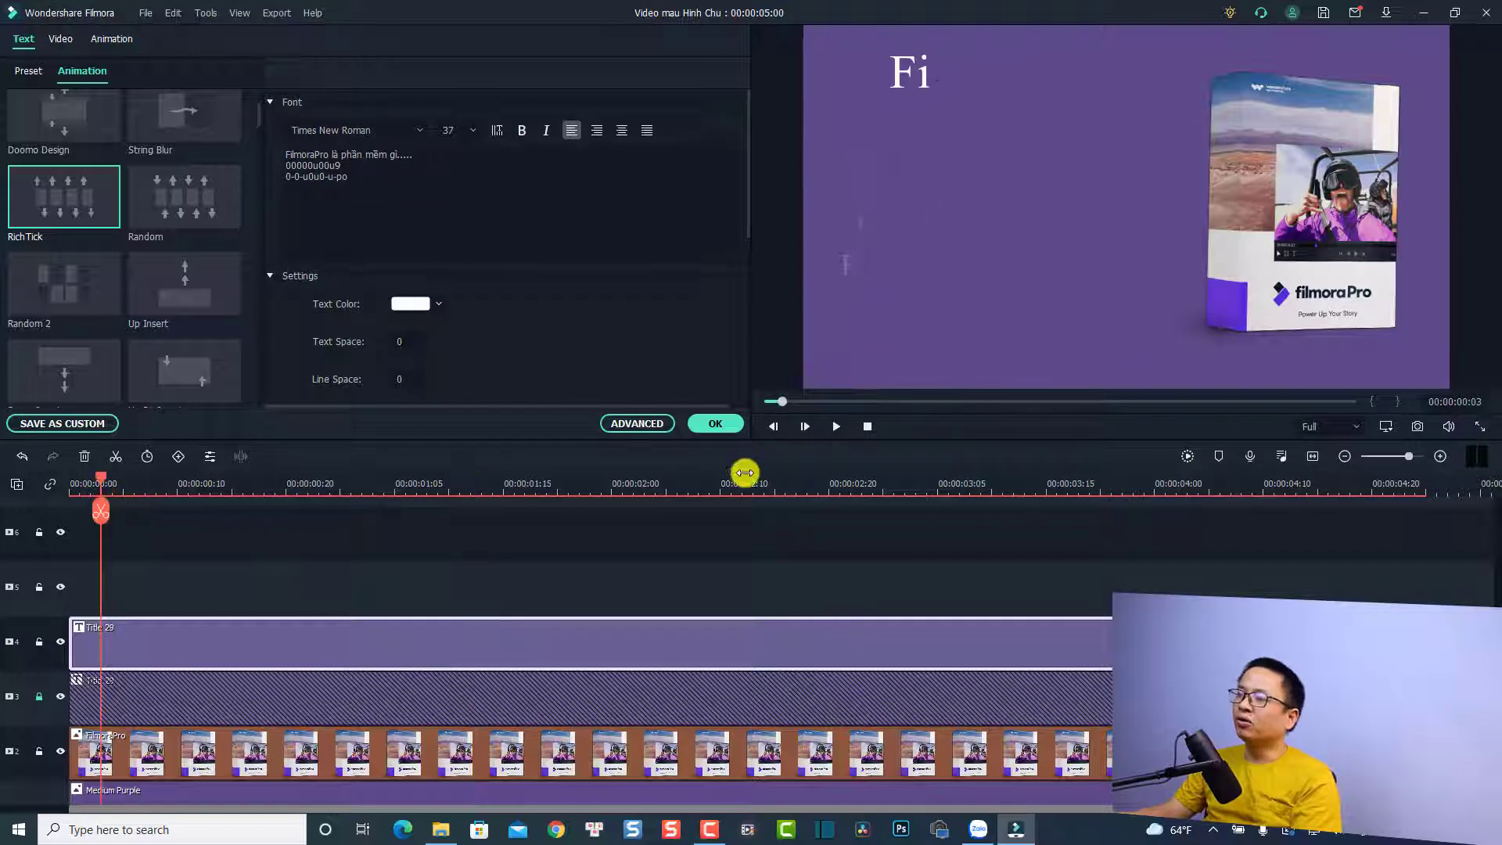
Duplicate the three-line title from track 4 onto track 5 at the start of the timeline, locking track 4
left_click(715, 423)
key("space")
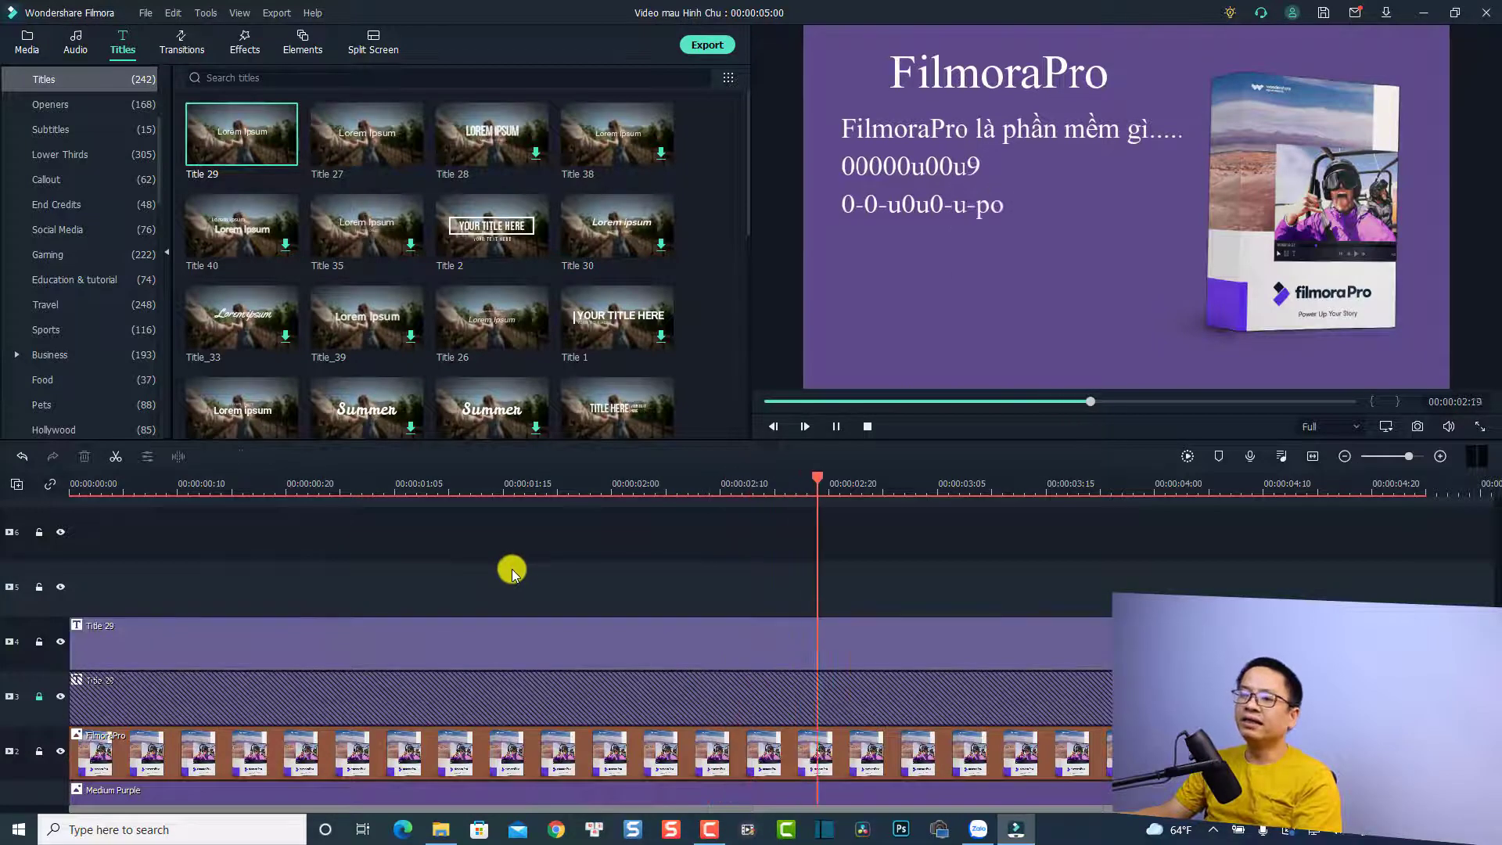
right_click(386, 644)
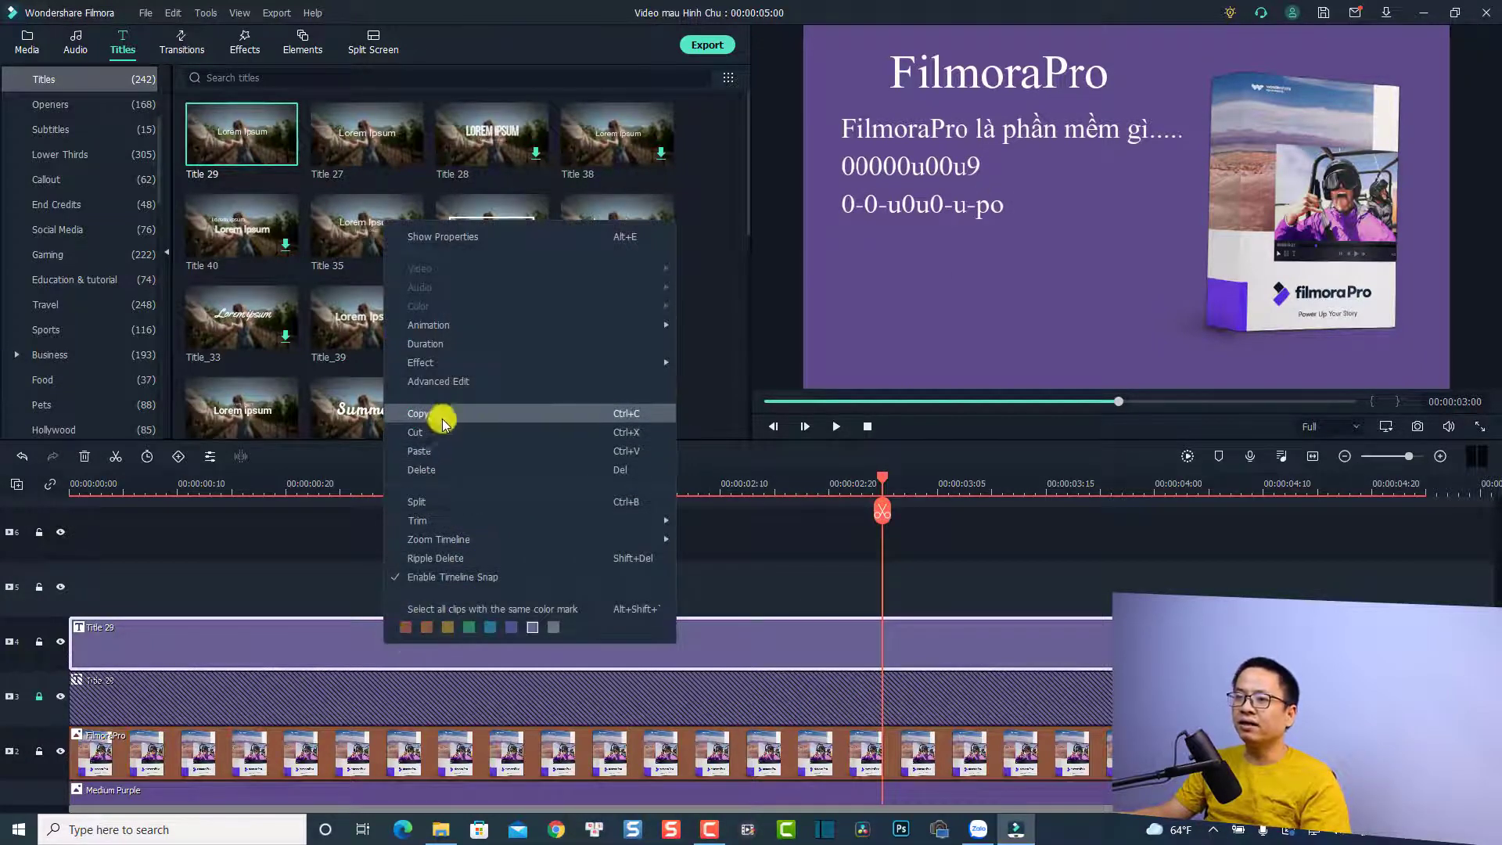
left_click(444, 414)
left_click(40, 643)
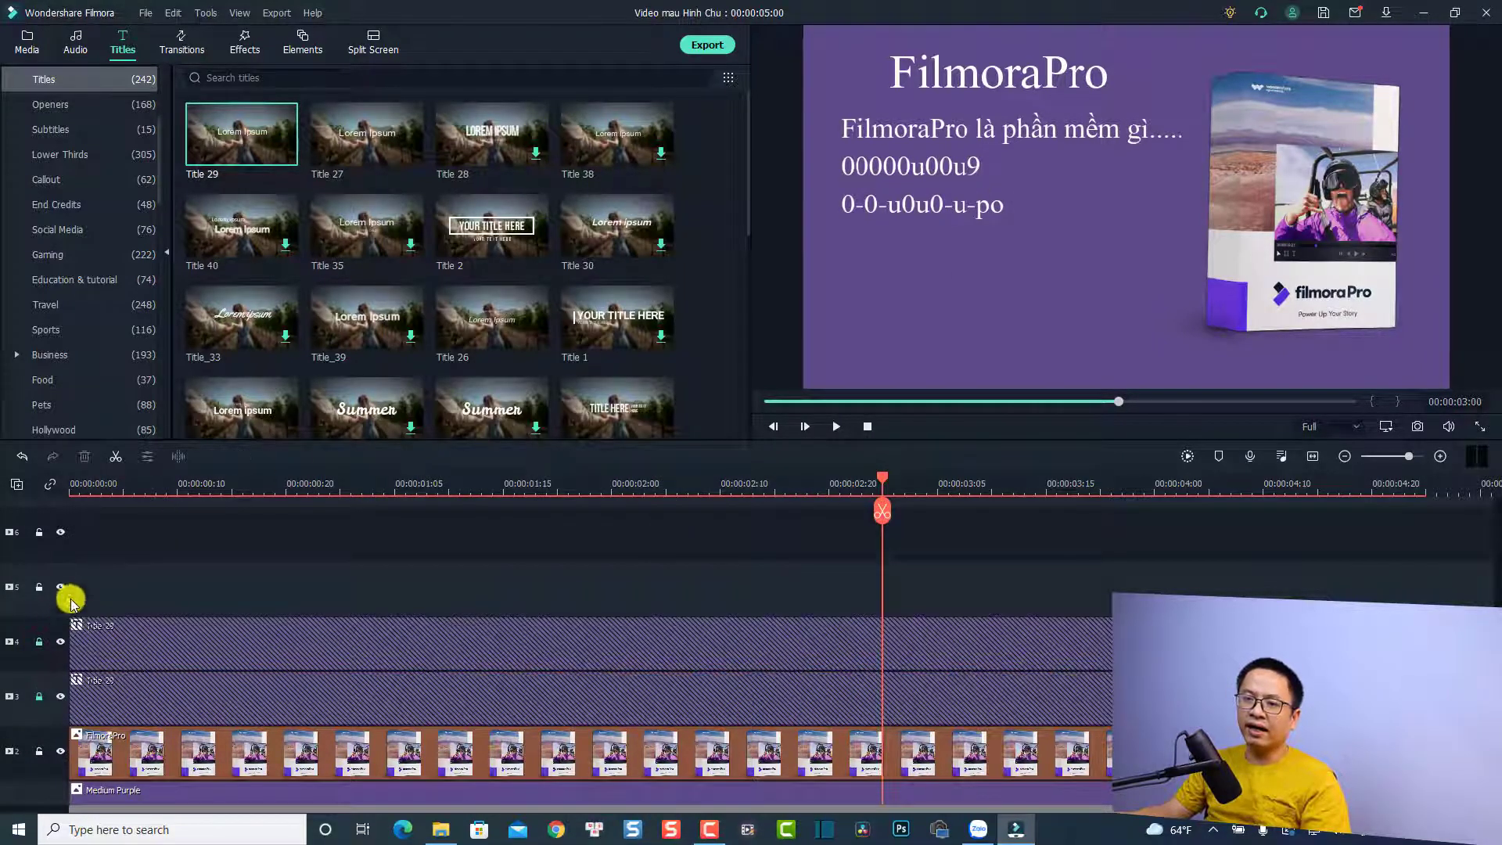
left_click(92, 489)
key("ctrl+v")
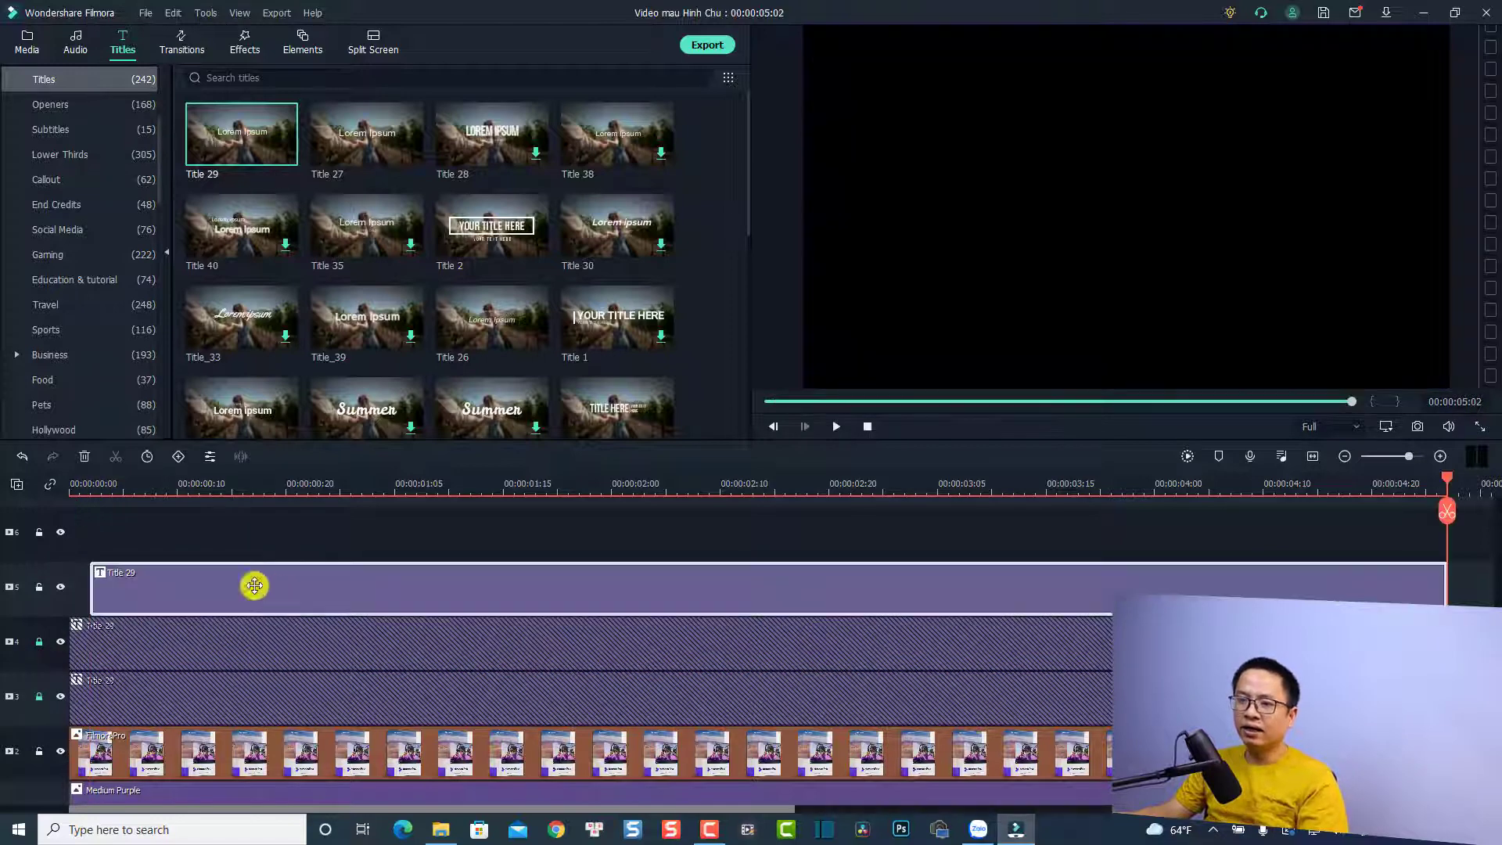
left_click_drag(252, 586, 229, 586)
Replace the text of the copied title on track 5 with "Ký tên:"
left_click(242, 489)
double_click(285, 592)
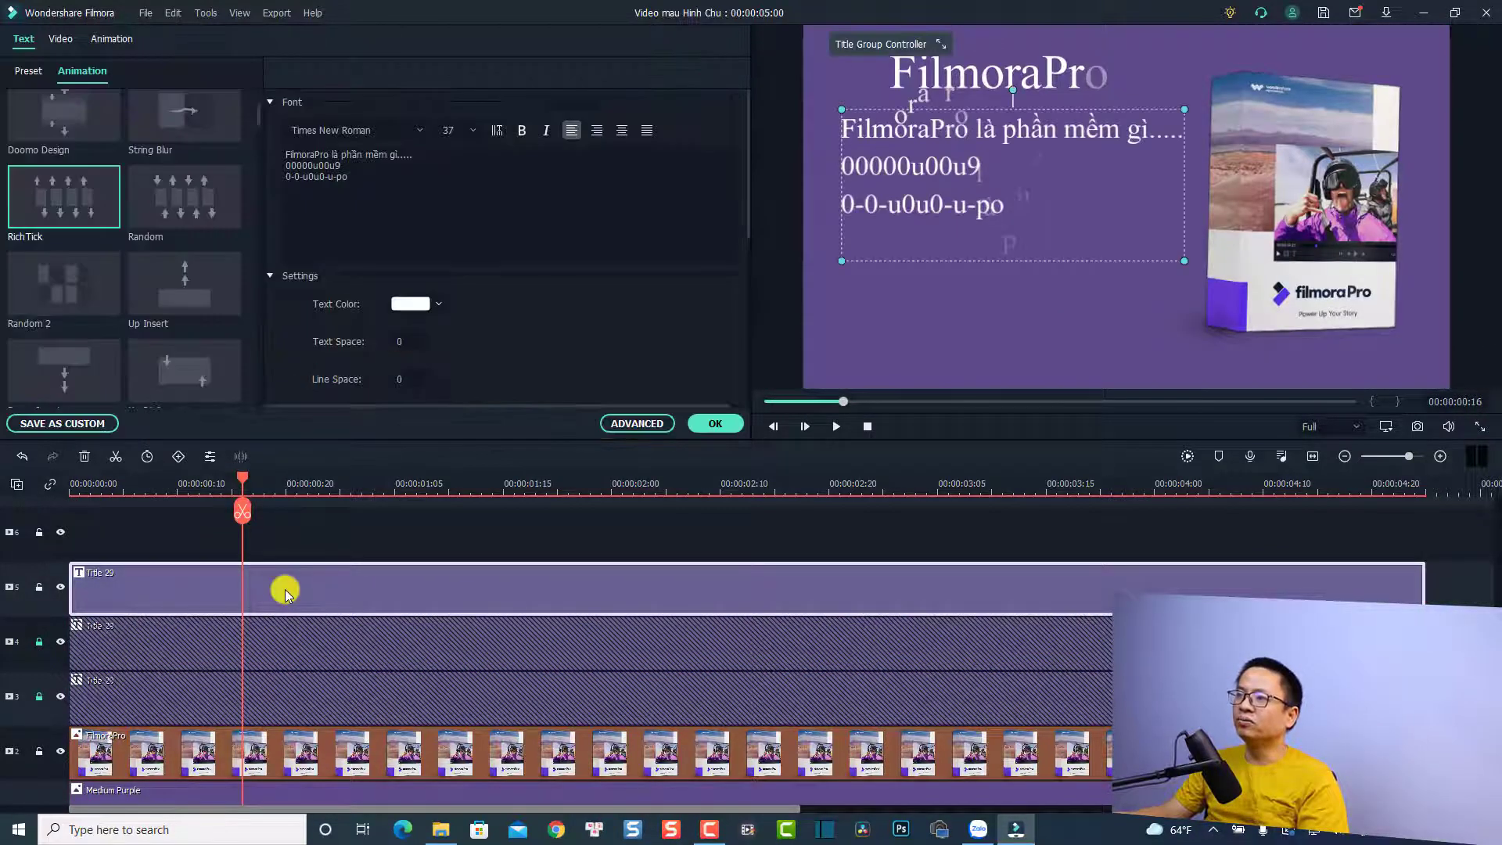
double_click(895, 208)
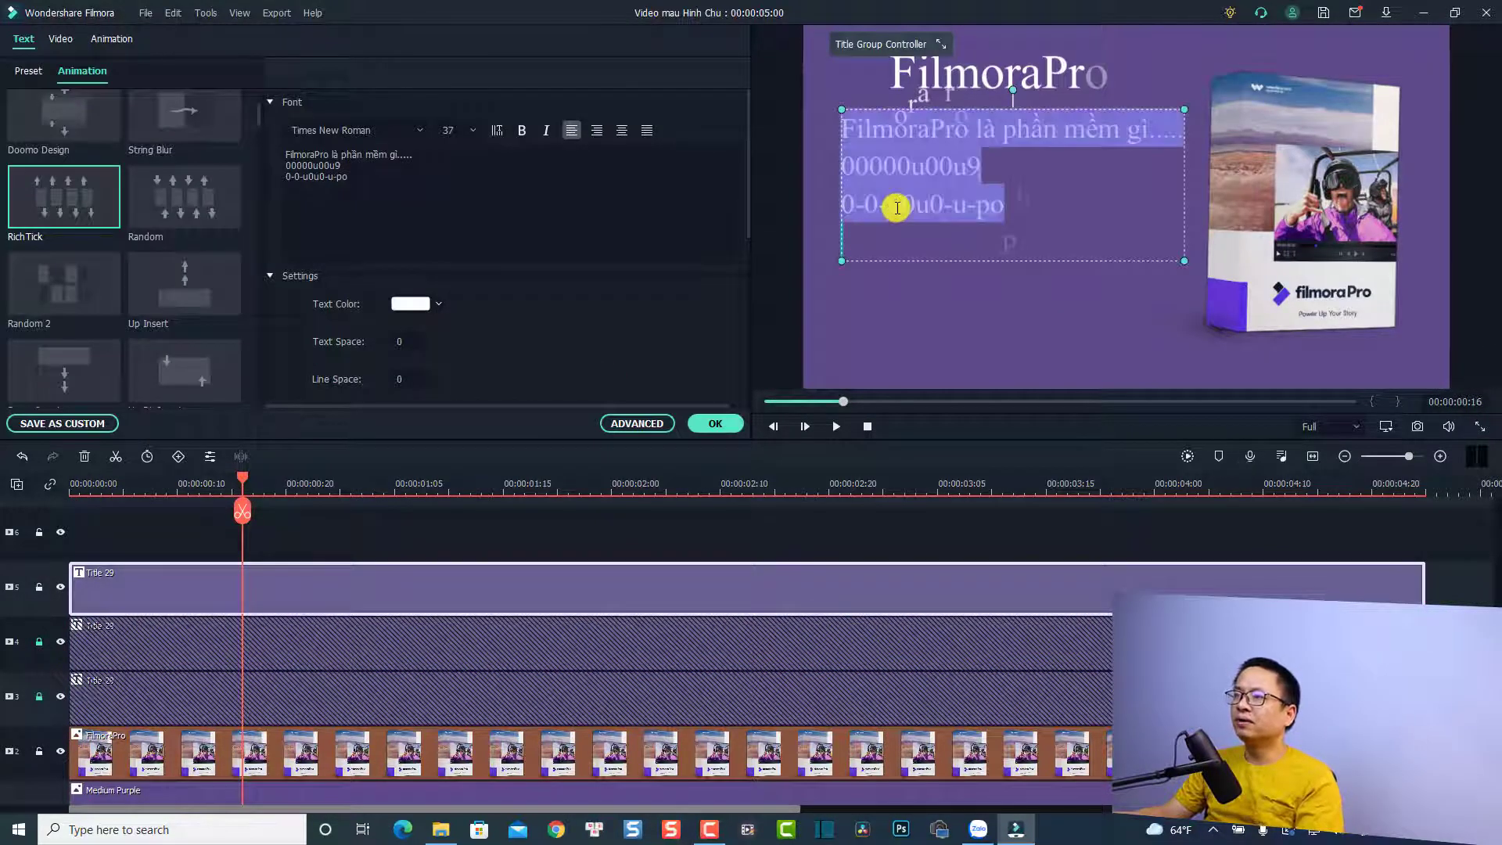
type("Ký tên")
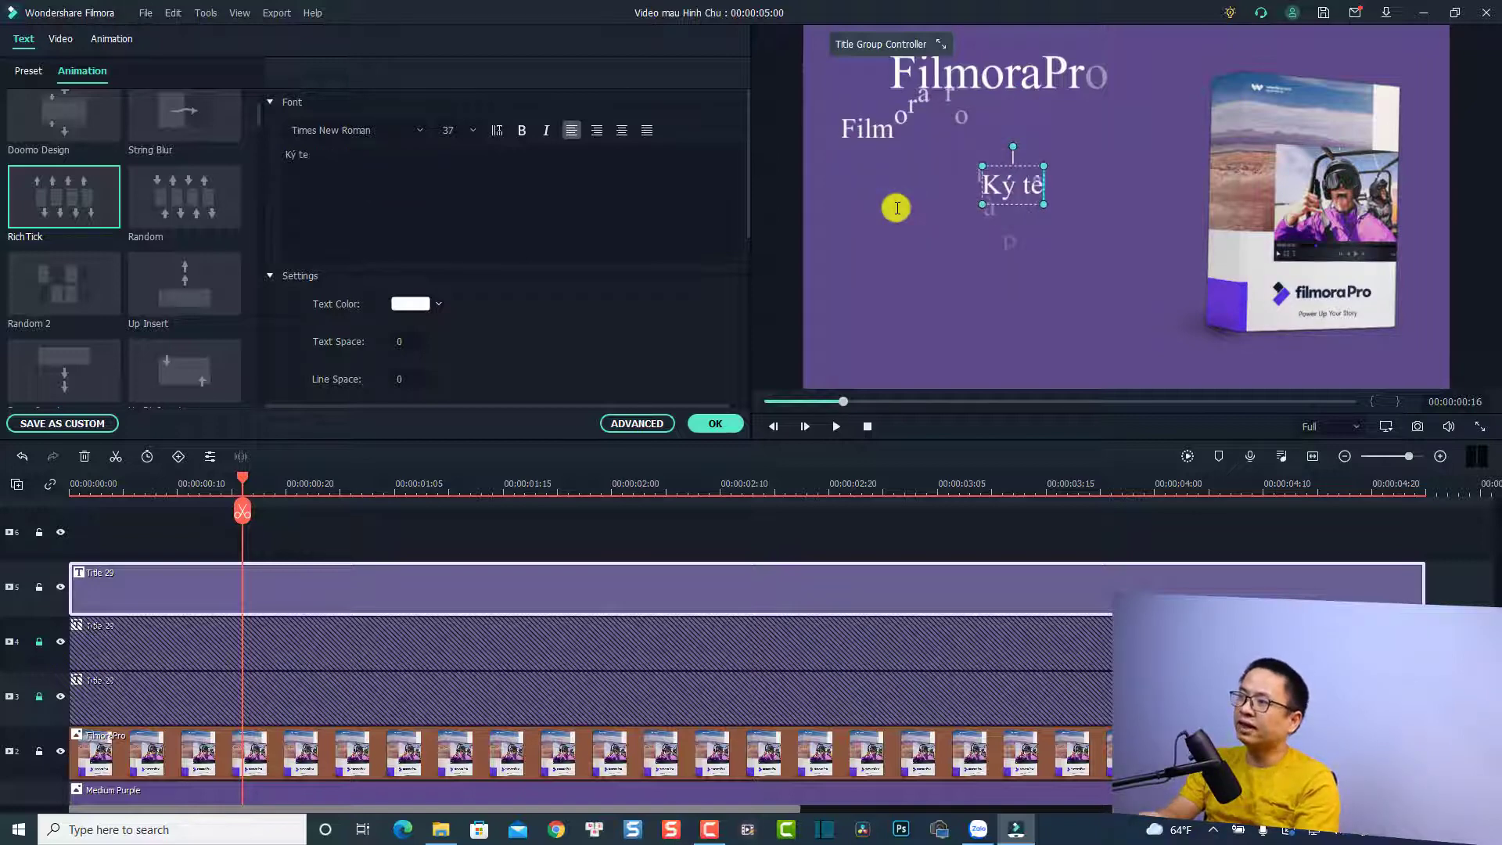
type(":")
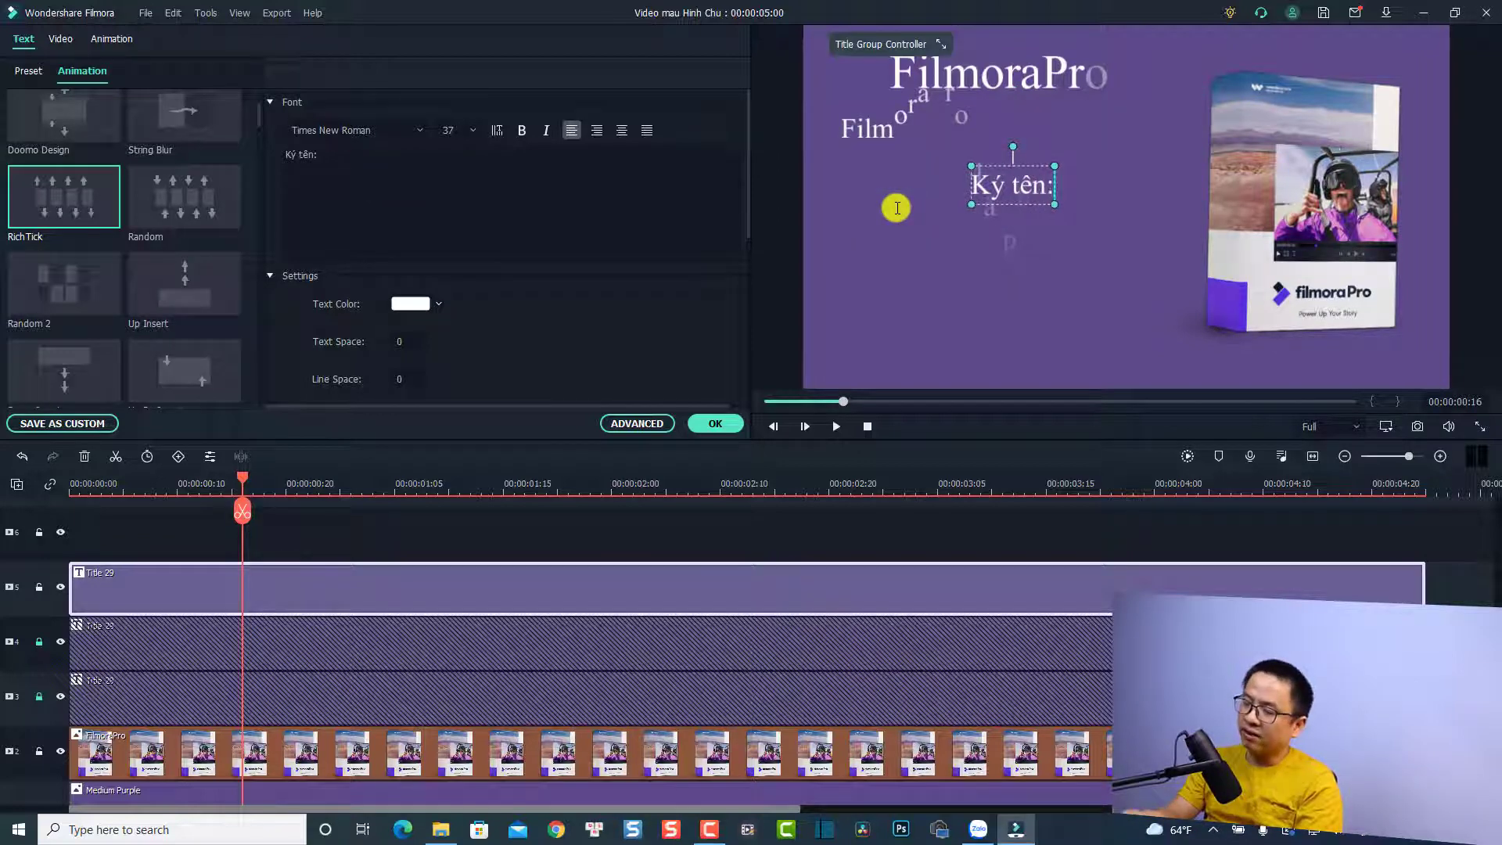
Place the "Ký tên:" title just below the three-line description, previewing its animation along the way
left_click(1053, 270)
left_click(1005, 181)
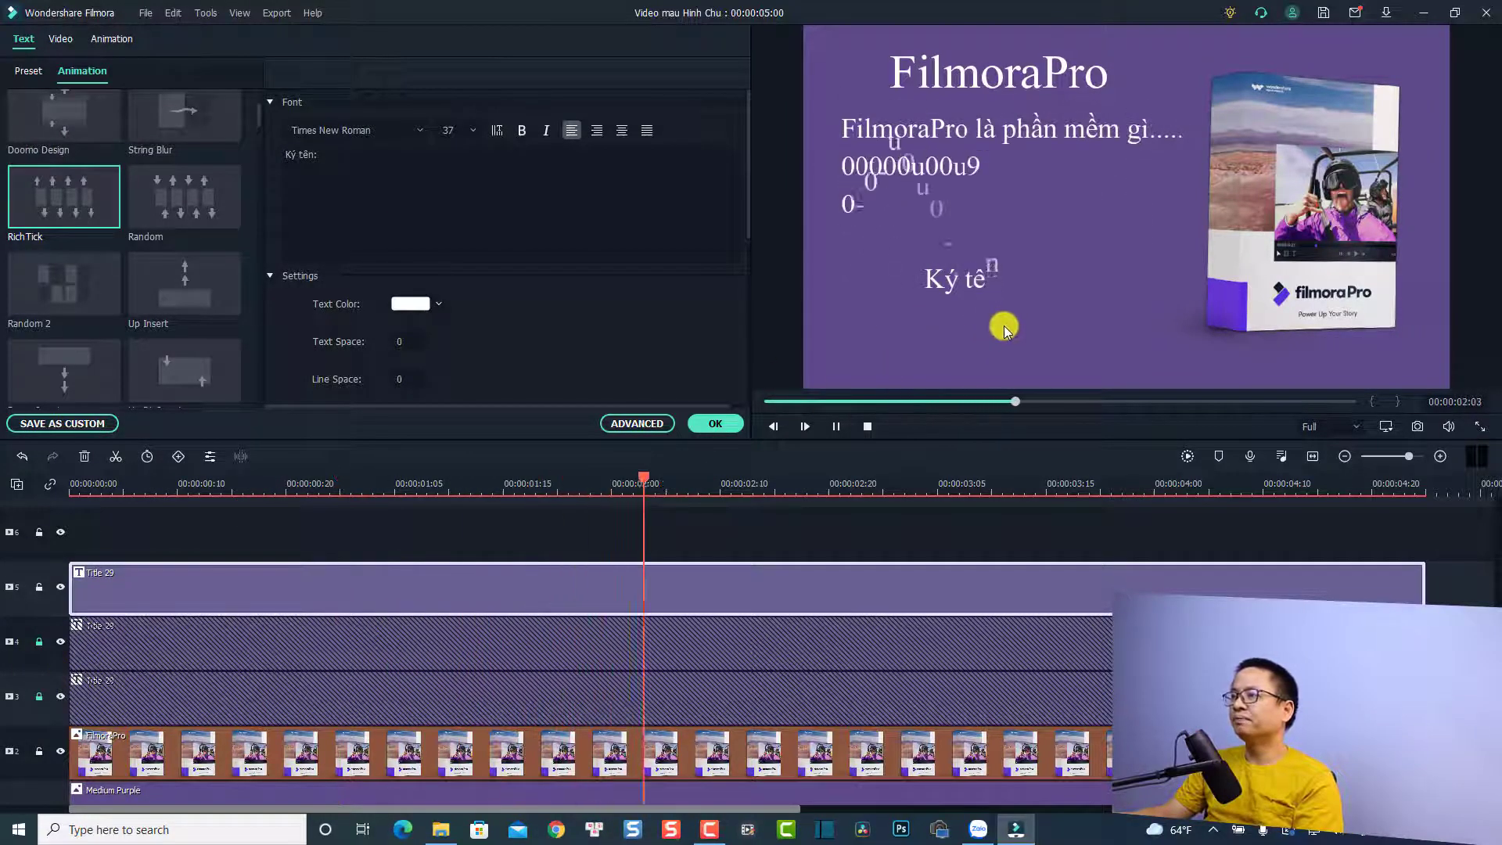
left_click(967, 279)
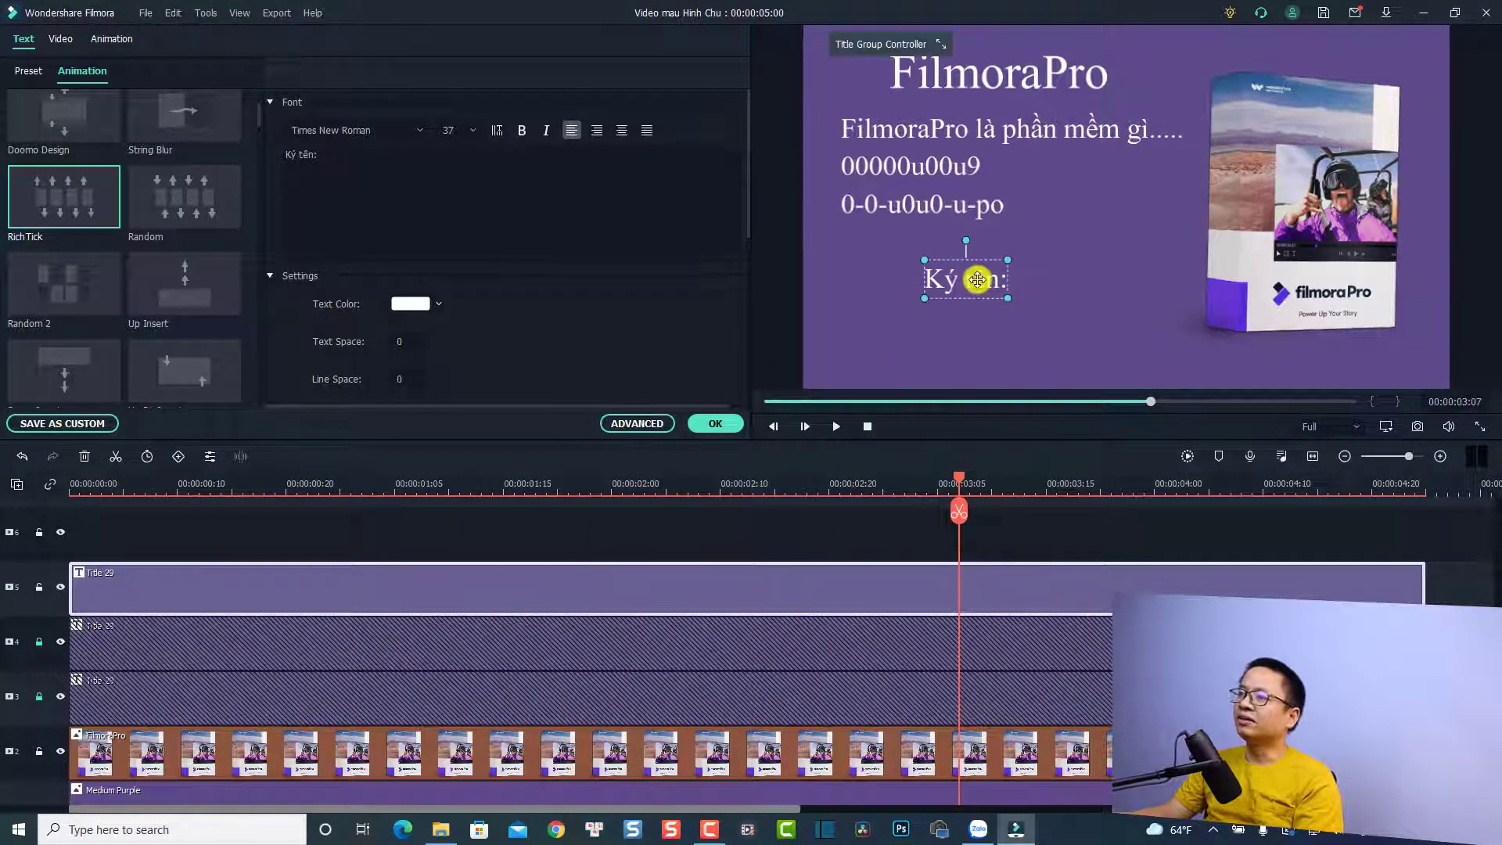
left_click_drag(963, 277, 940, 263)
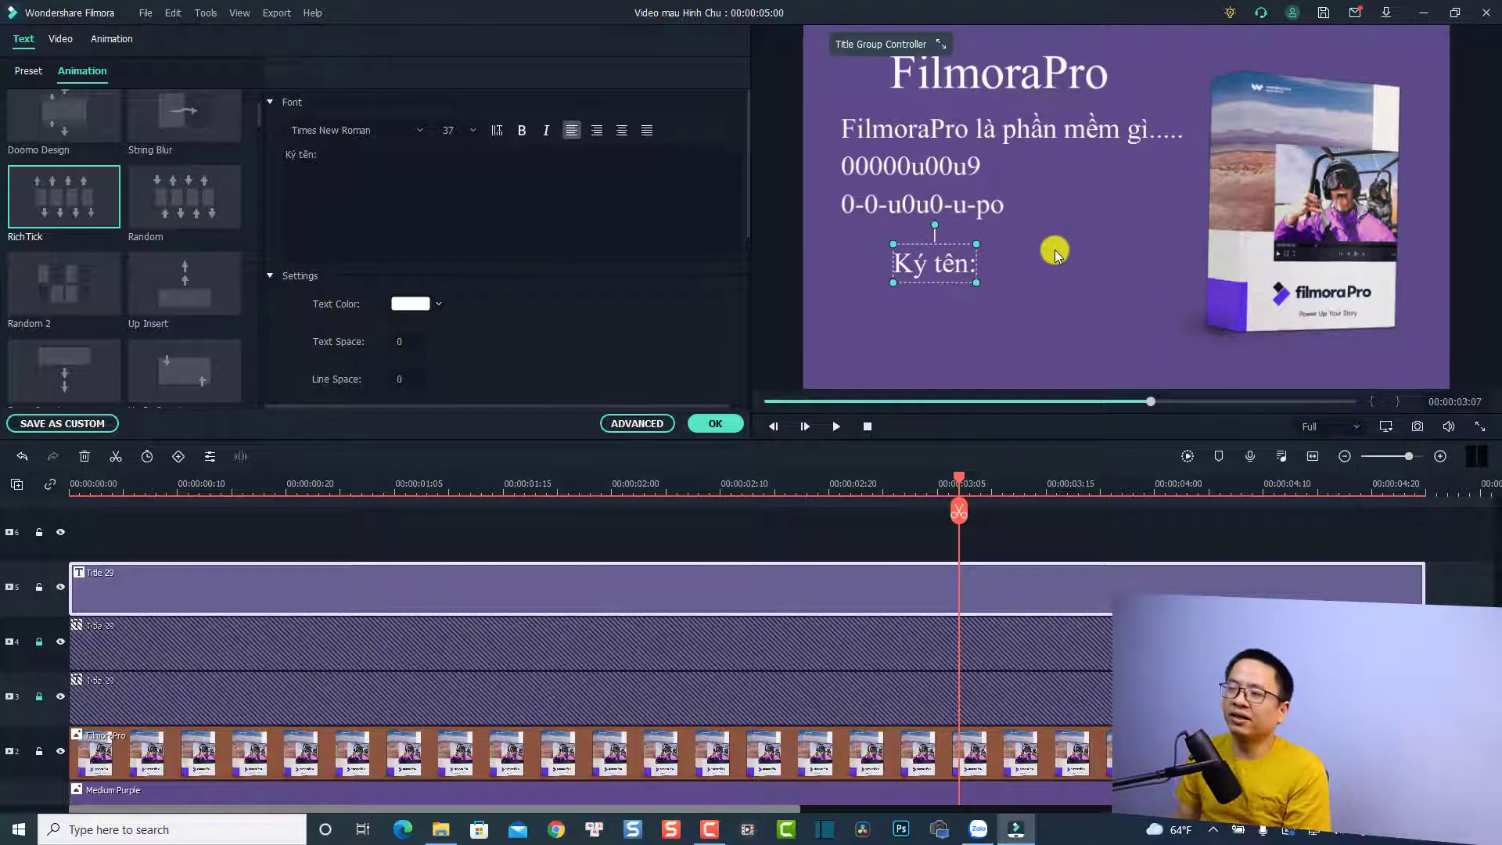
Replace the FilmoraPro box image on track 2 with the IMG_0004 photo, aligned to the start of the timeline
left_click(1251, 247)
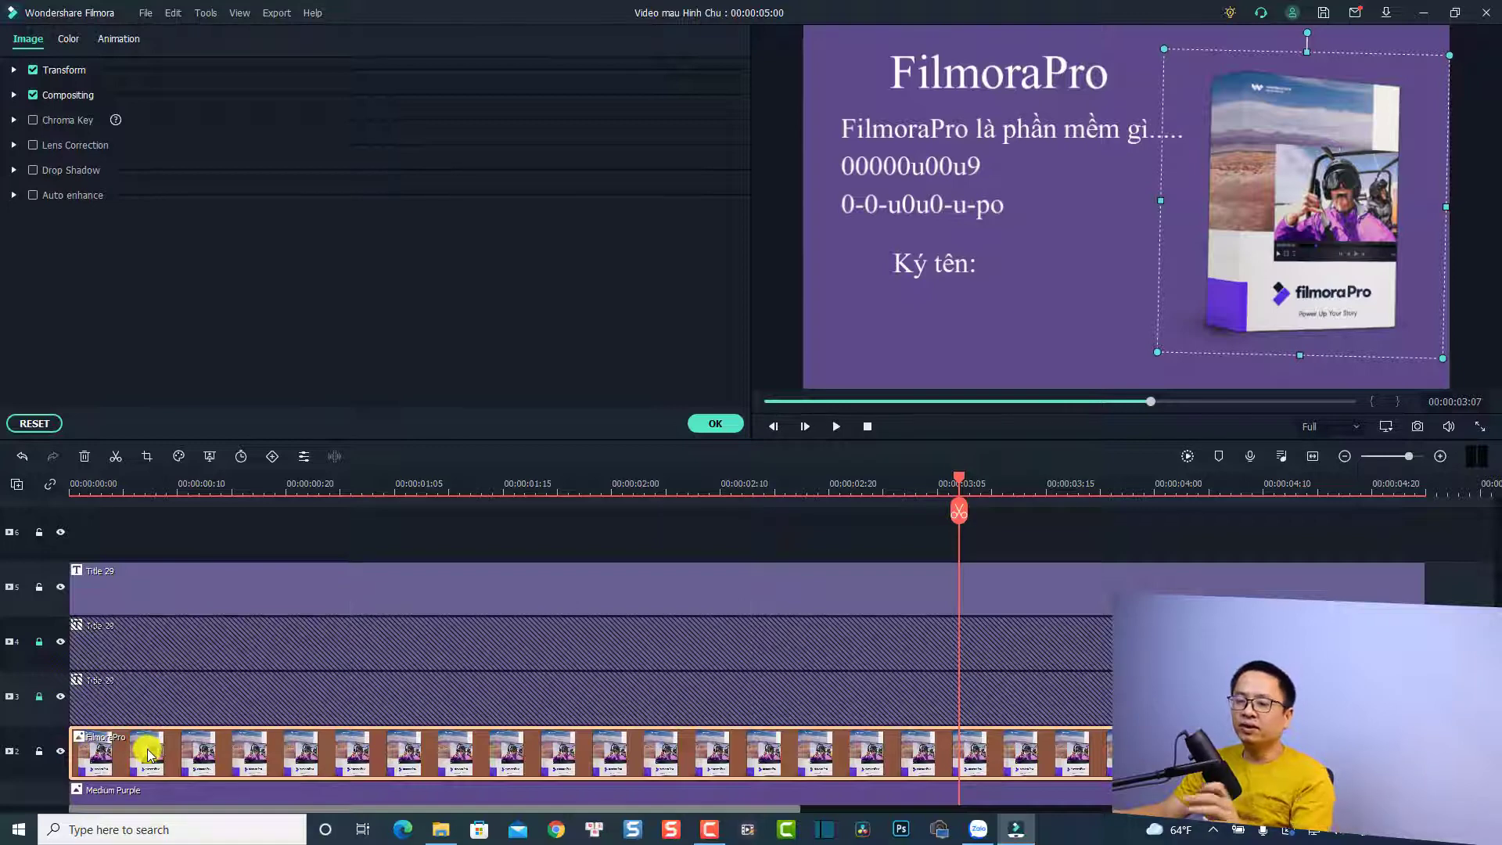
key("Delete")
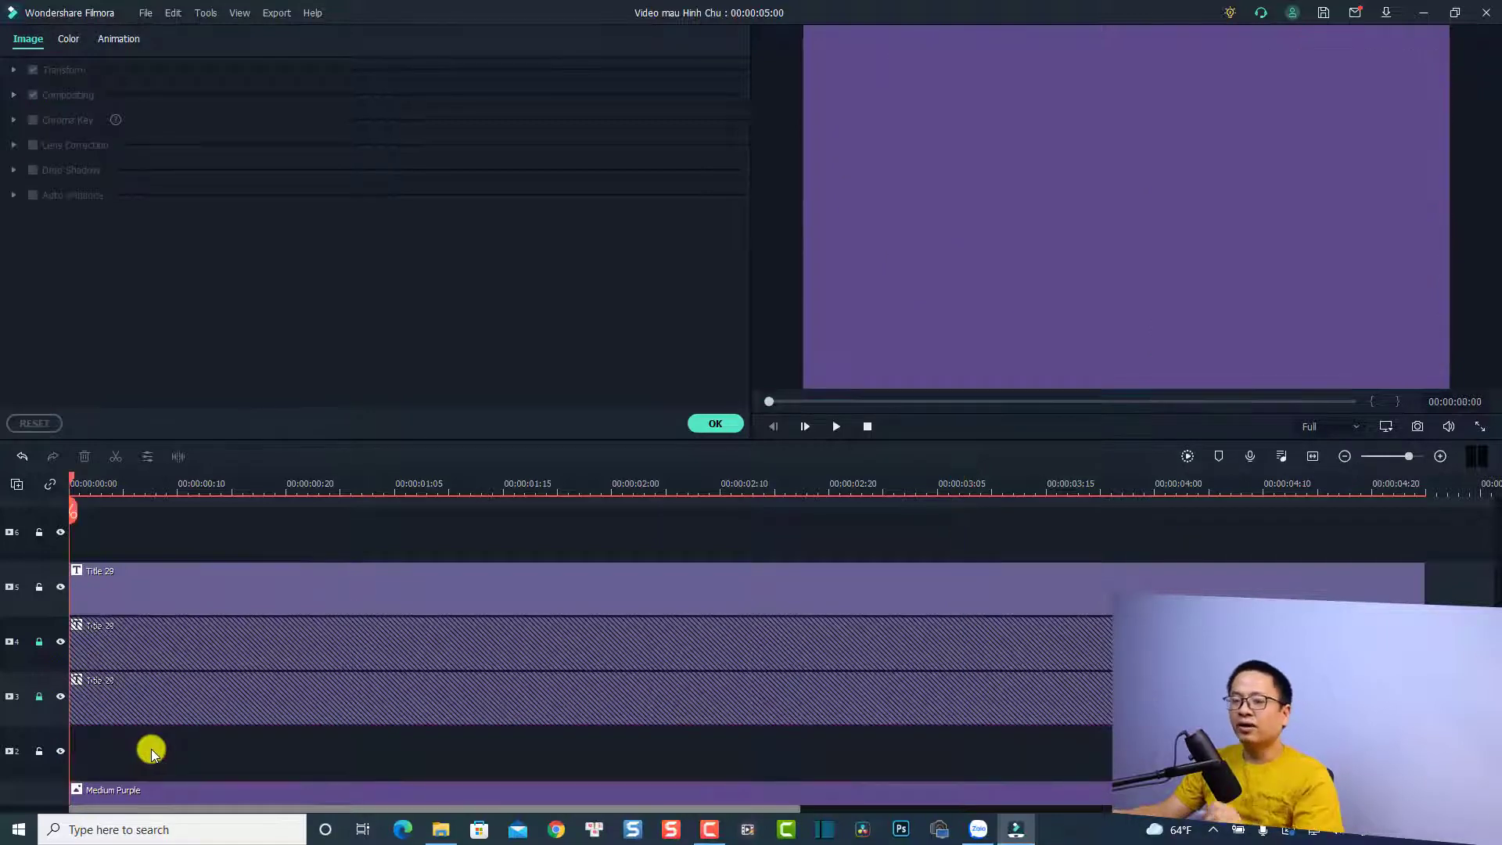
left_click(729, 423)
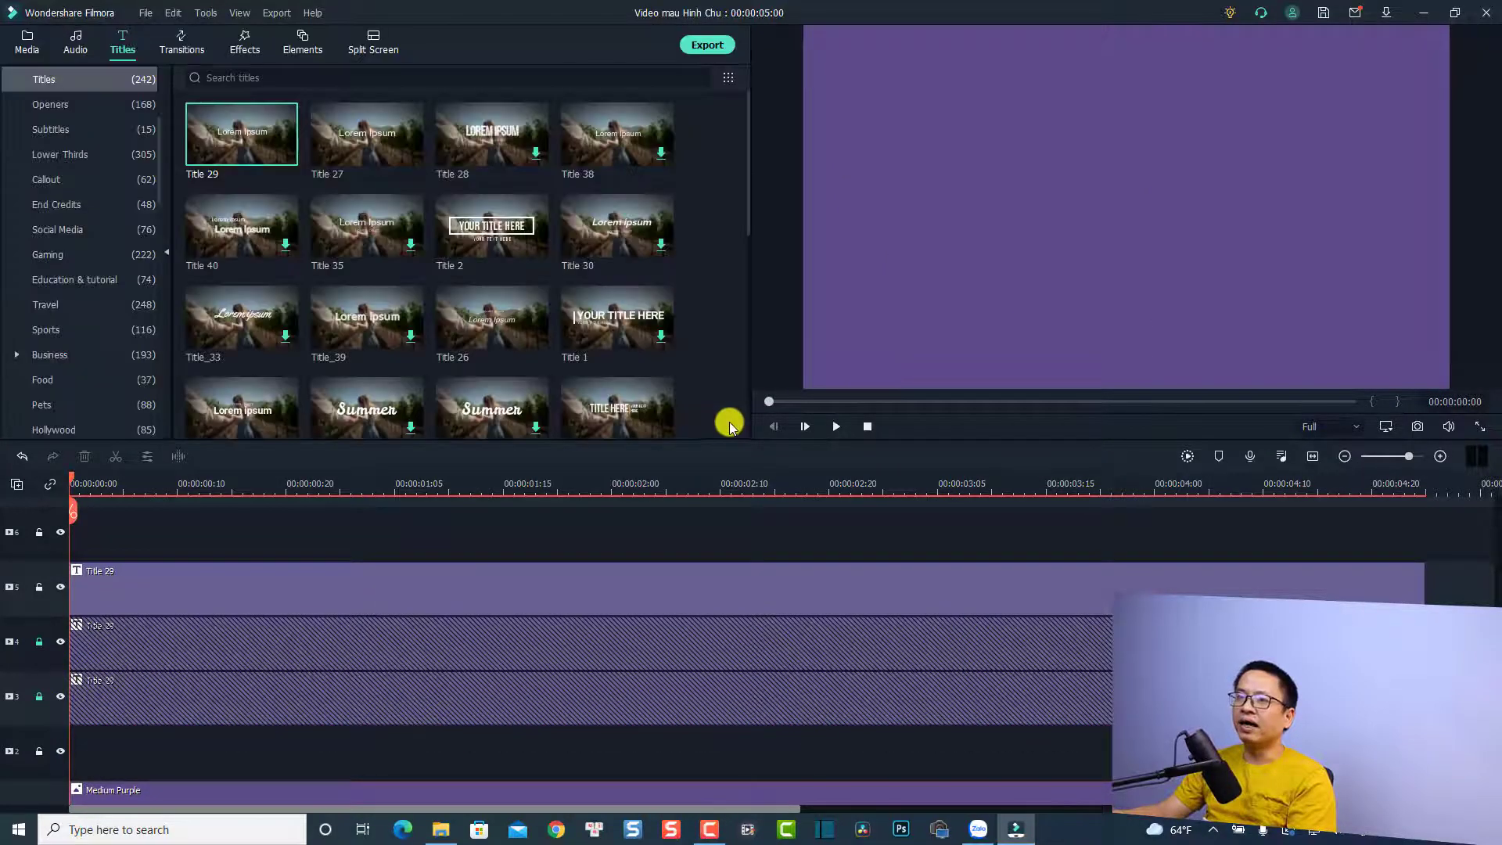
left_click(28, 43)
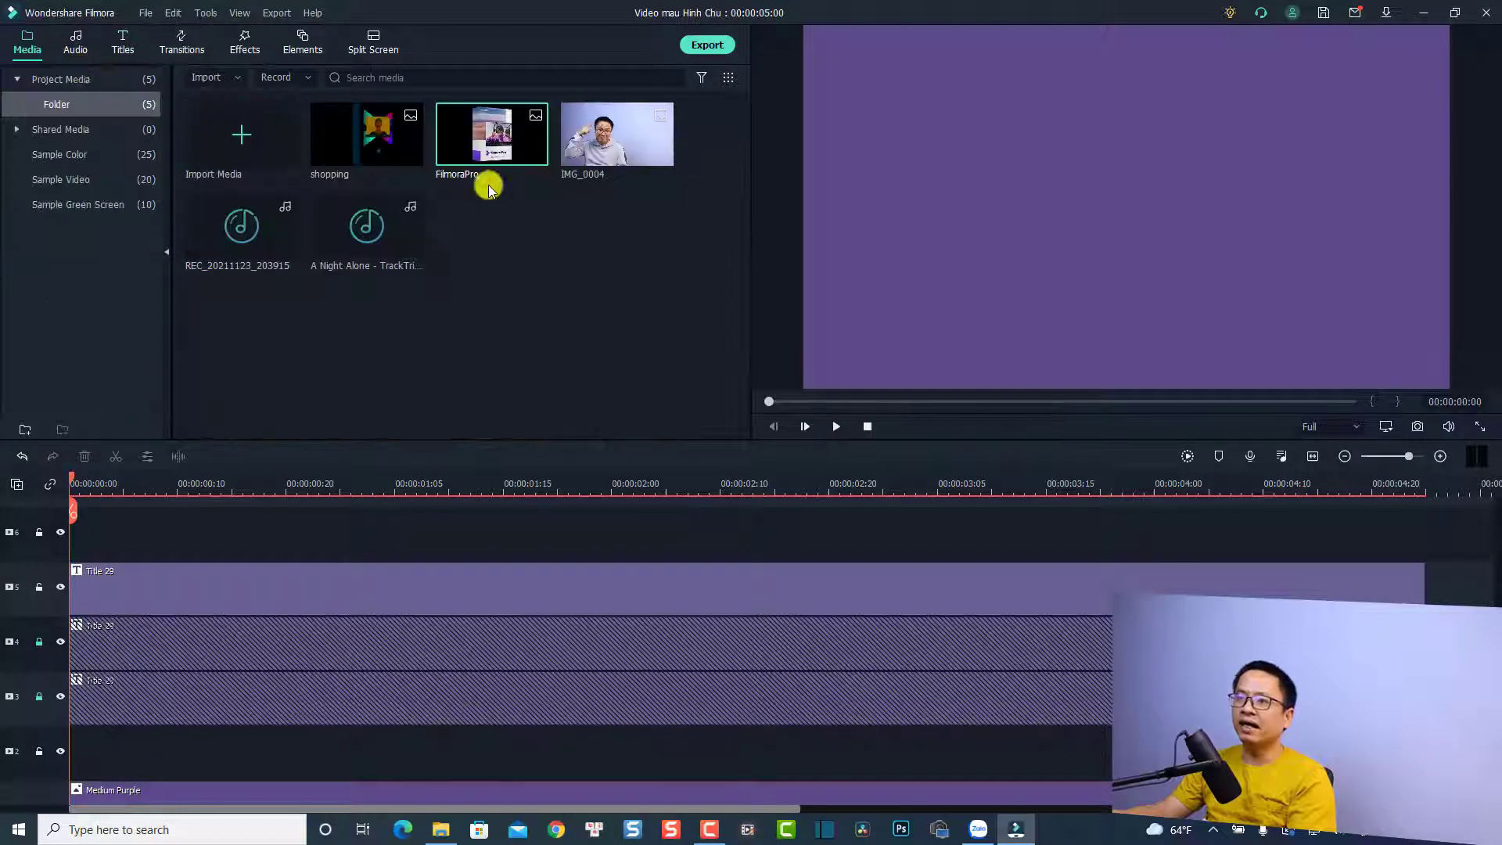
left_click(585, 154)
left_click_drag(586, 156, 259, 761)
left_click_drag(166, 762, 43, 760)
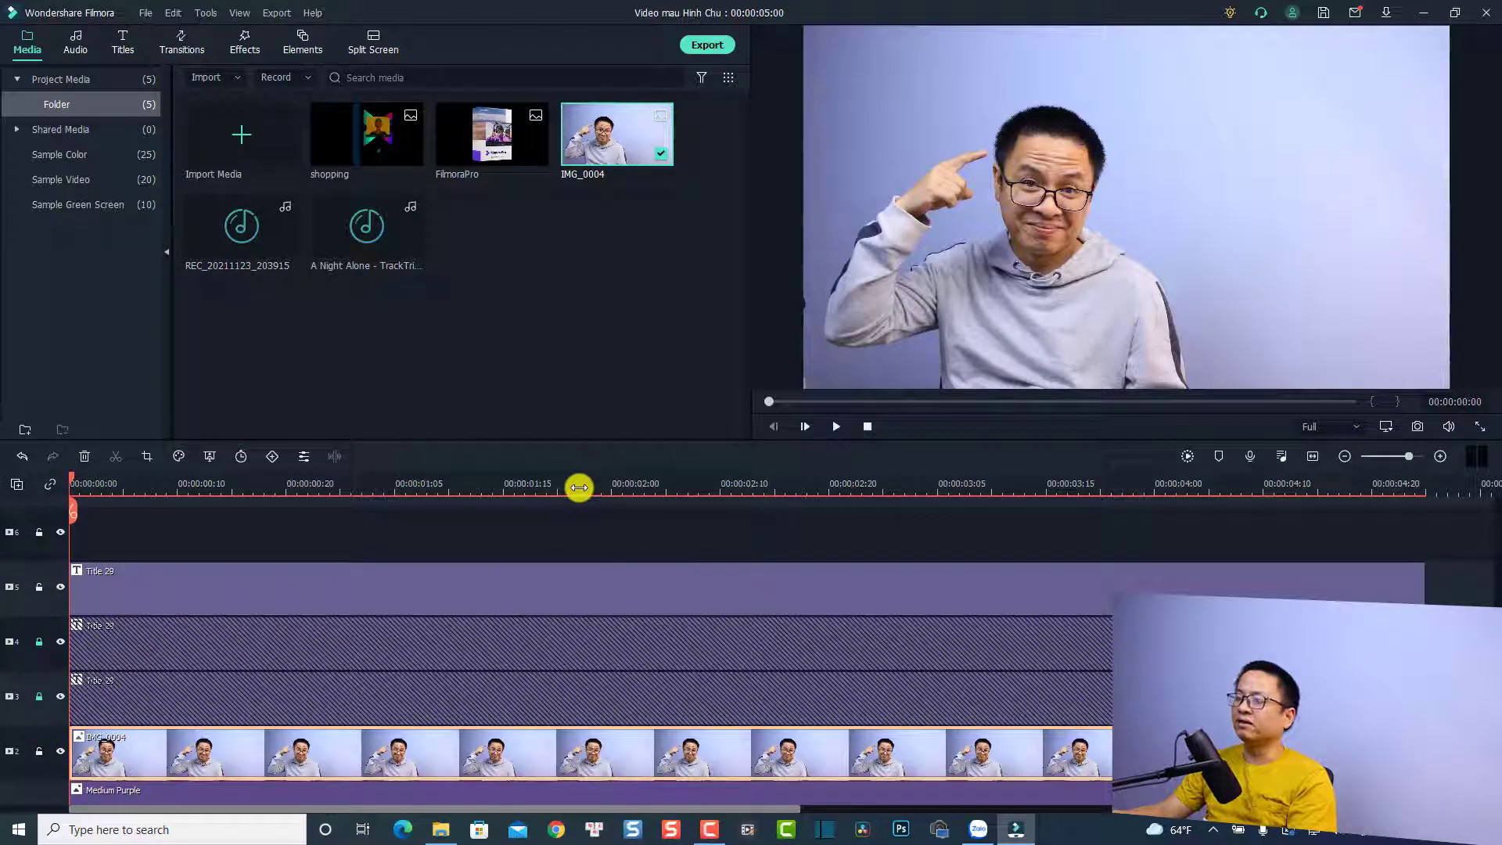
Hide the title tracks 3, 4 and 5 and try out shifting the IMG_0004 photo towards the right of the frame
left_click(579, 488)
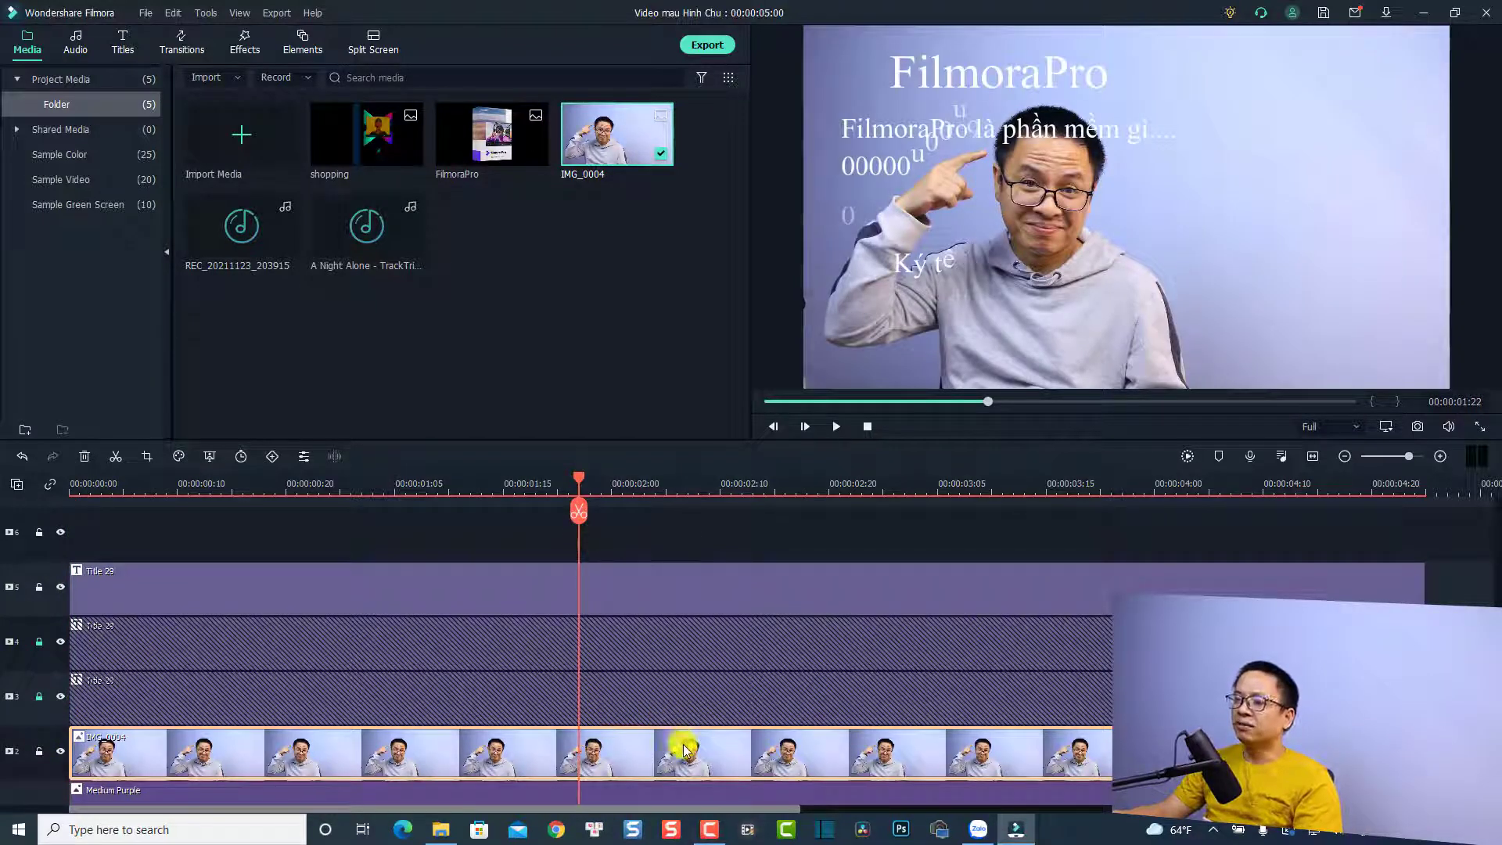
left_click(62, 586)
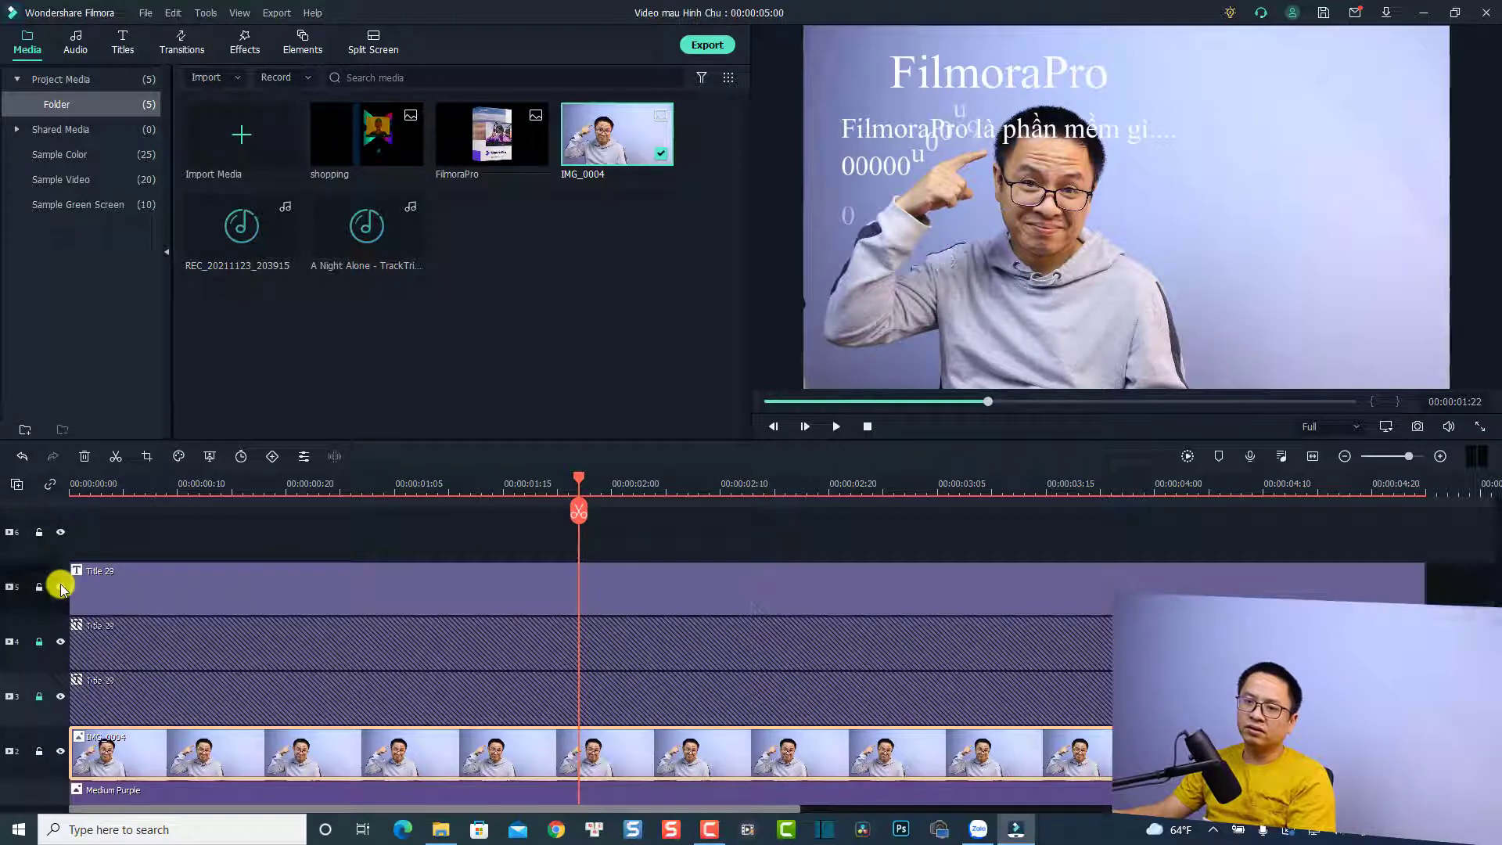
left_click(61, 641)
left_click(61, 697)
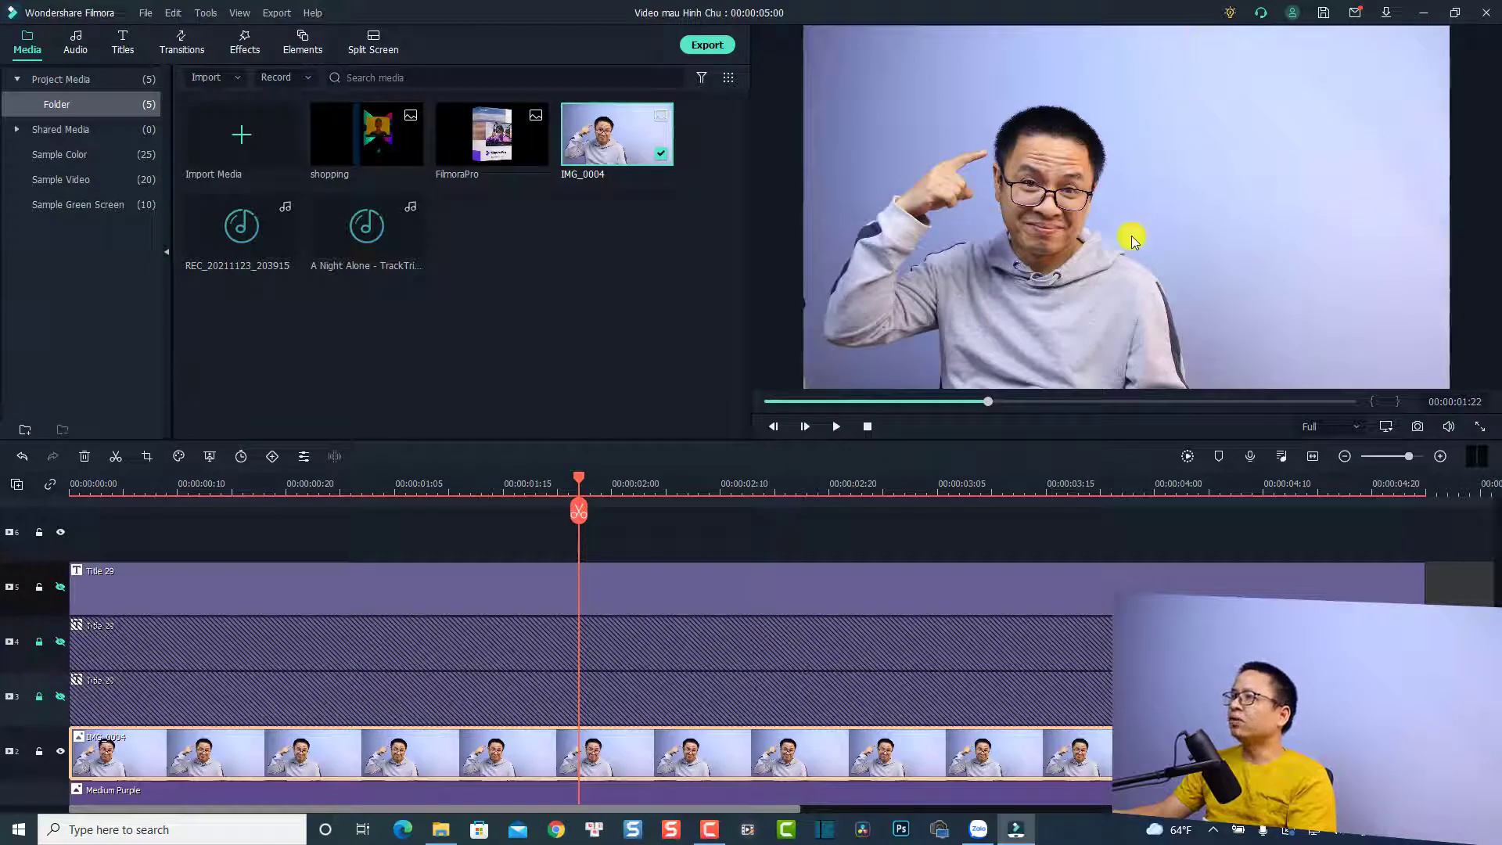
left_click_drag(1054, 245, 1313, 237)
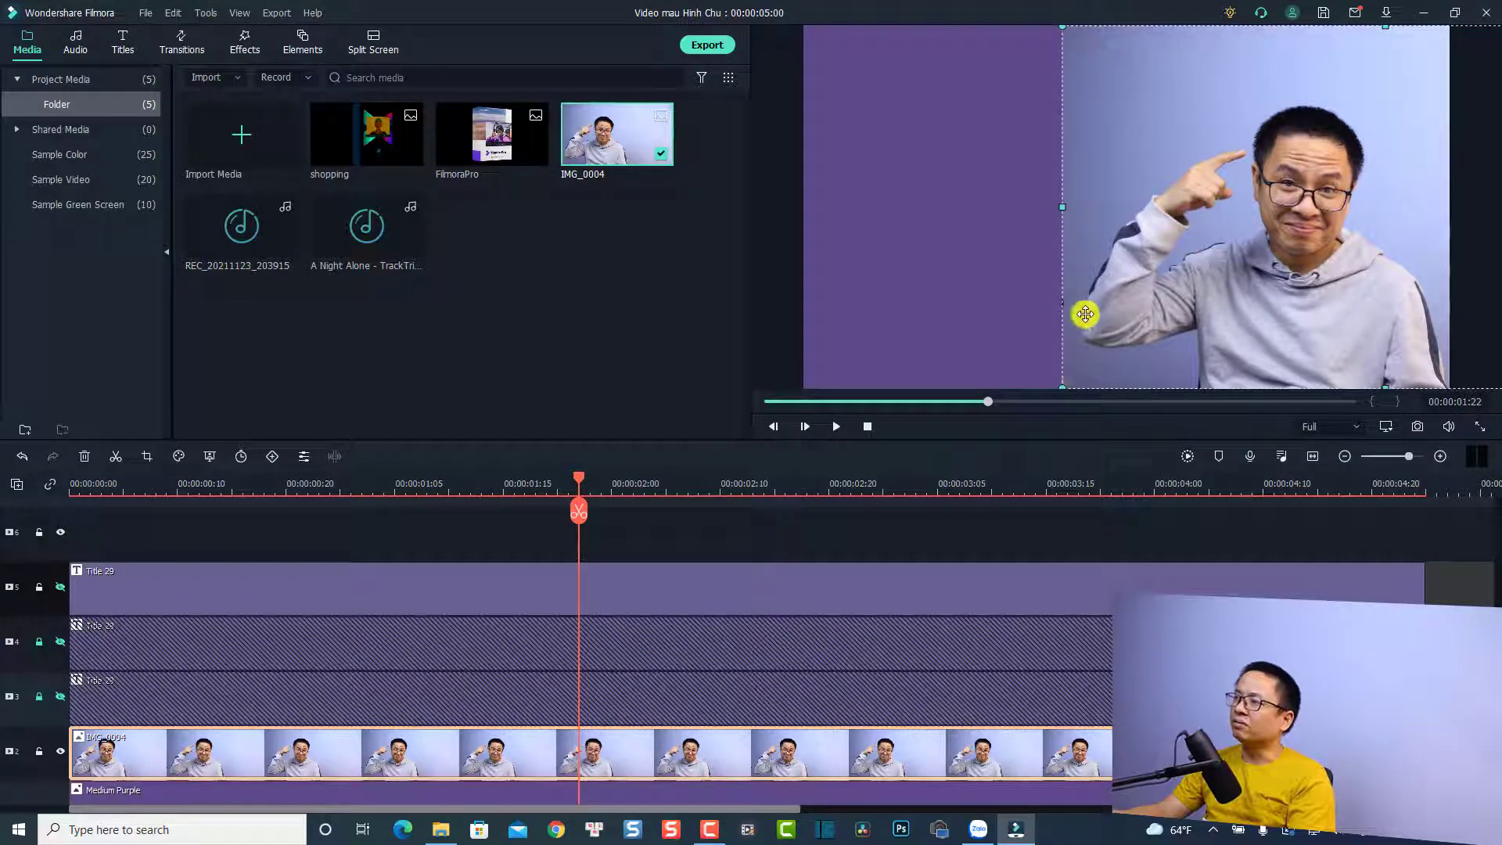
left_click_drag(1227, 282, 982, 282)
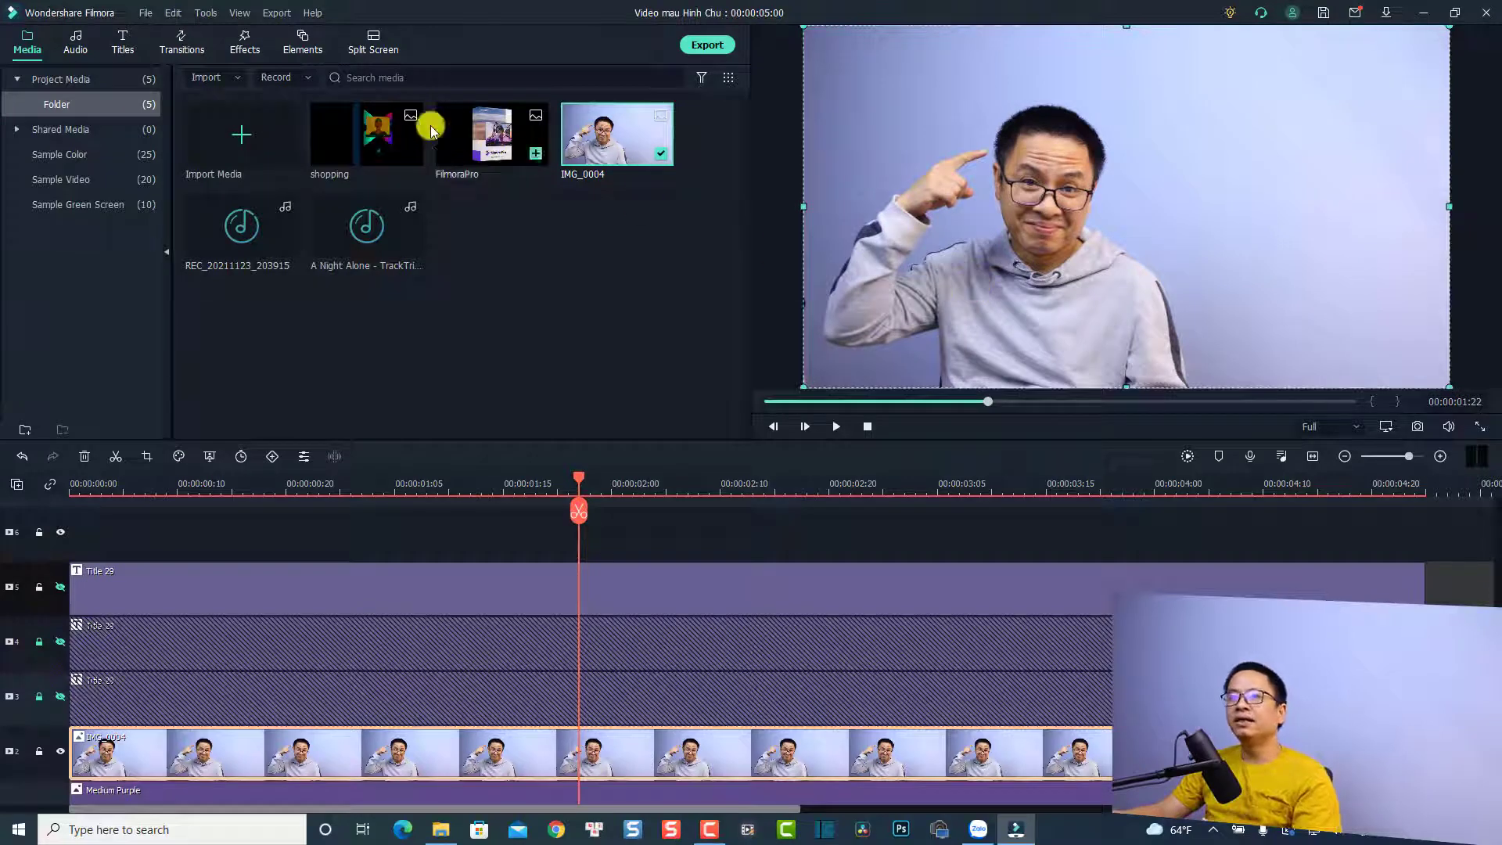
Apply the Crop effect to the IMG_0004 clip and set its crop to Left 2 and Right 39
left_click(239, 46)
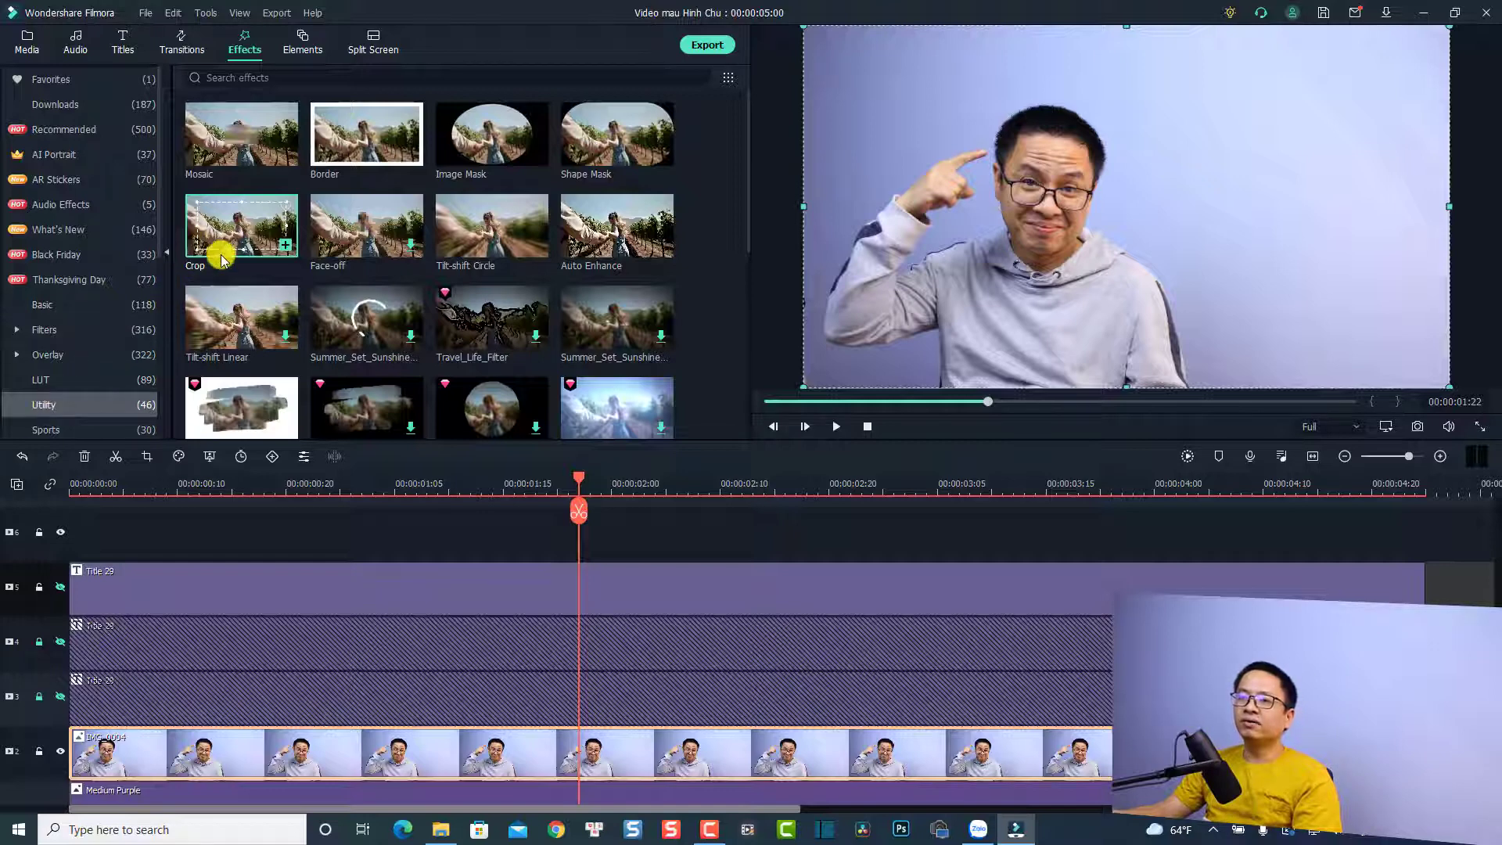
left_click_drag(224, 247, 218, 754)
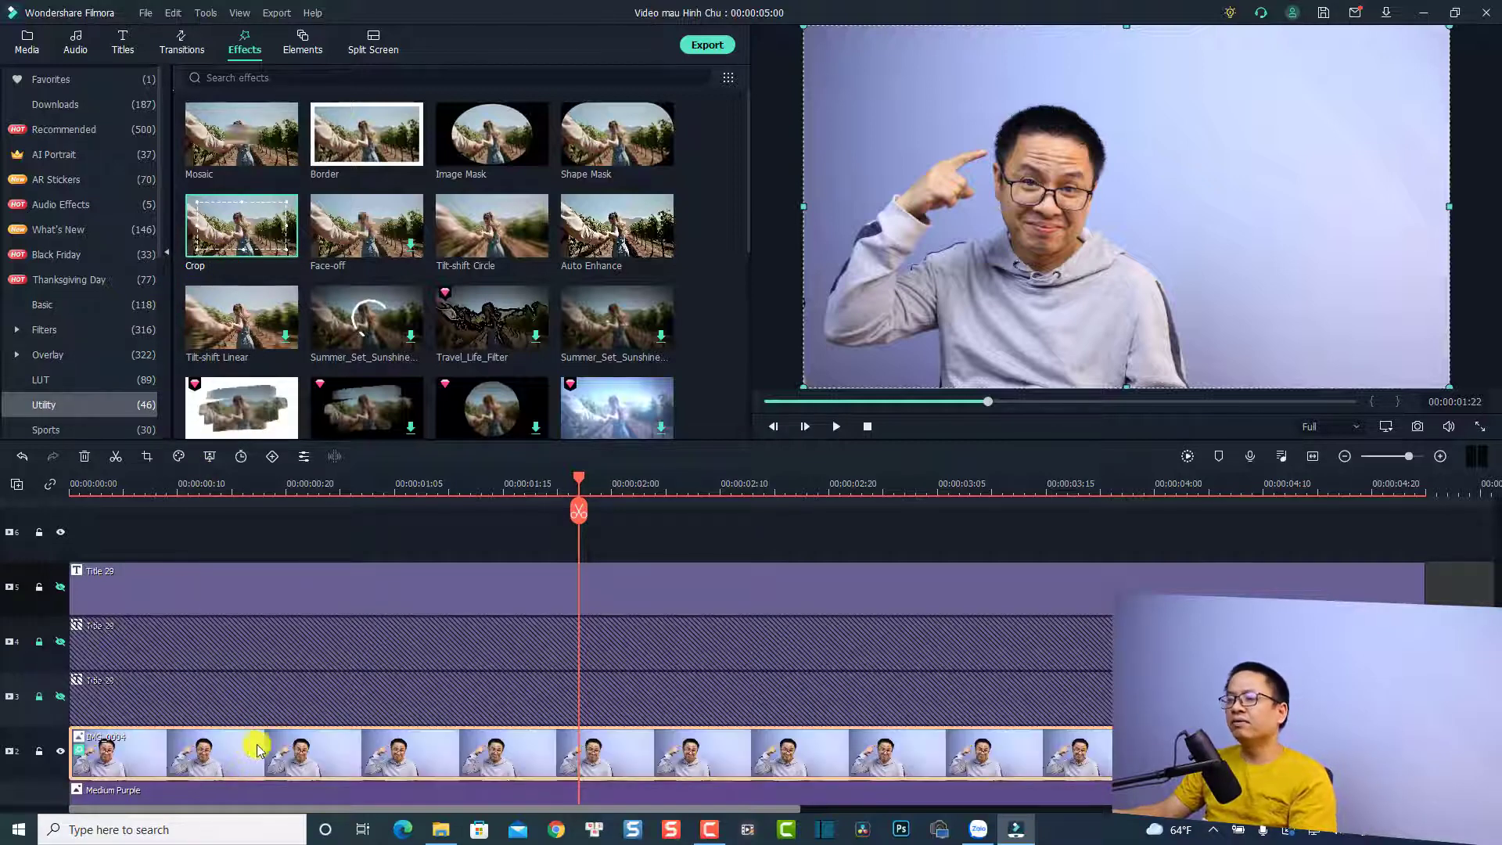
double_click(298, 751)
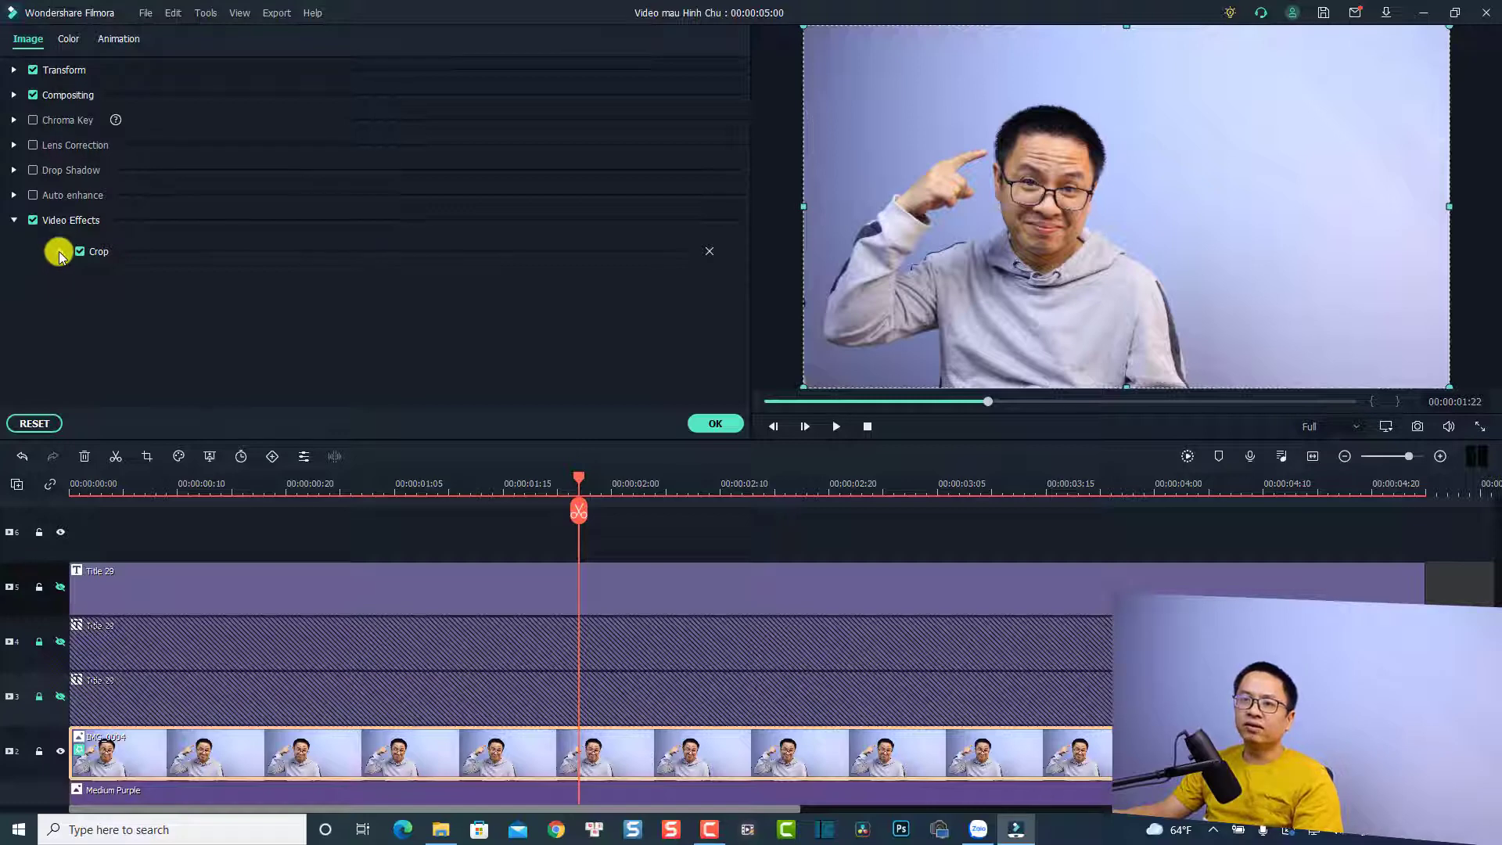
left_click(61, 252)
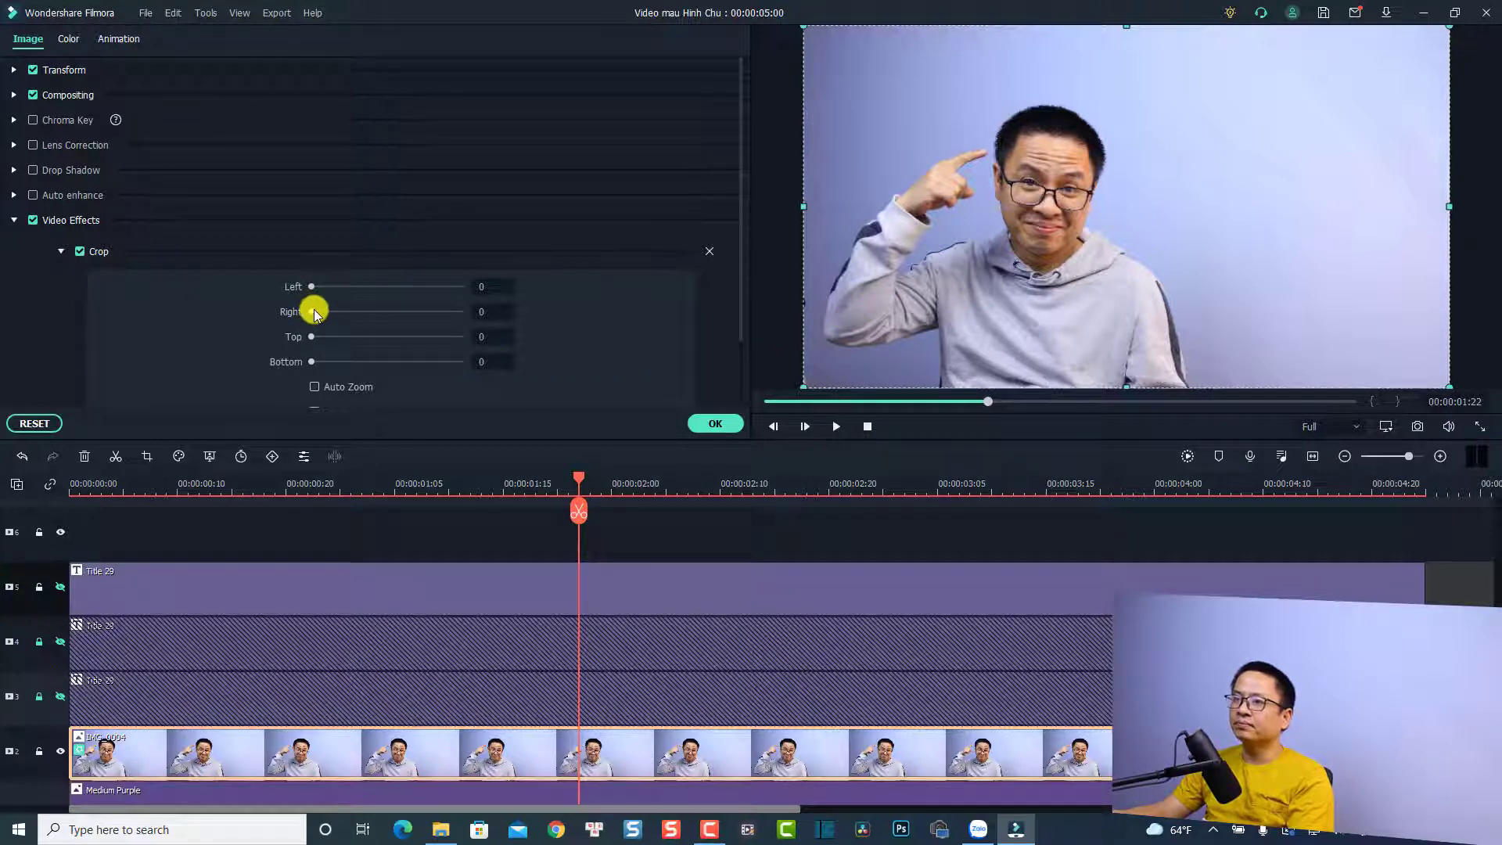
mouse_move(317, 312)
left_mouse_down()
mouse_move(373, 323)
mouse_move(313, 291)
left_mouse_up()
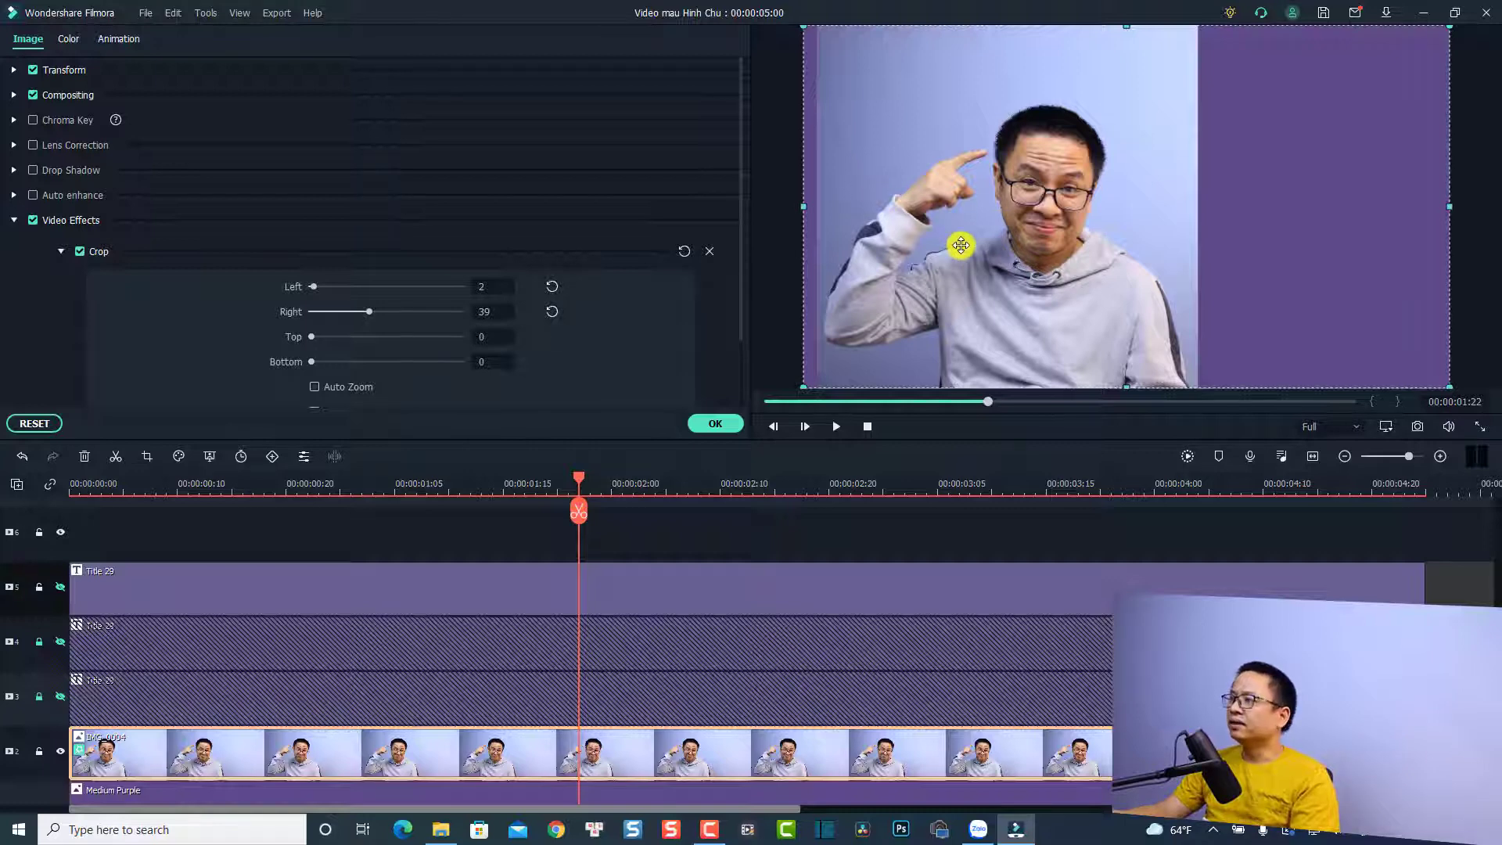
Move the cropped photo to the right side of the frame and make title tracks 3, 4 and 5 visible again
left_click_drag(959, 245, 1198, 254)
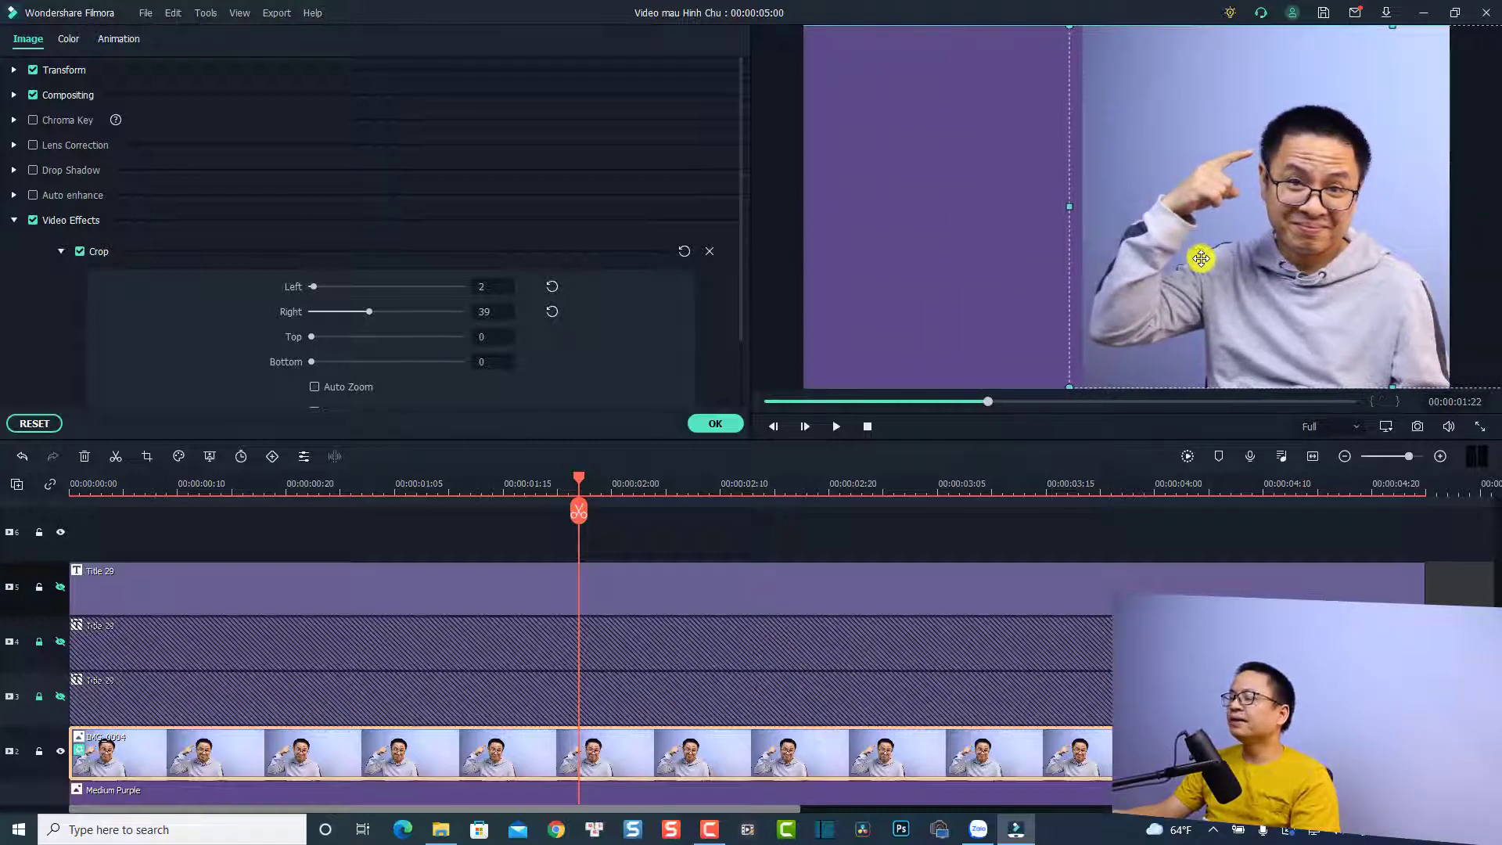
left_click(72, 485)
left_click(60, 587)
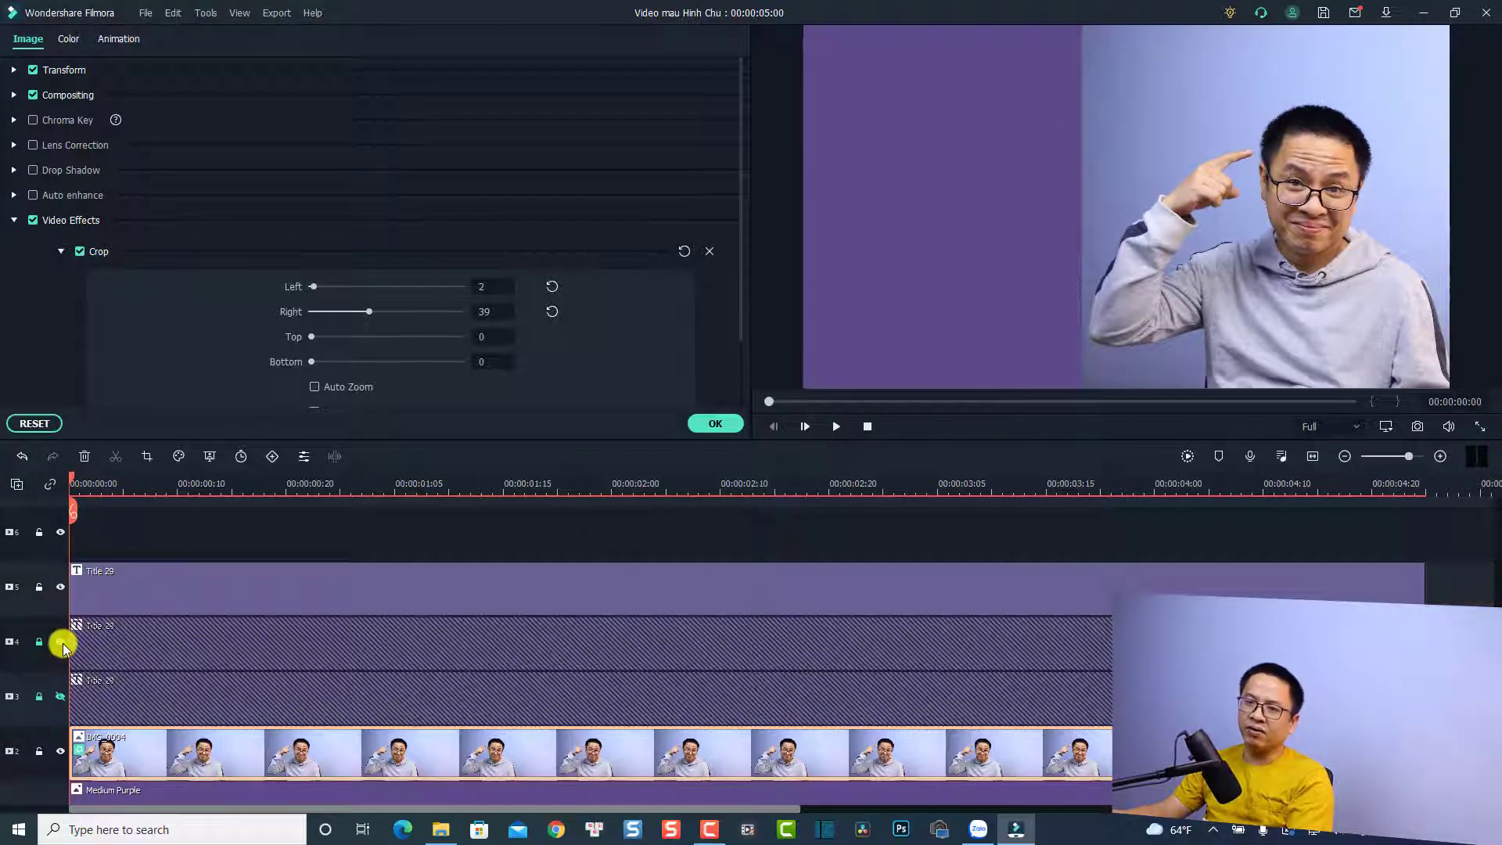
left_click(61, 642)
left_click(61, 695)
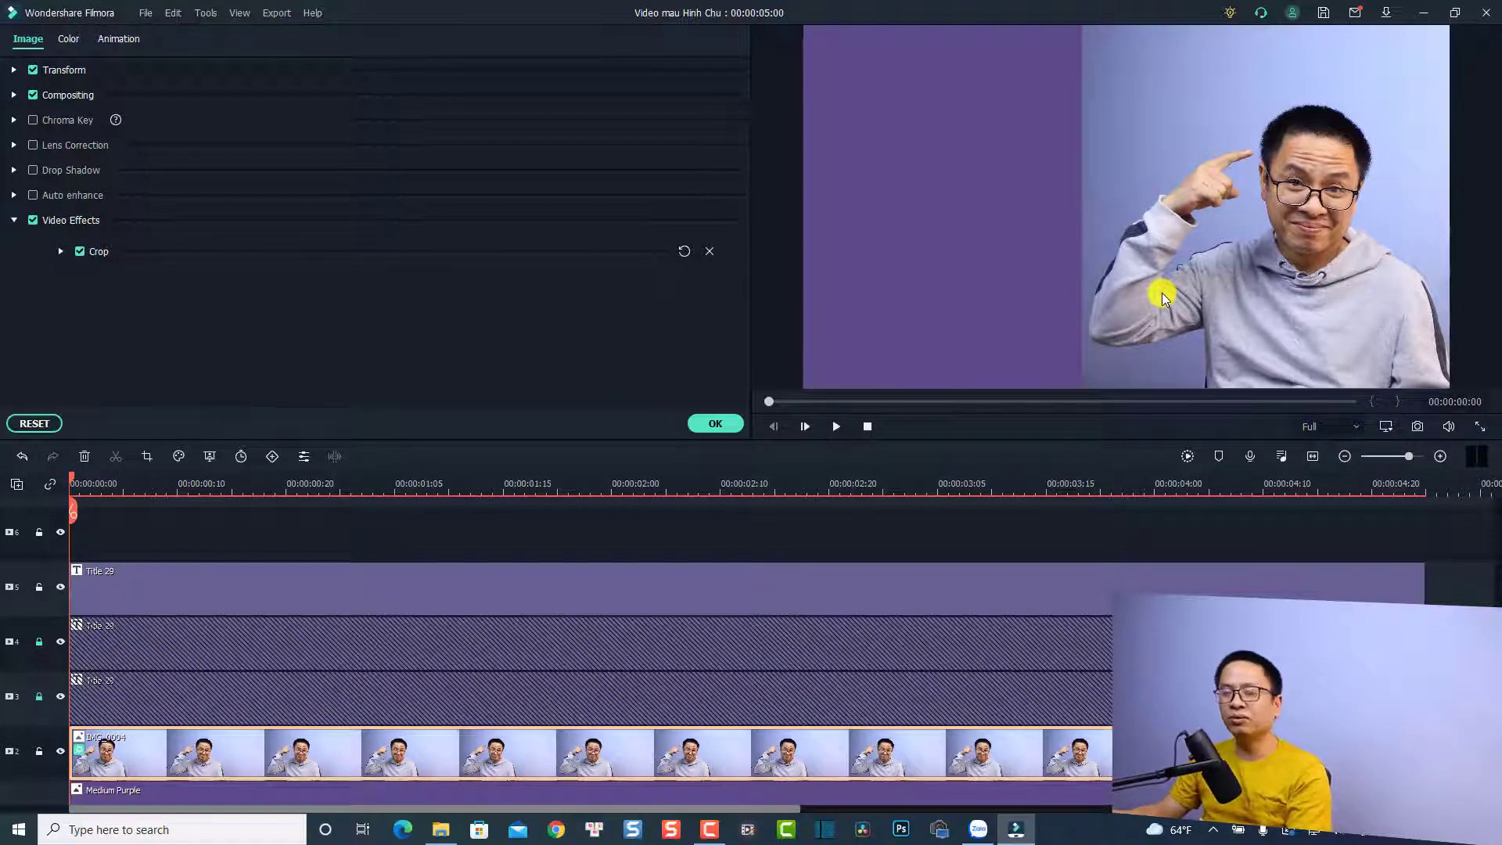
left_click(714, 424)
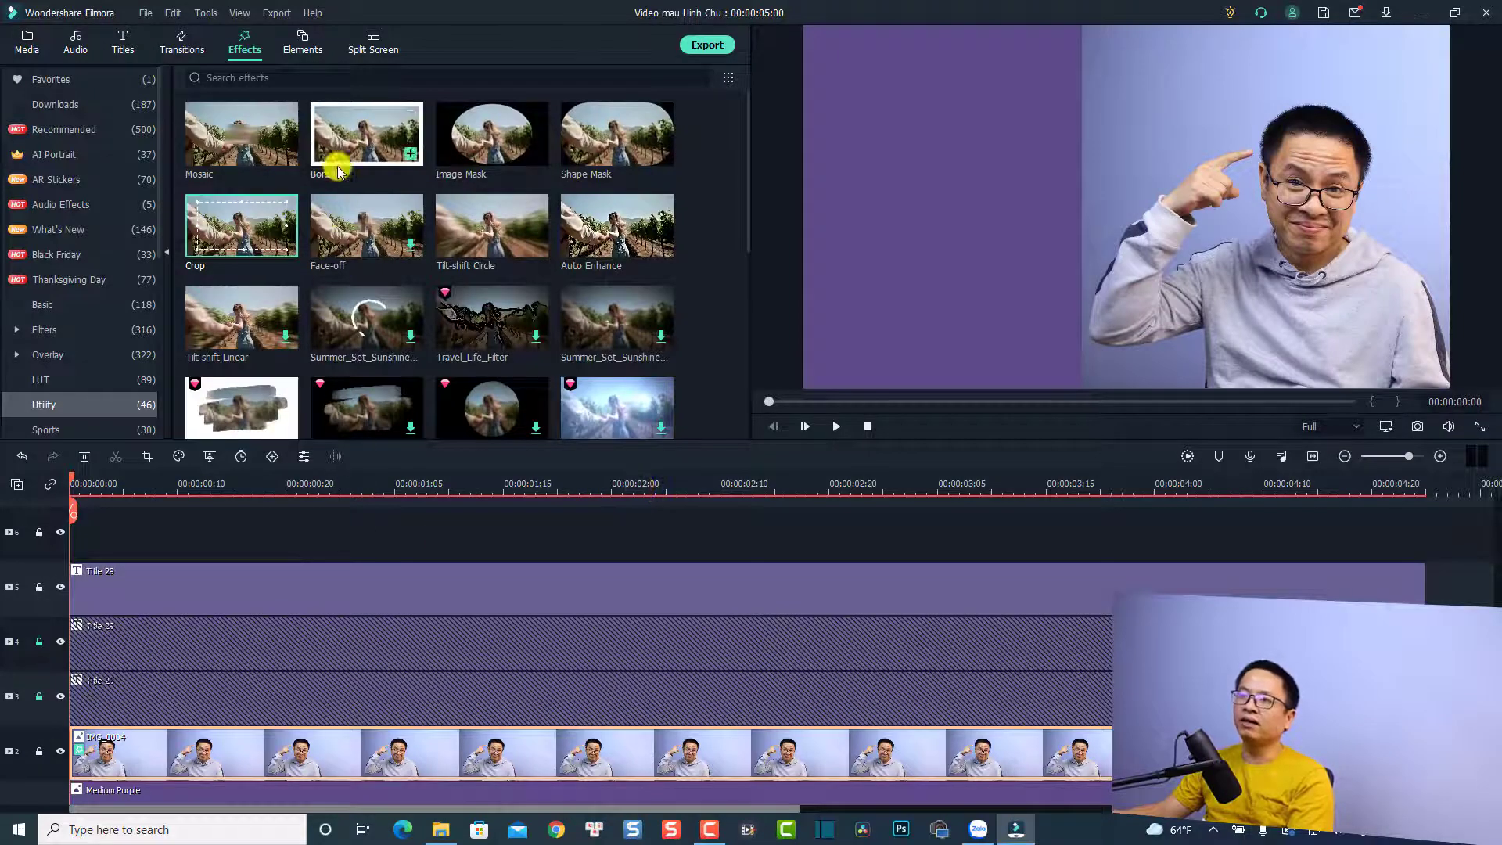
Try the Border effect on the IMG_0004 clip and undo it
left_click_drag(336, 160, 258, 735)
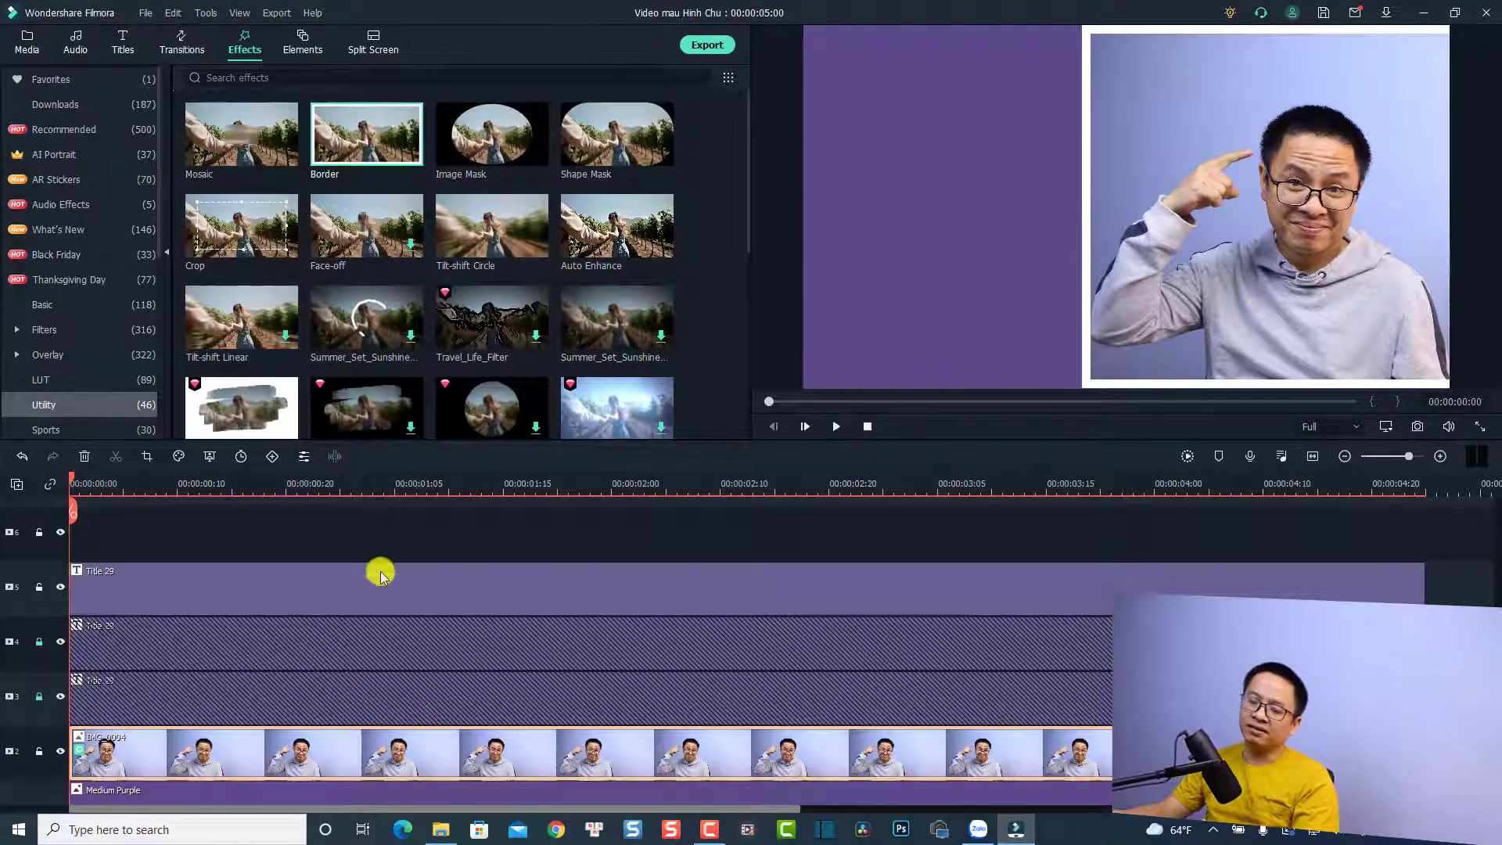
key("ctrl+z")
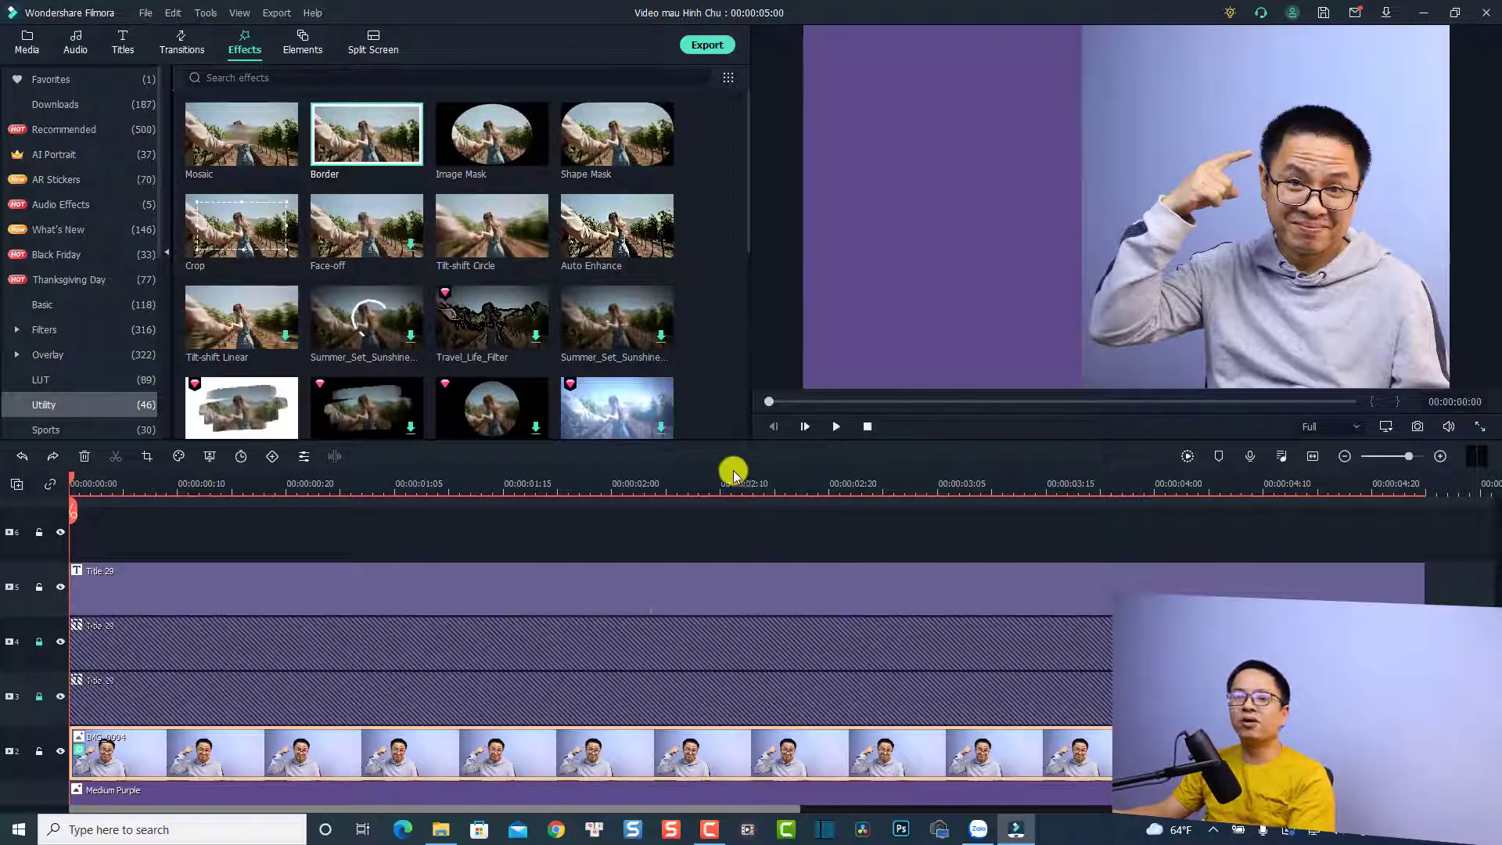
Play the timeline from the start to preview the animated titles beside the cropped photo
left_click(180, 528)
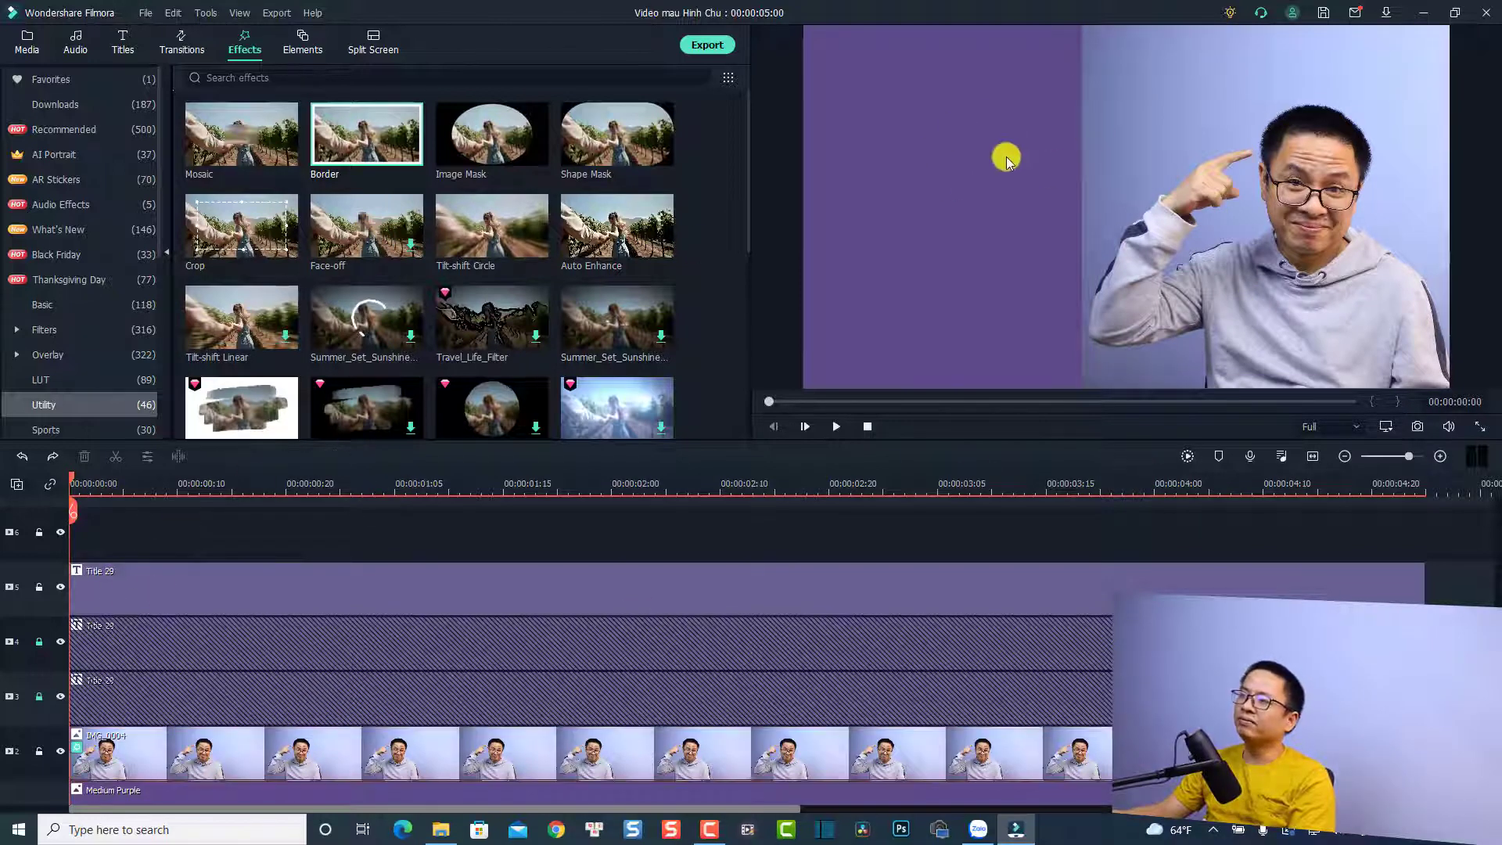
key("space")
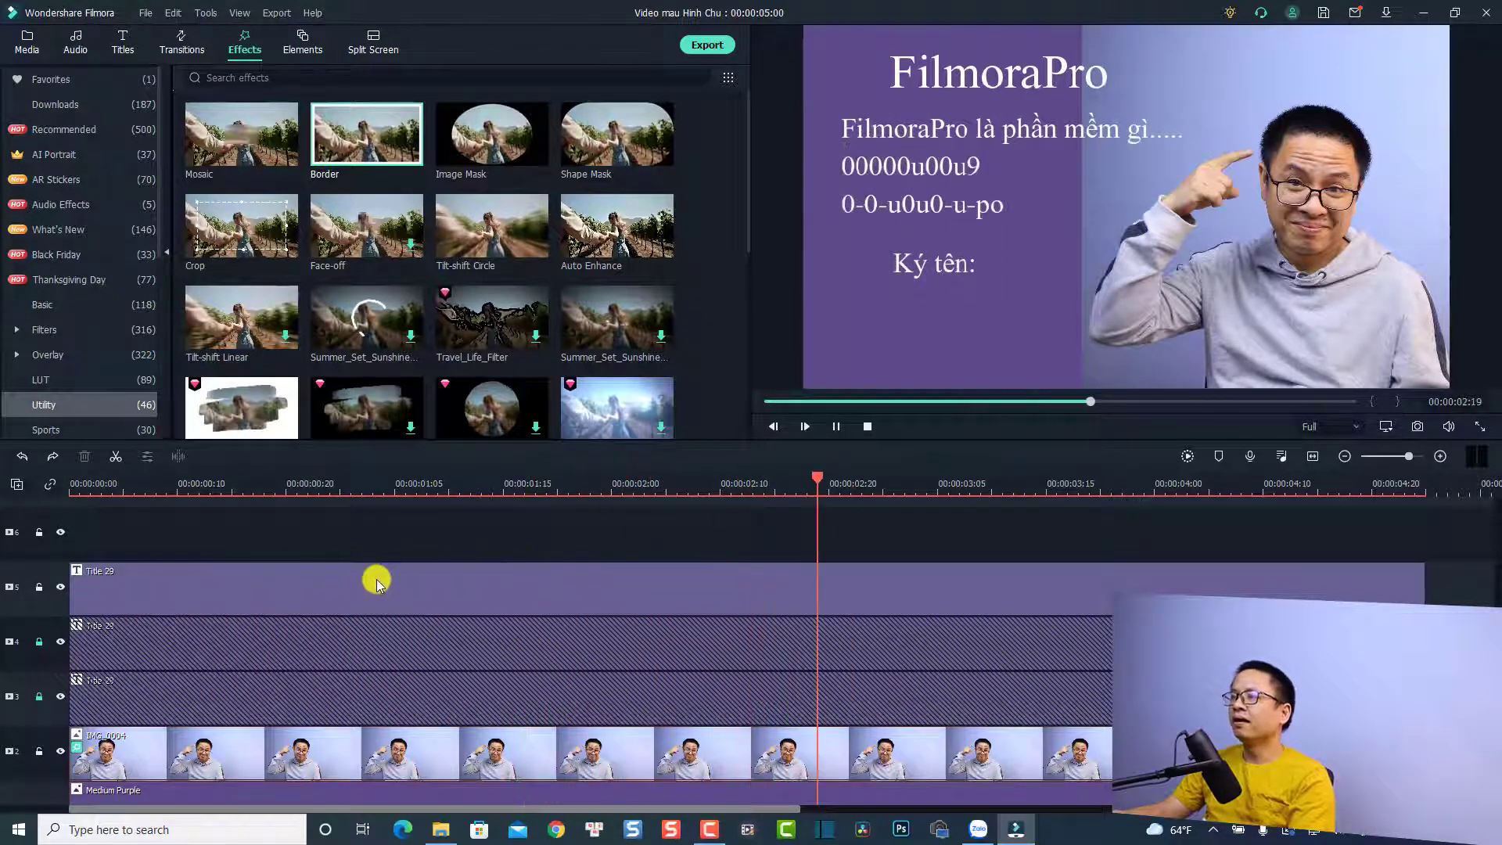
key("space")
left_click(1017, 130)
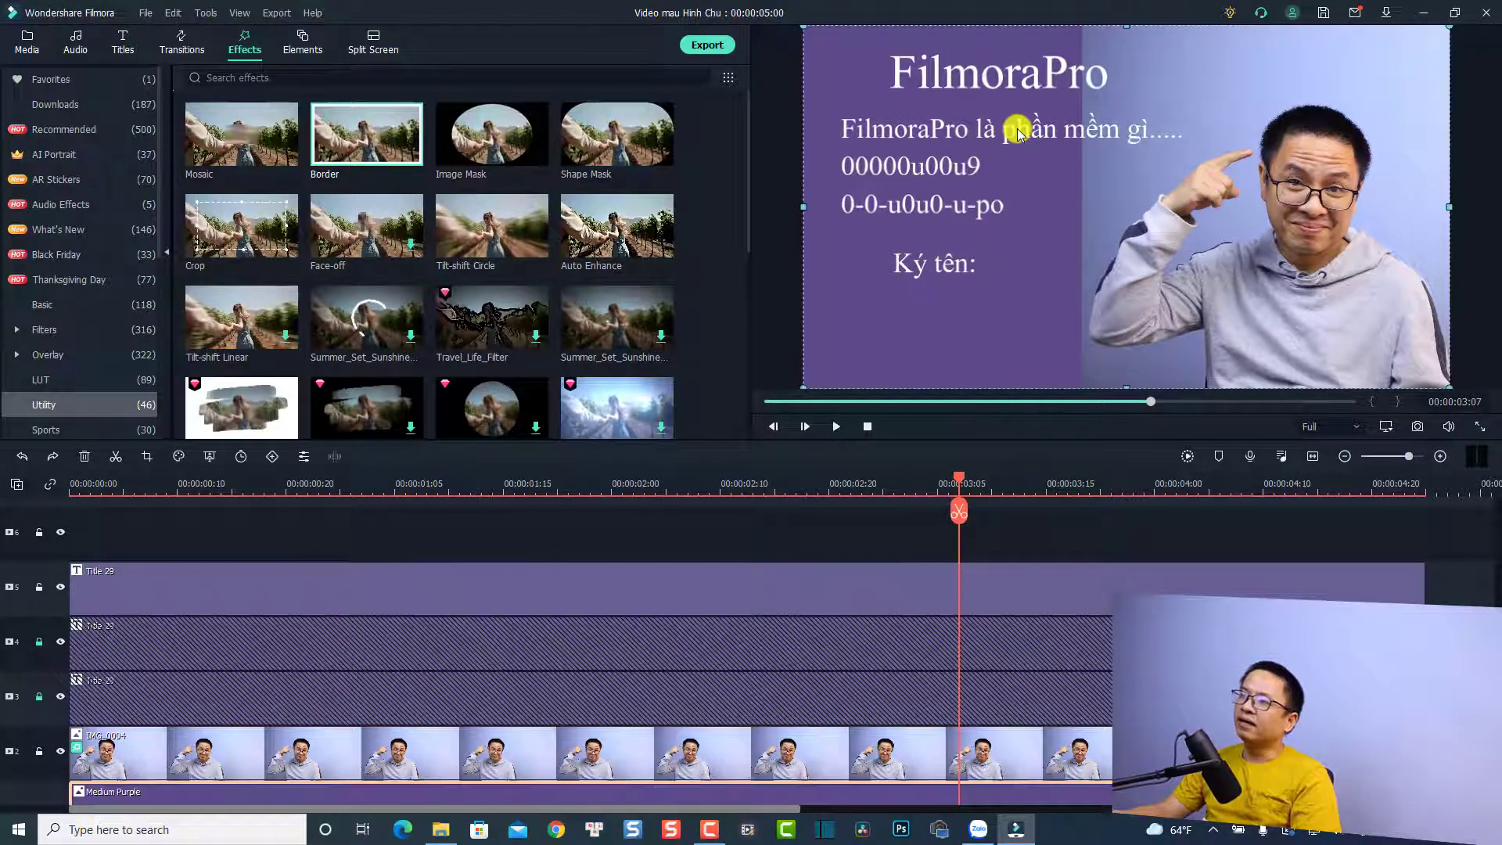